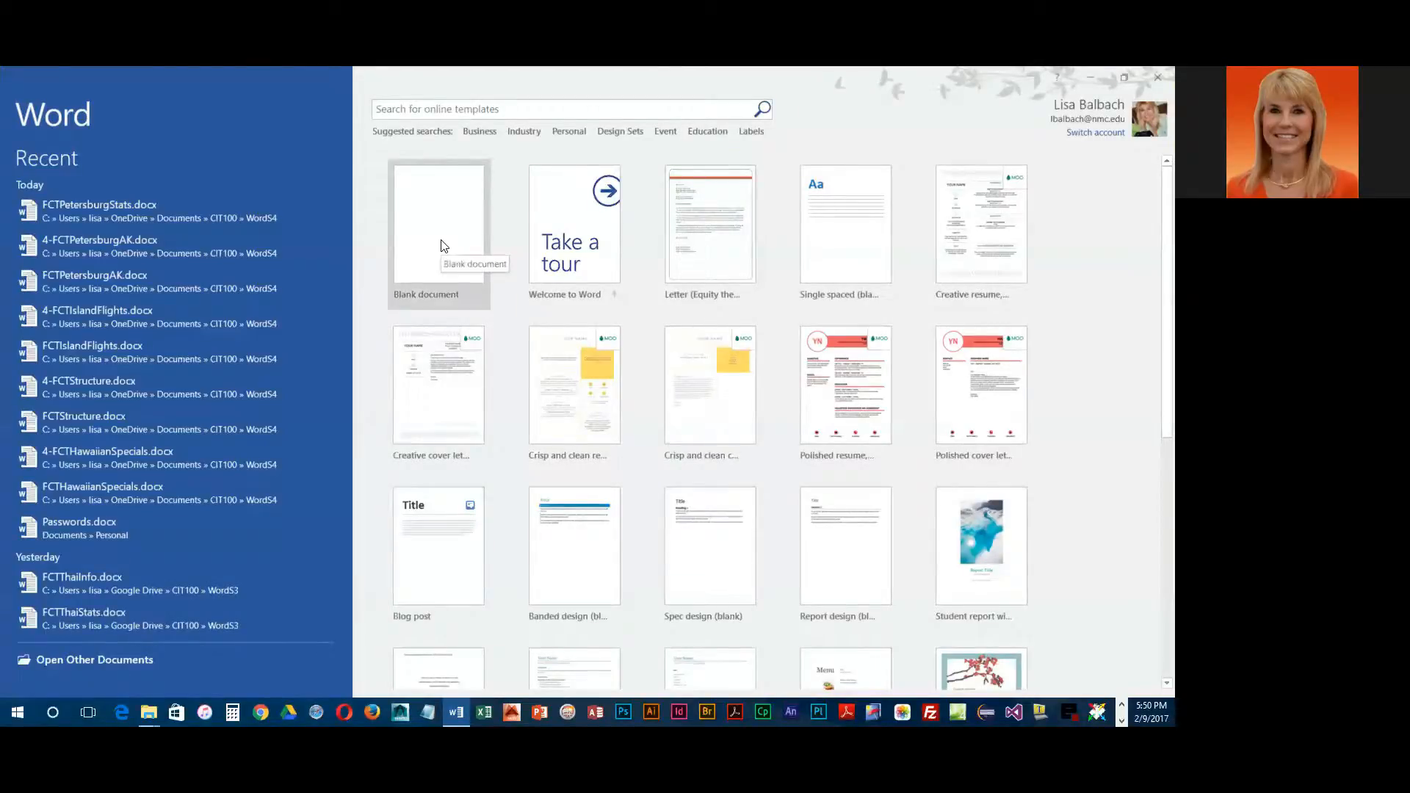
Step: Create a blank document and start a new typed recipient list for a mail merge
click(444, 245)
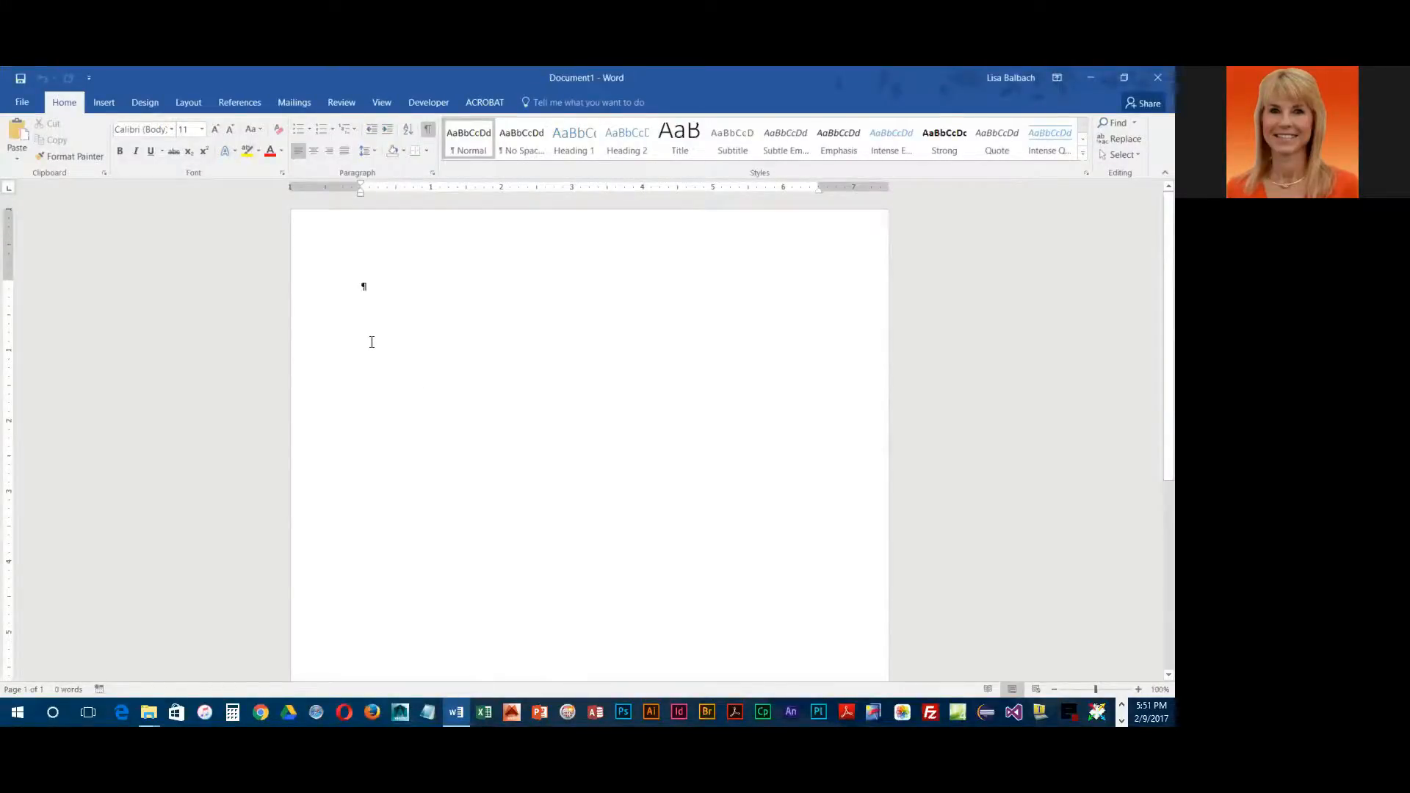
click(294, 102)
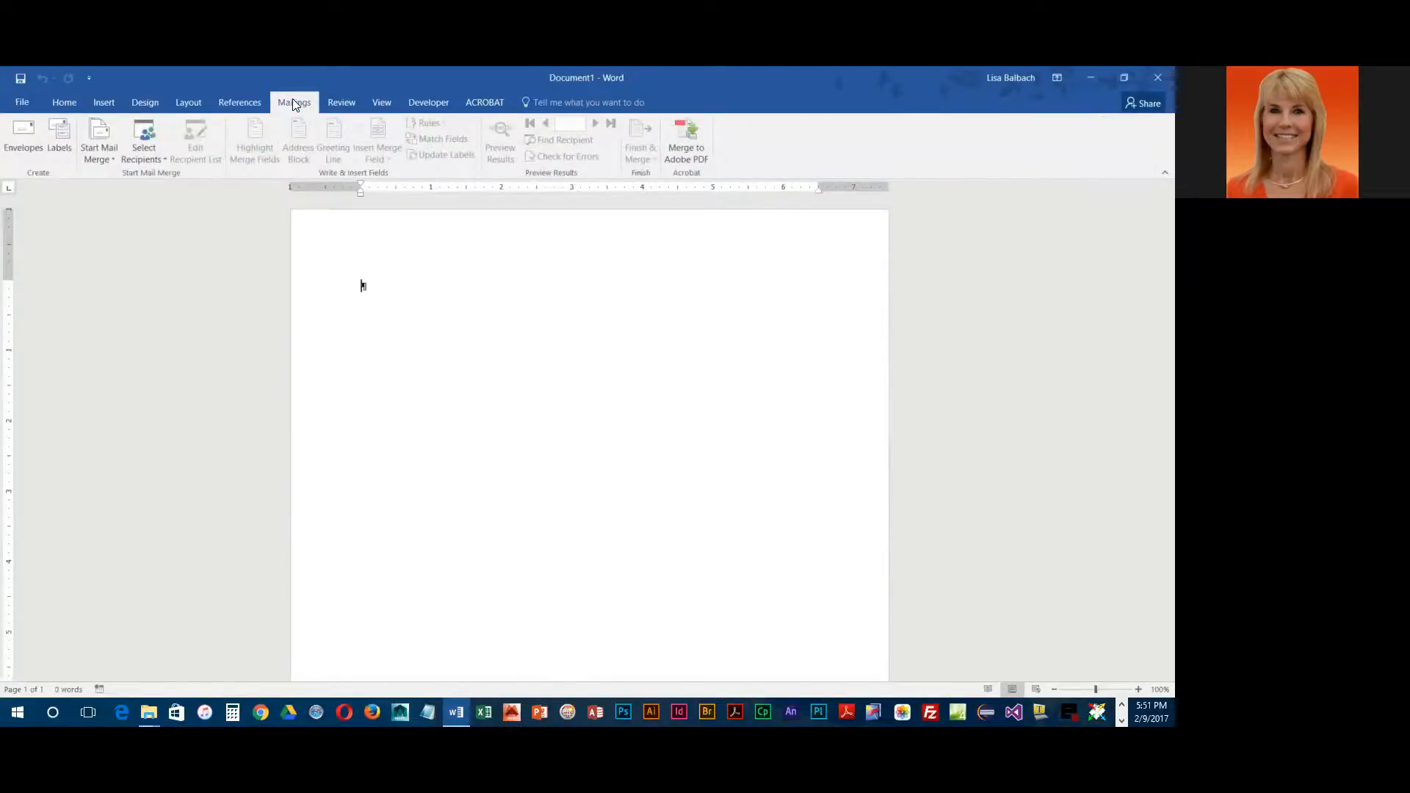
click(155, 159)
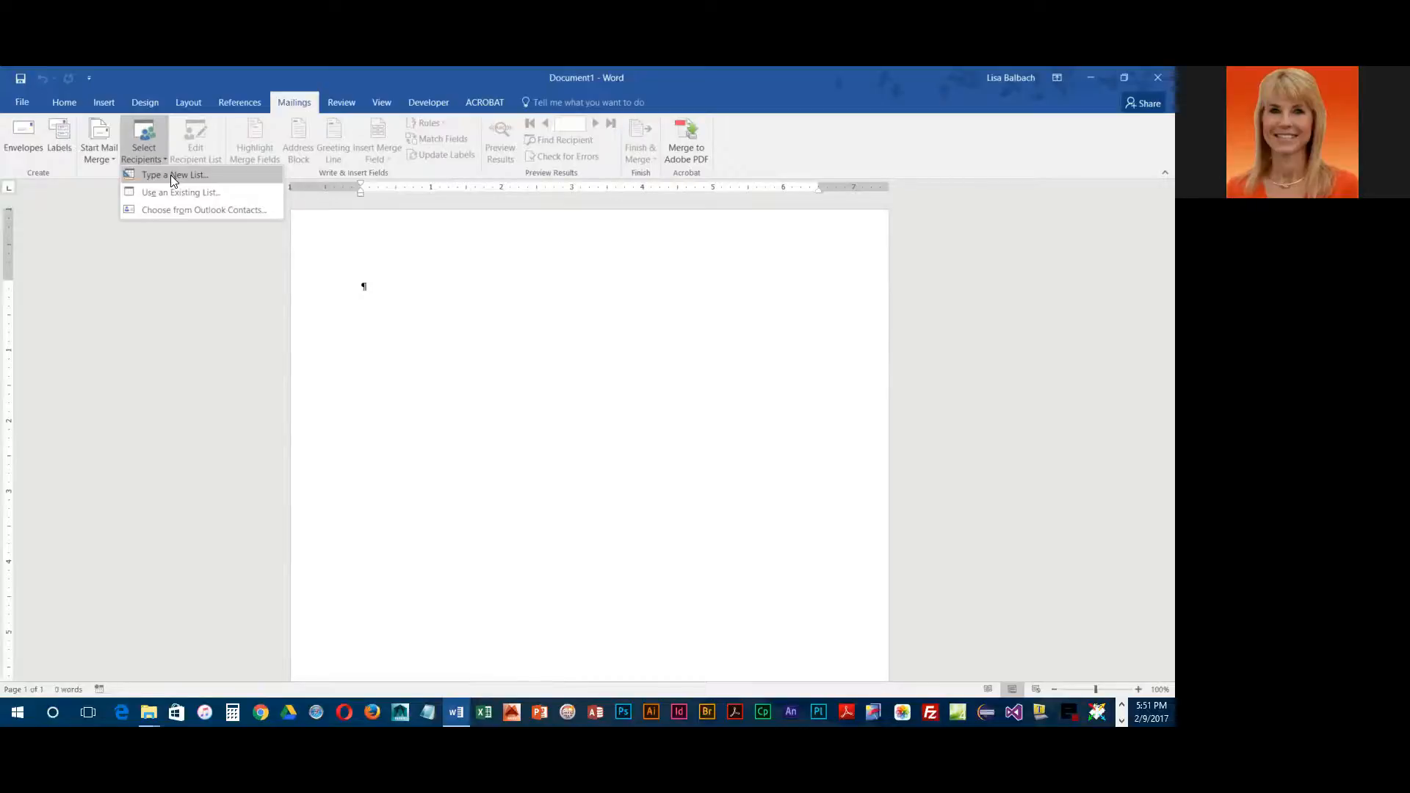
click(170, 175)
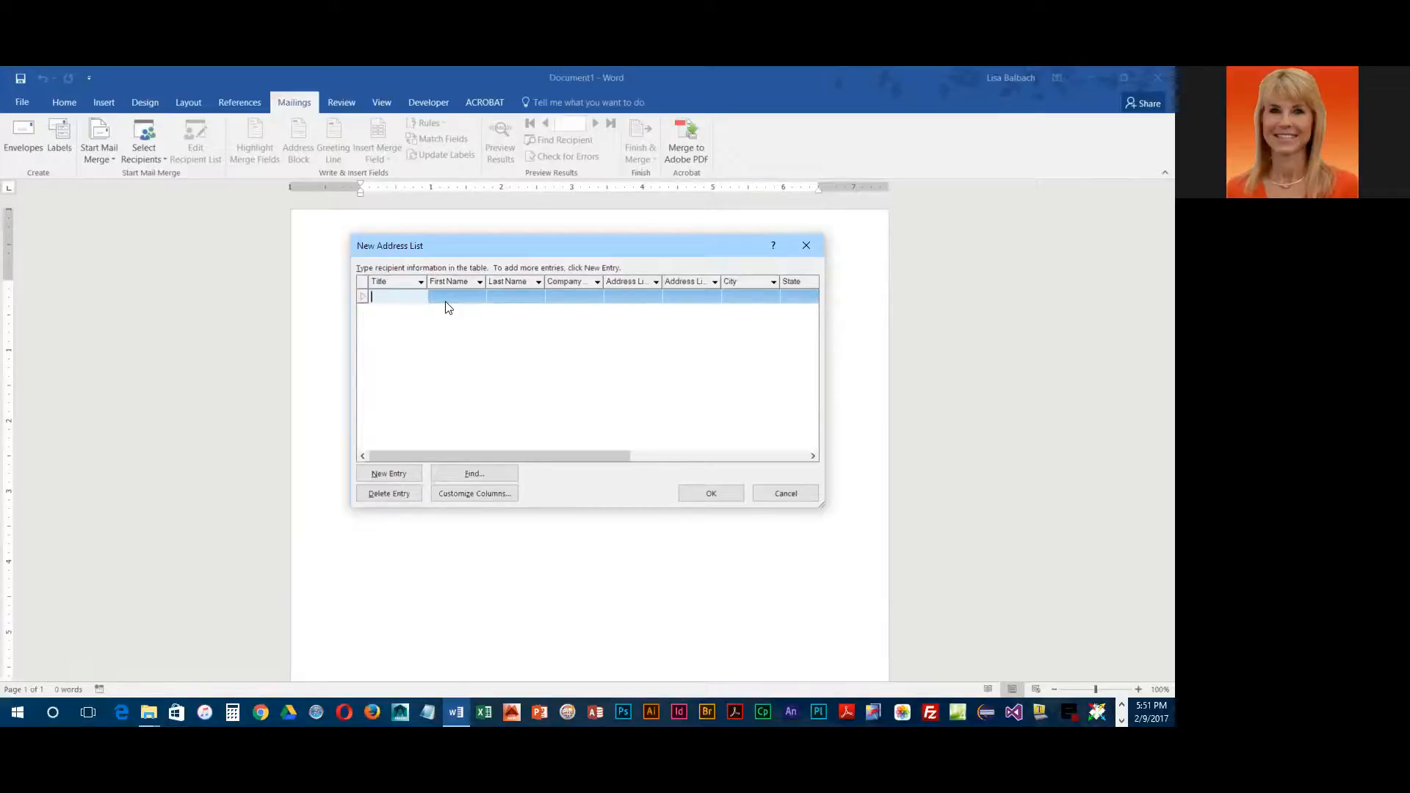
Step: Customize the address list columns by deleting the Company Name and Address Line 2 fields
click(461, 494)
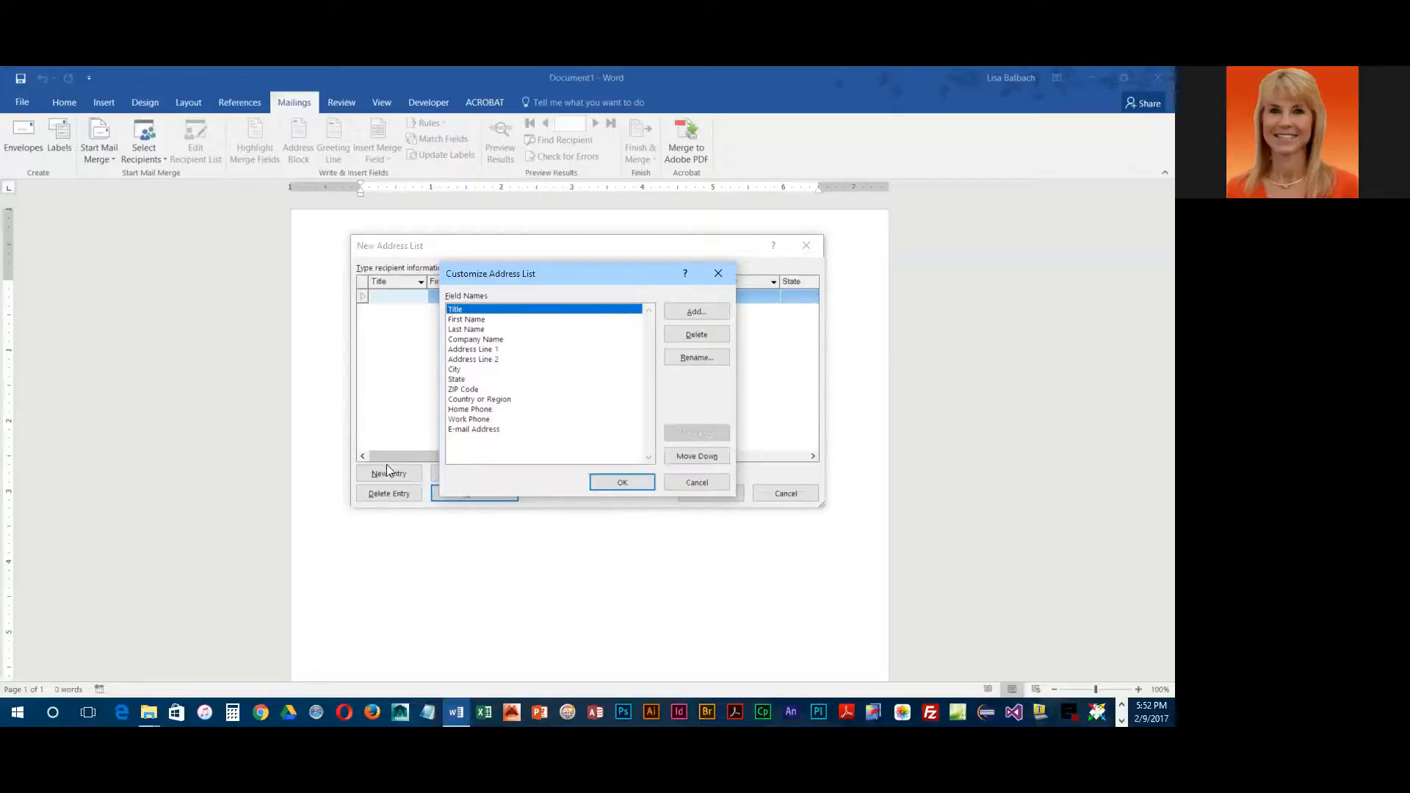
click(485, 340)
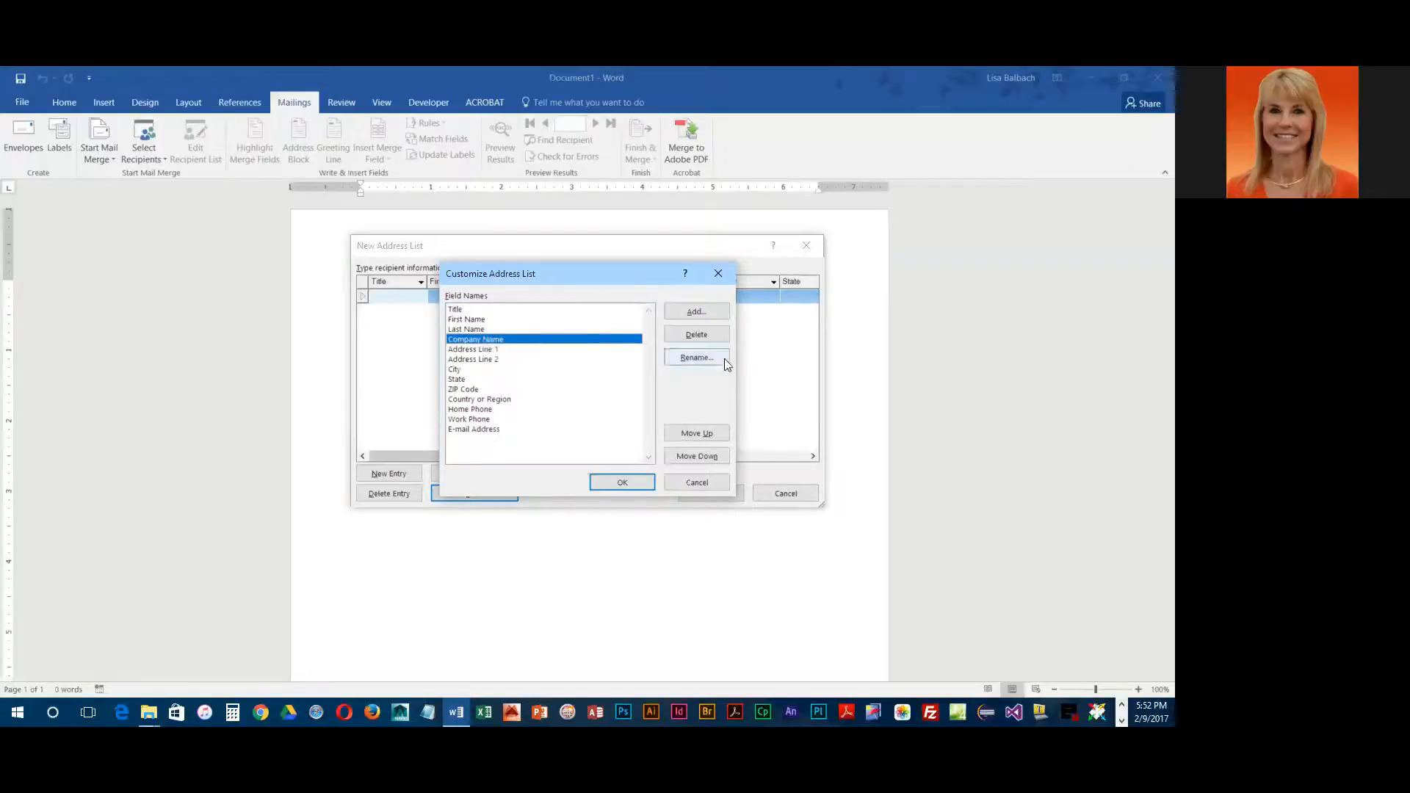
click(696, 336)
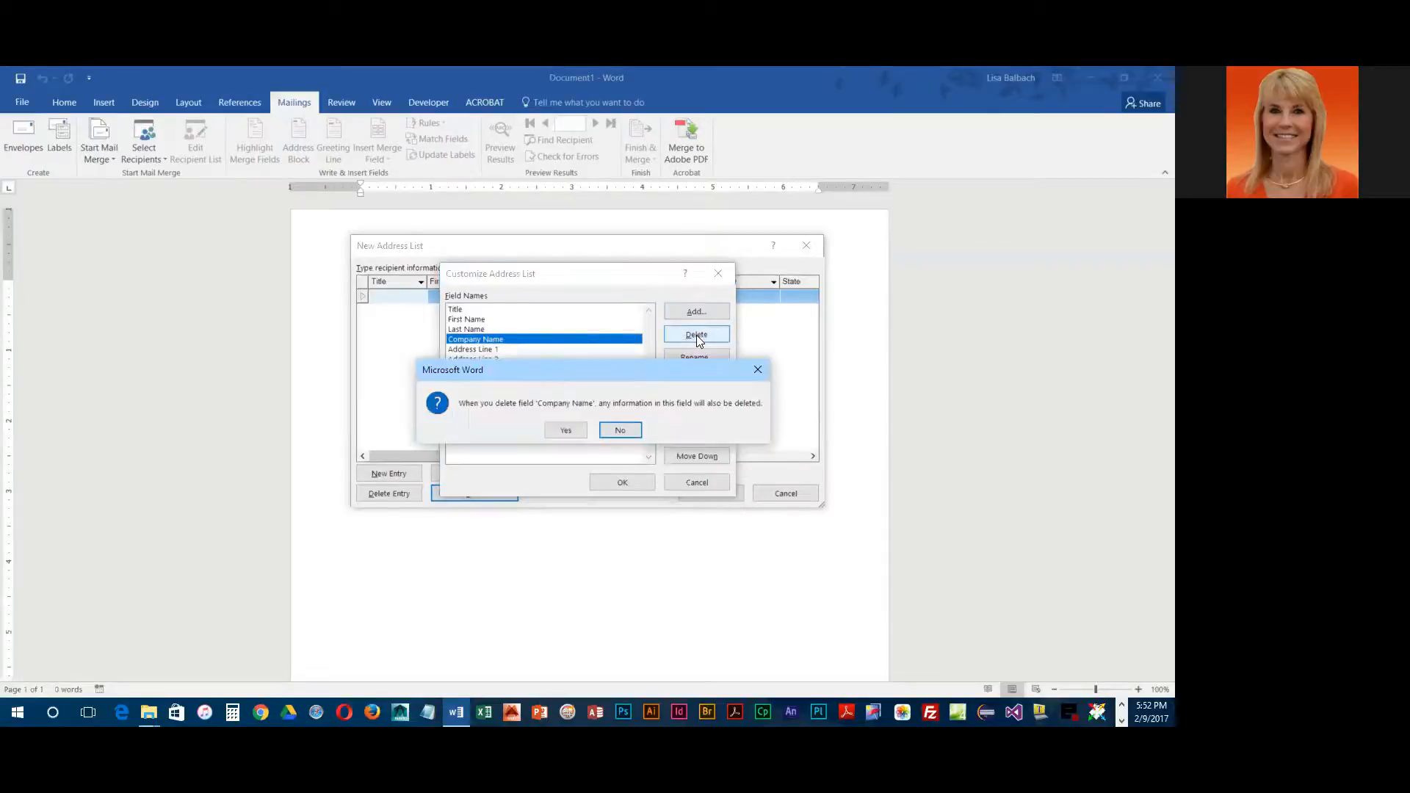
click(566, 431)
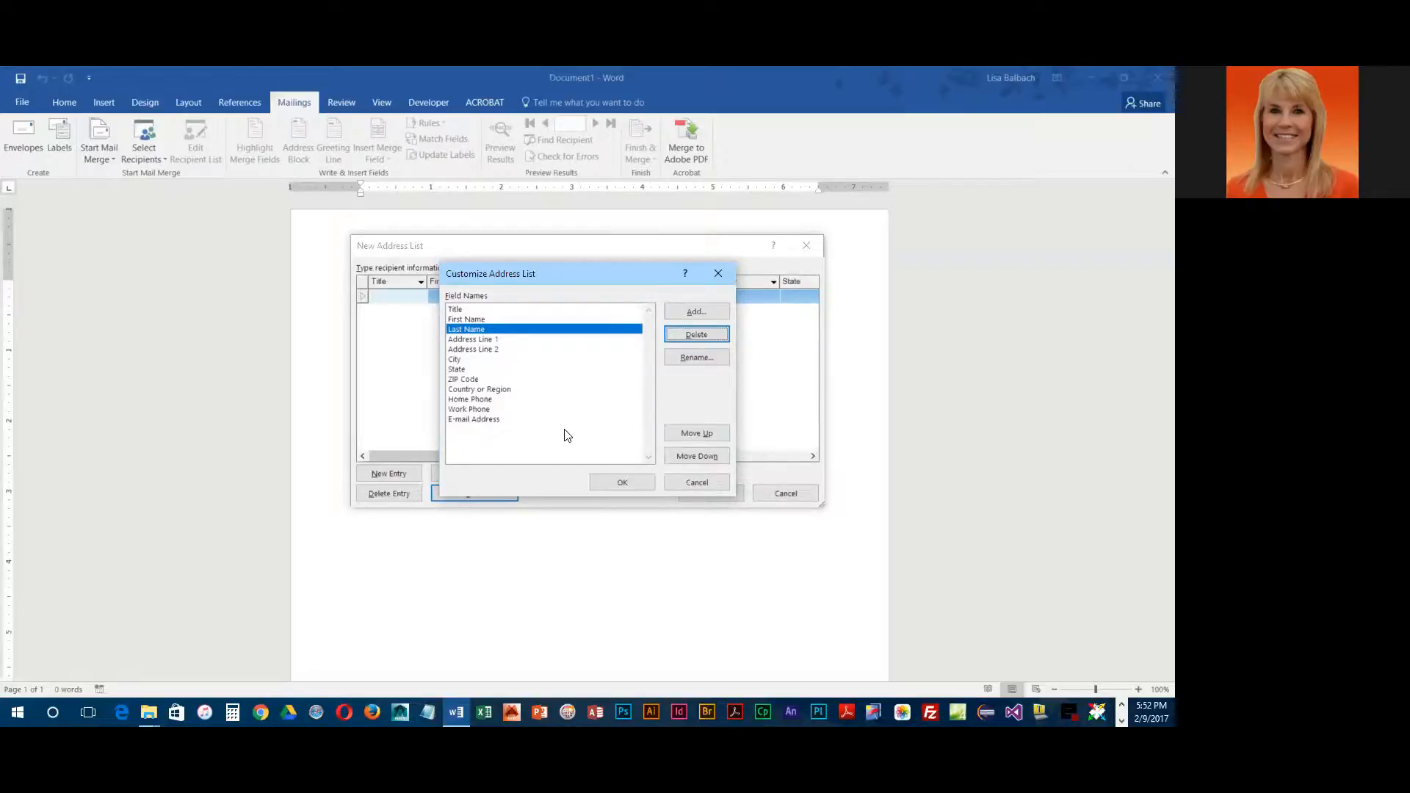
click(491, 351)
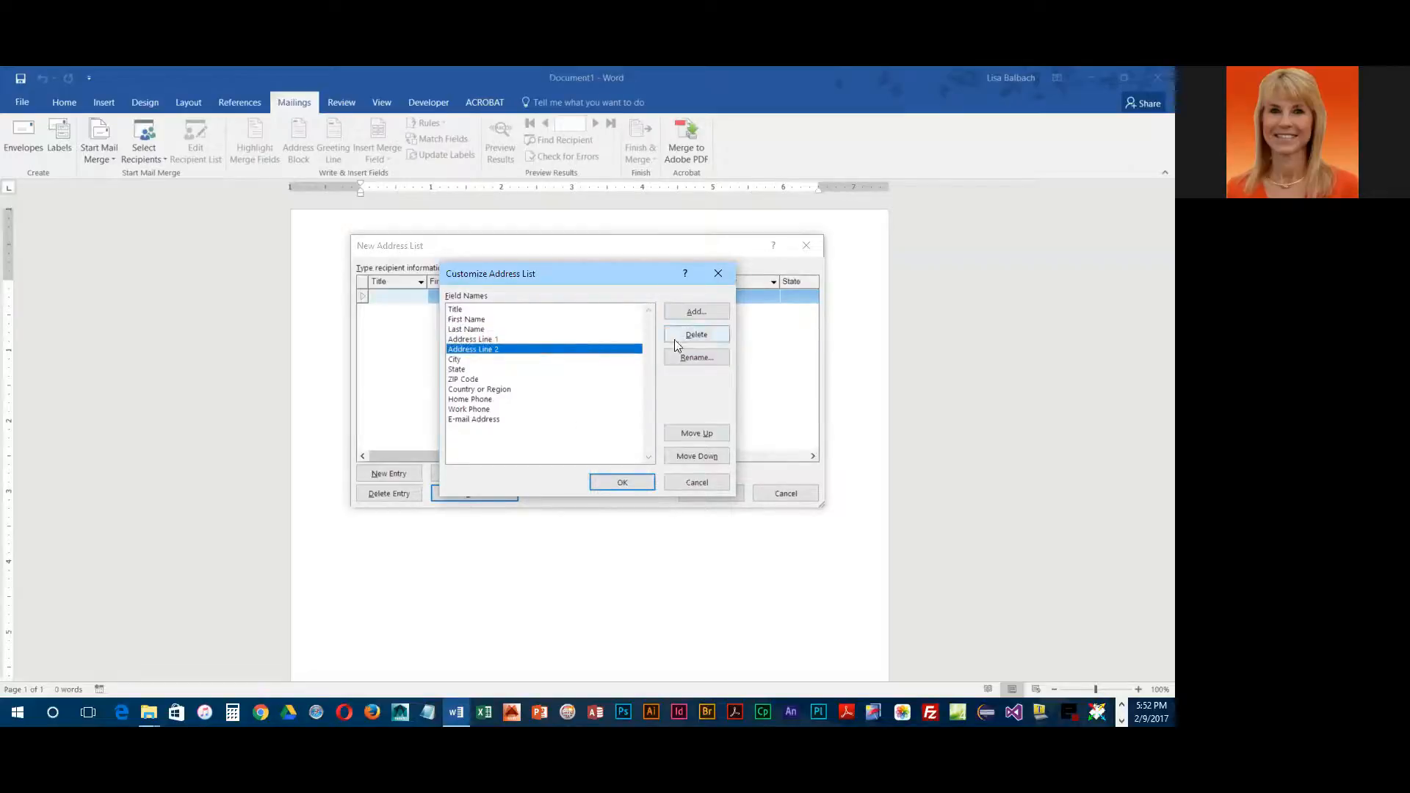
click(694, 333)
click(569, 432)
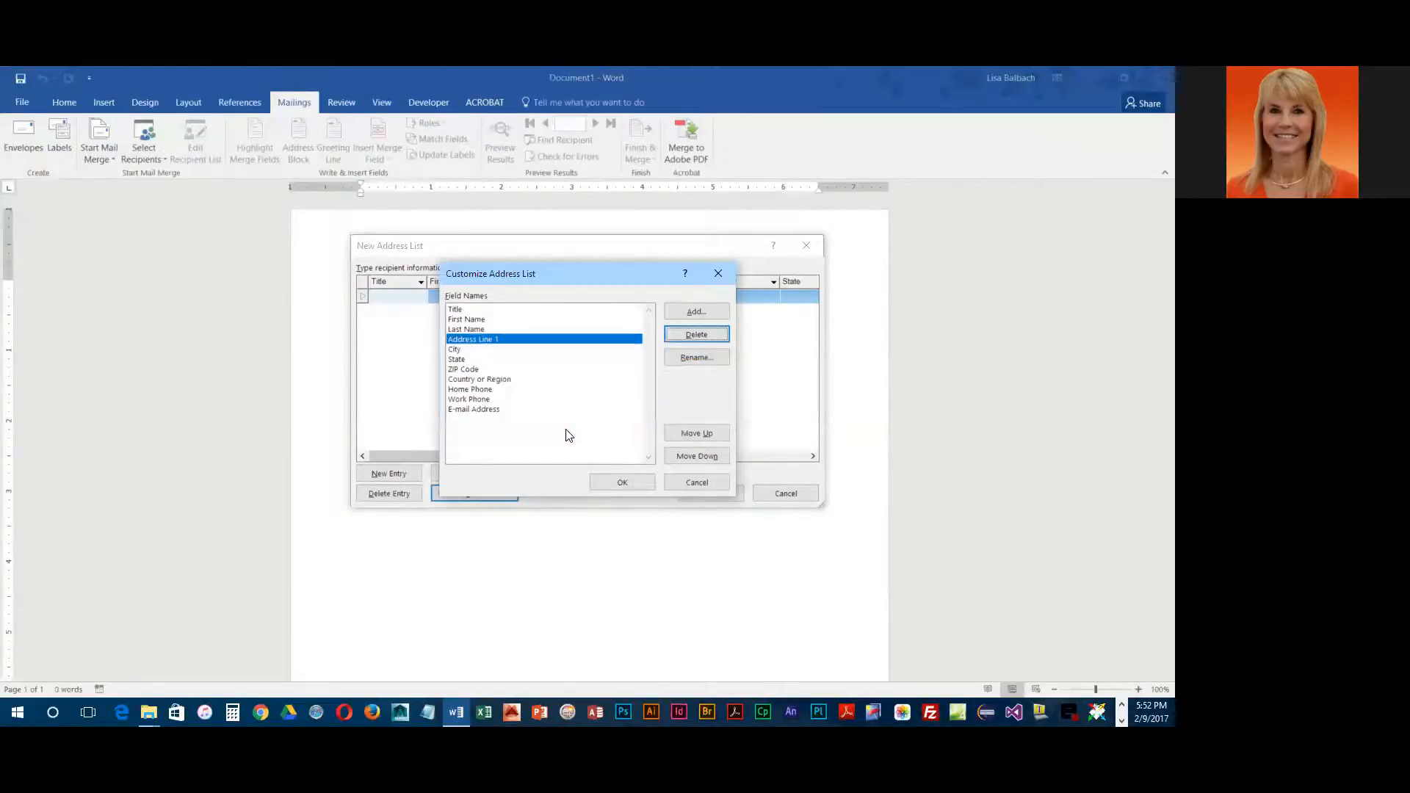
Step: Delete the Country or Region and Home Phone fields from the address list
click(465, 380)
click(699, 335)
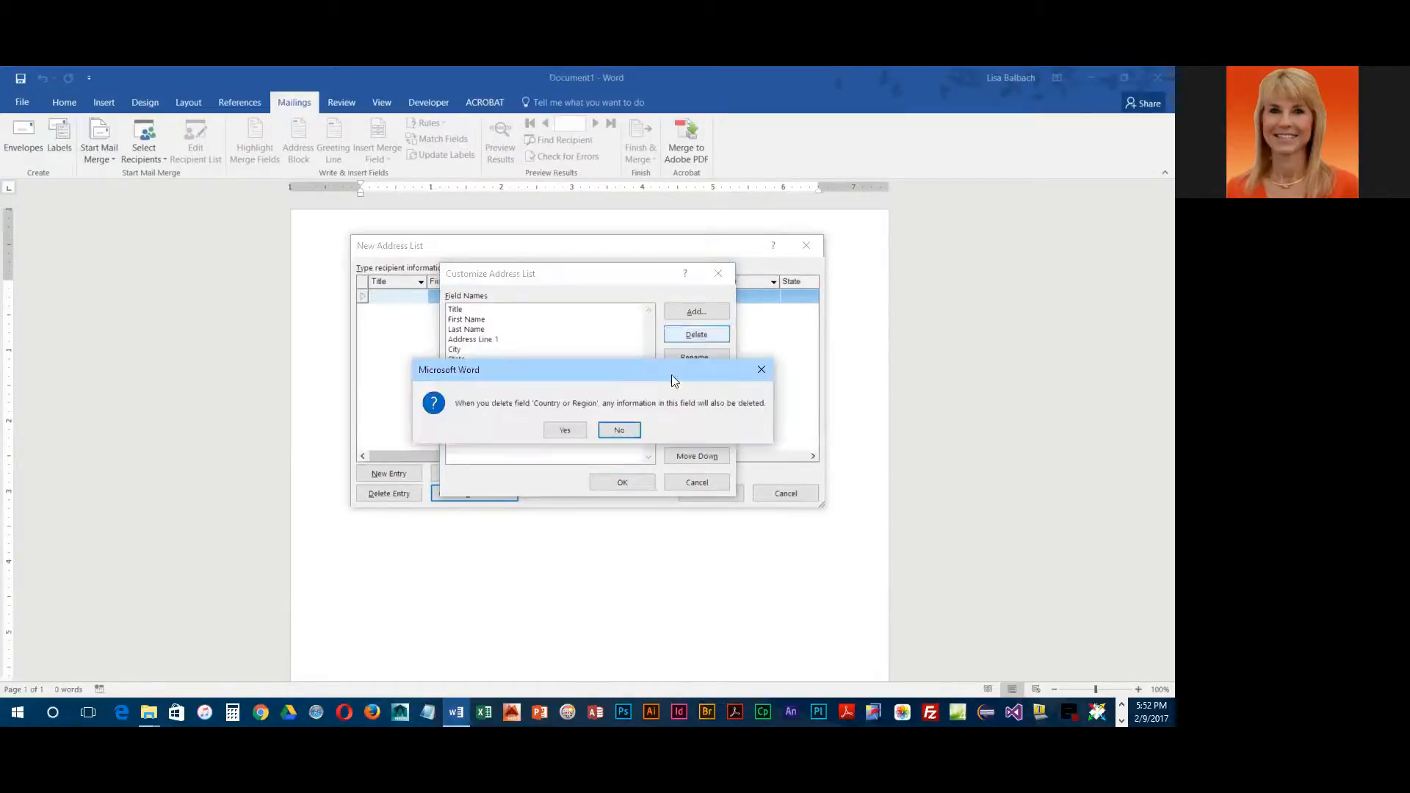
click(571, 430)
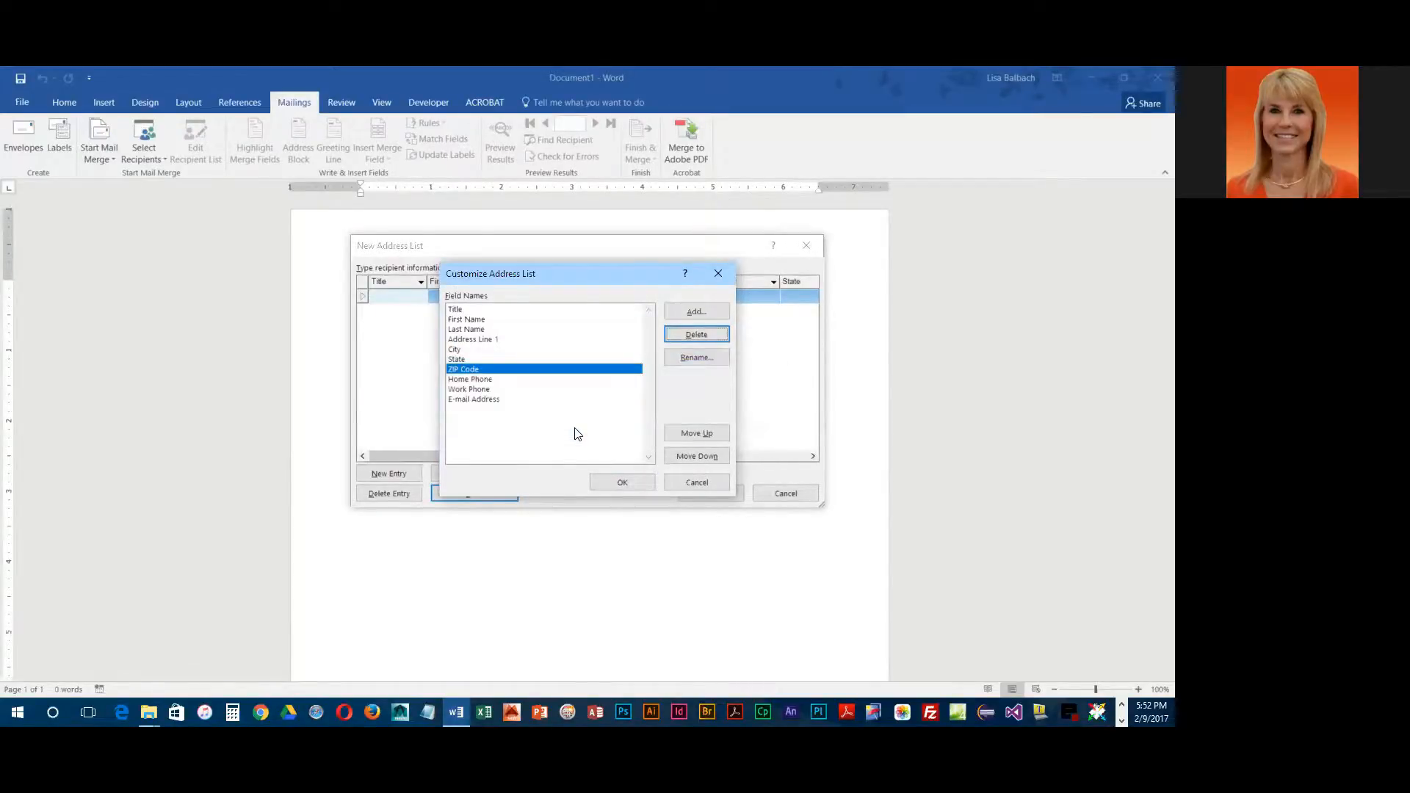
click(477, 379)
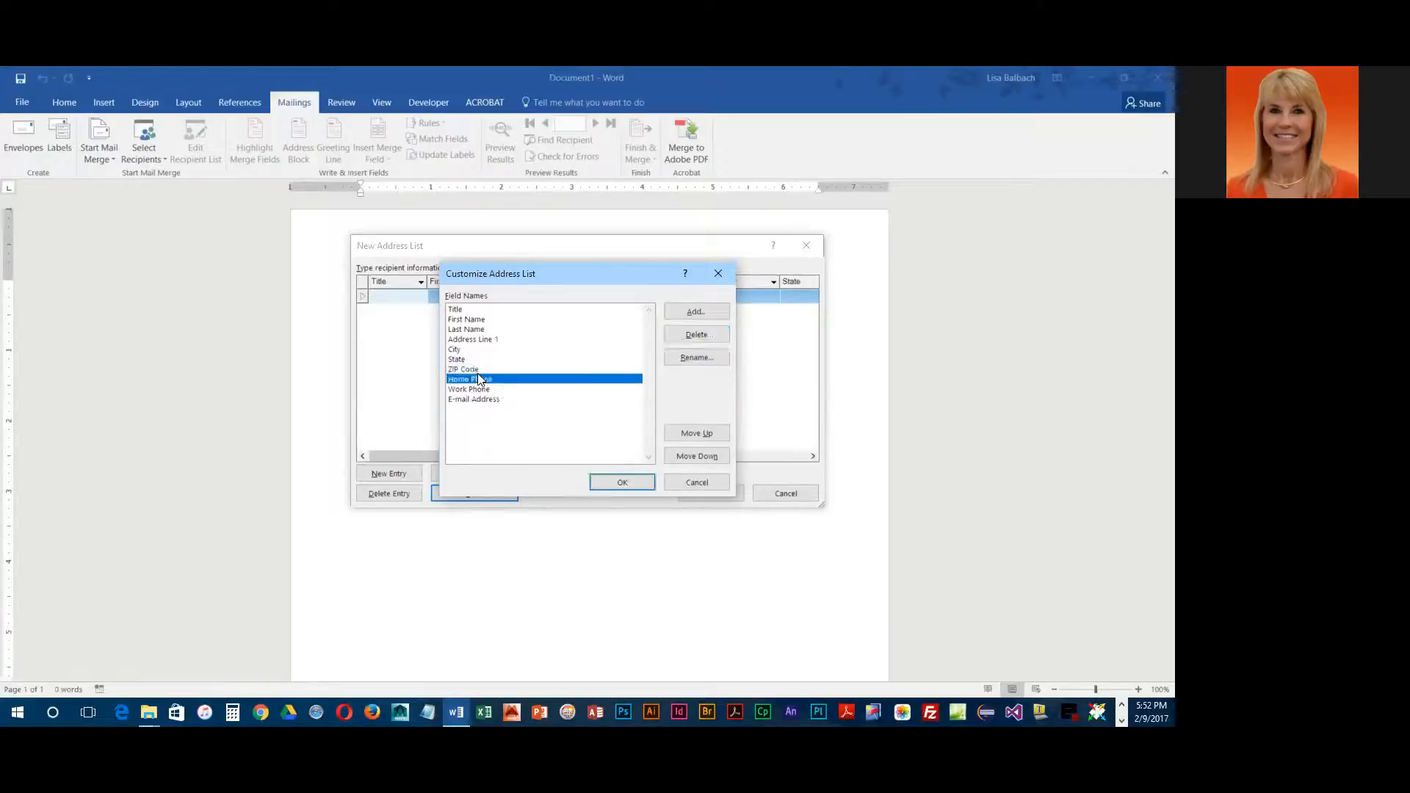
click(698, 335)
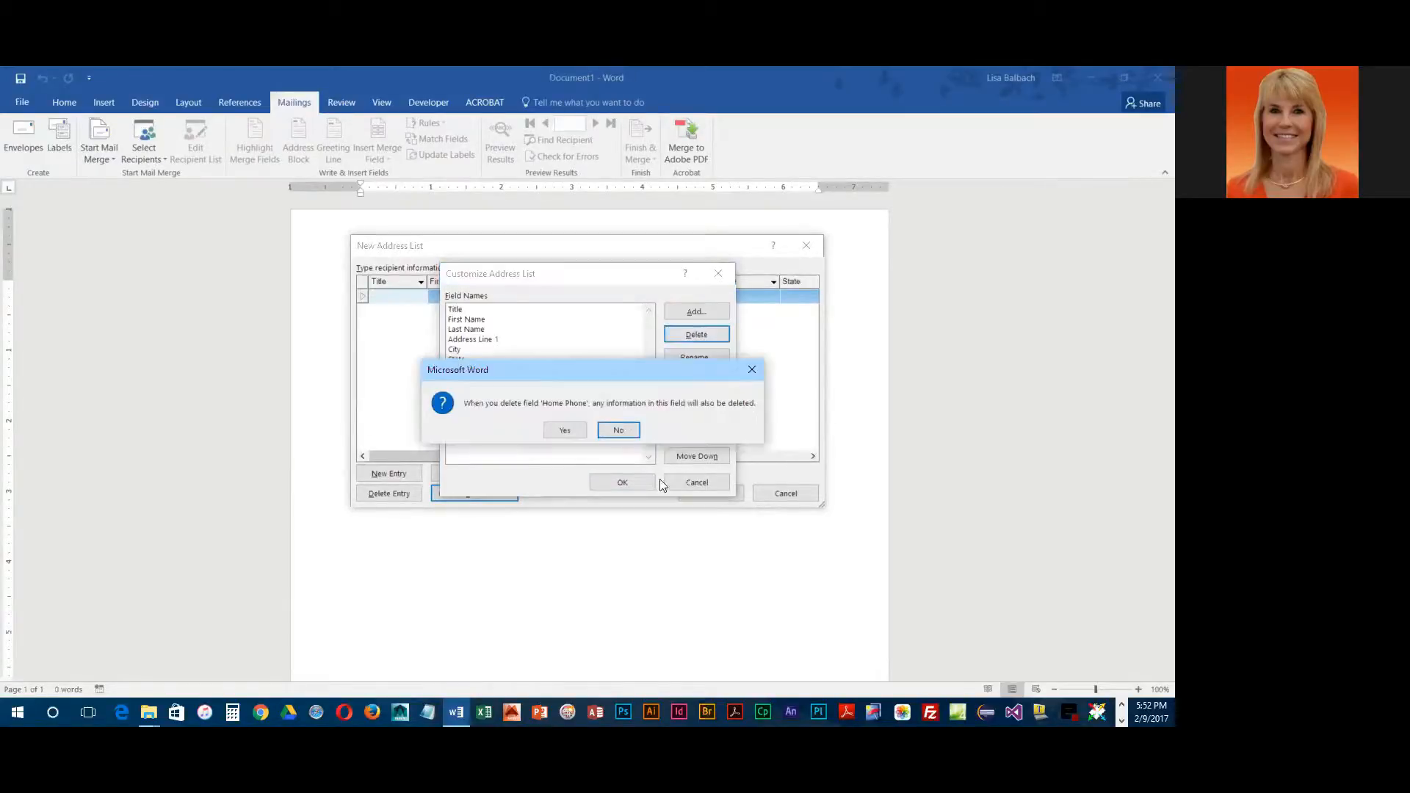
click(564, 430)
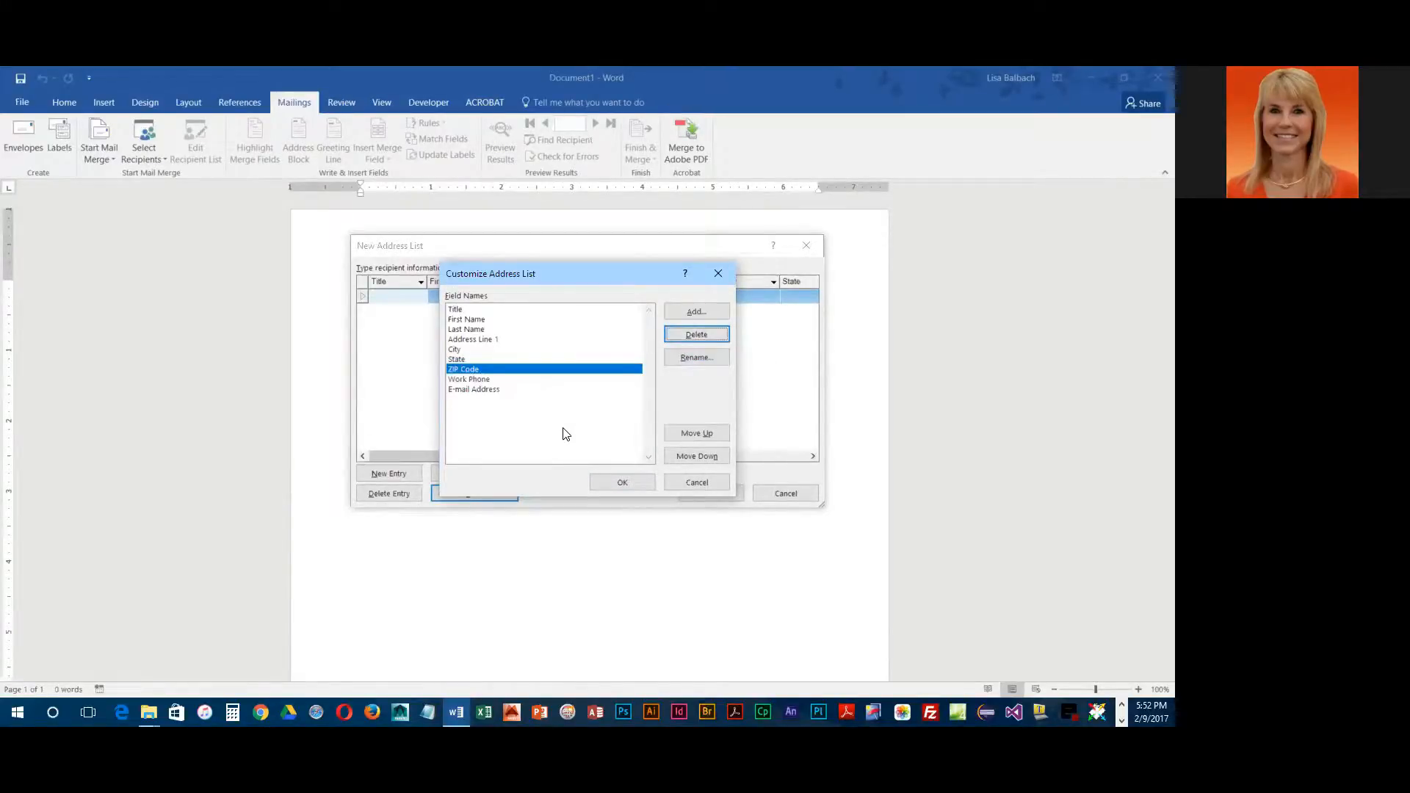
Step: Delete the Work Phone and E-mail Address fields from the address list
click(469, 379)
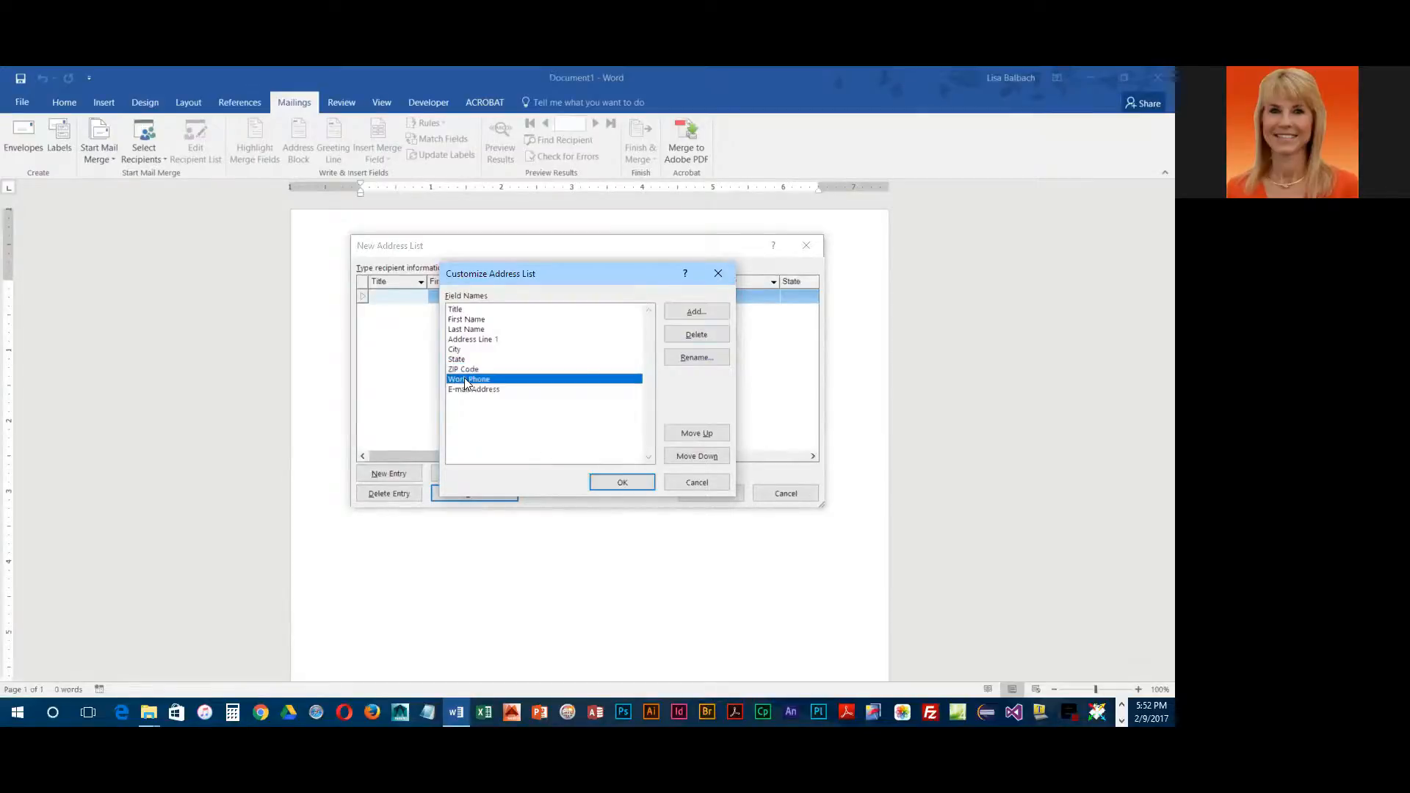
click(700, 335)
click(564, 431)
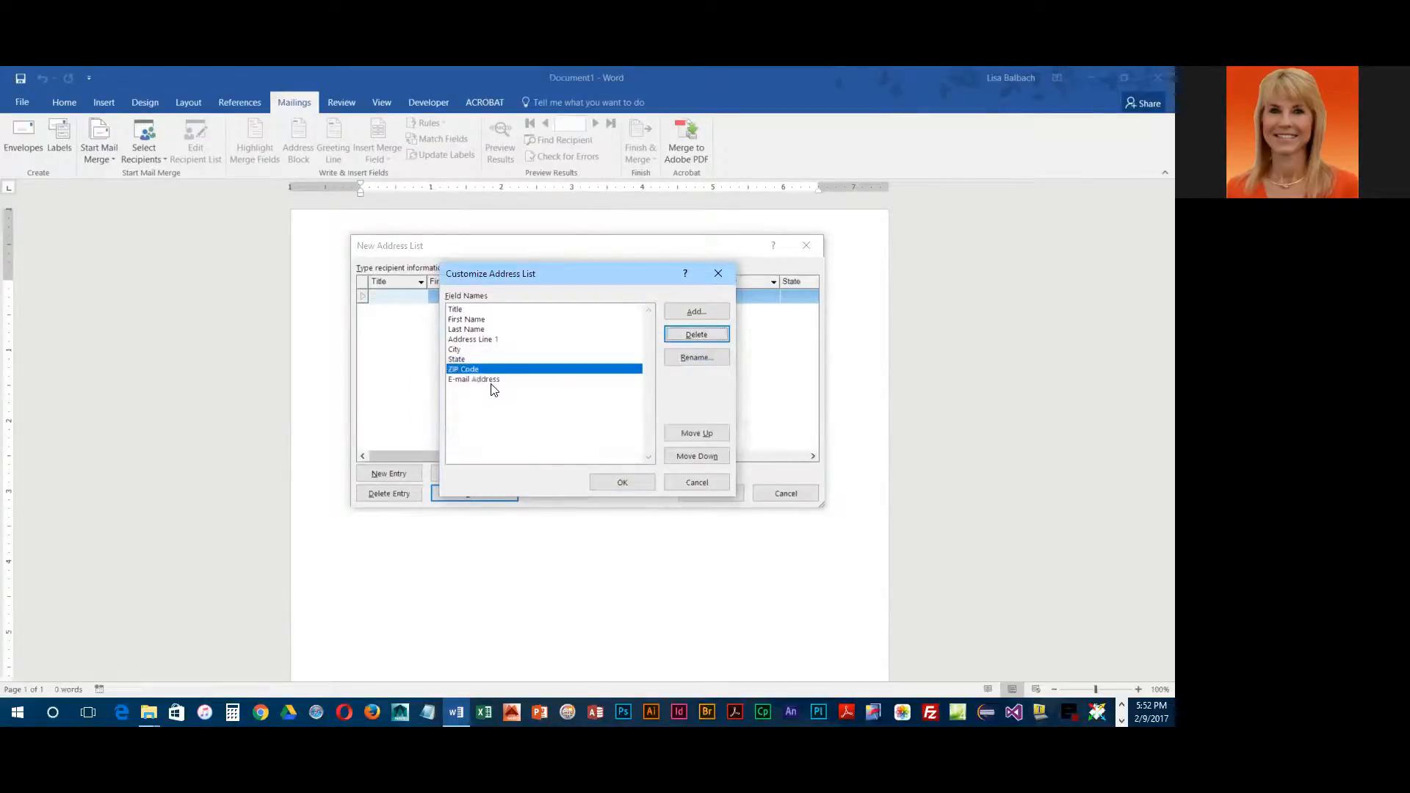
click(492, 382)
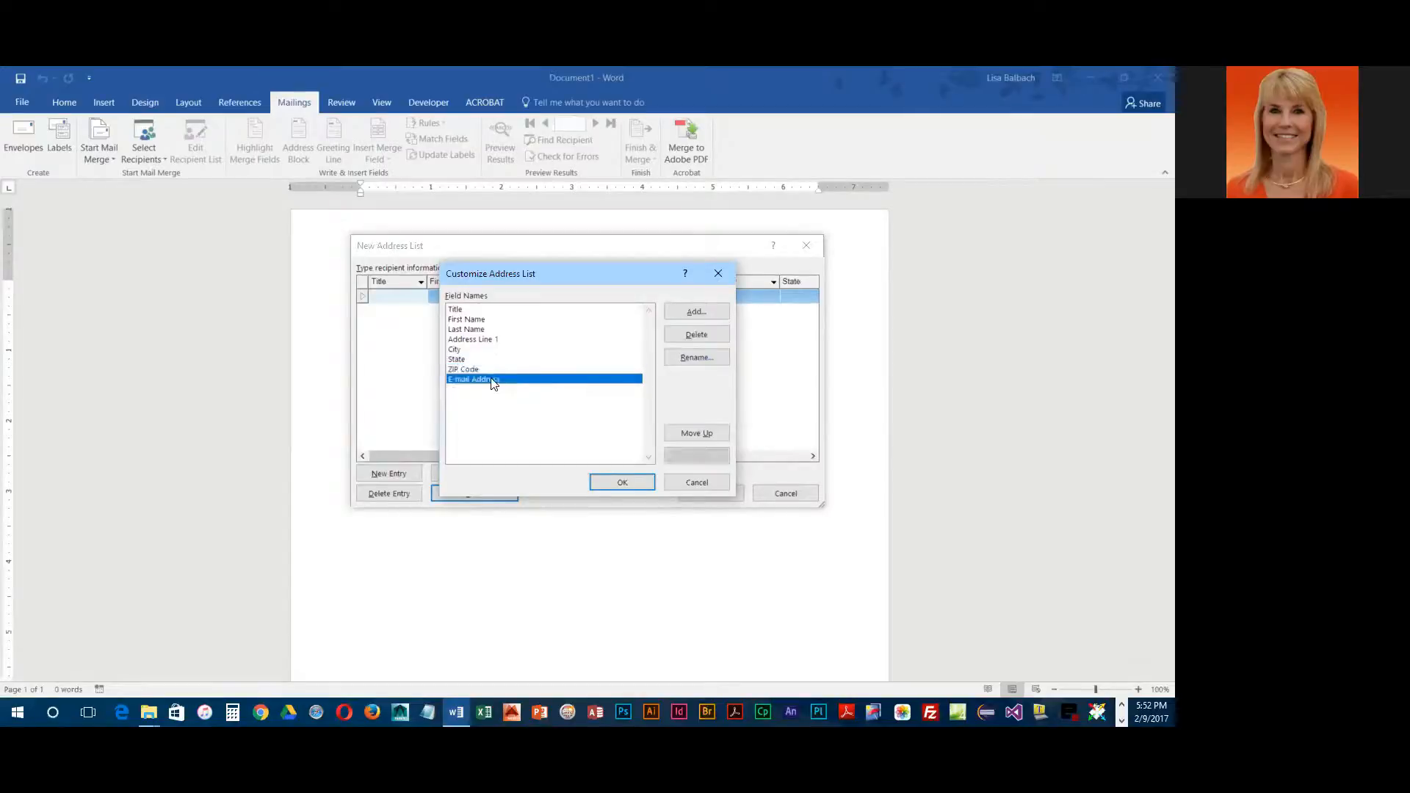
click(698, 335)
click(566, 434)
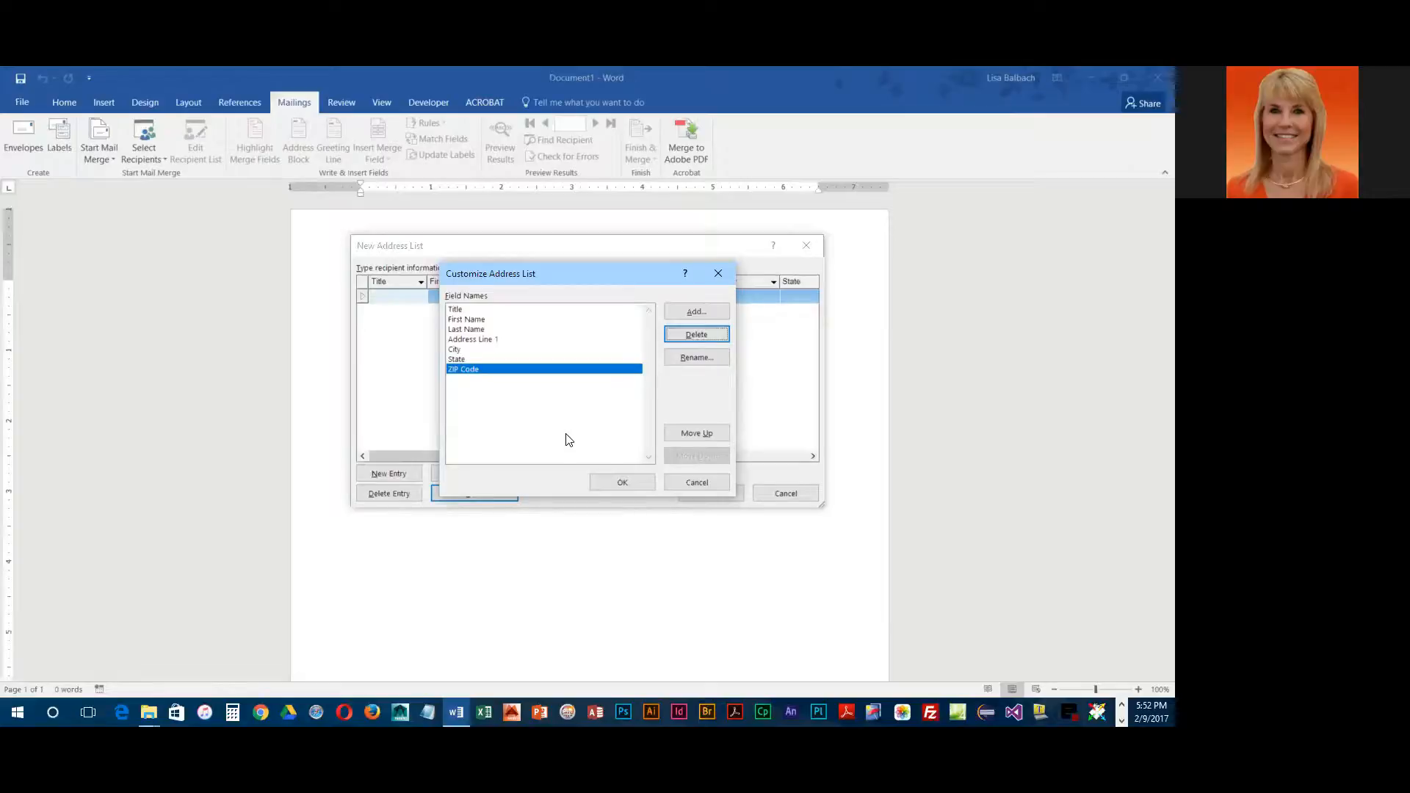
Step: Add two custom fields named Membership and Discount after ZIP Code and apply the customized columns
click(708, 311)
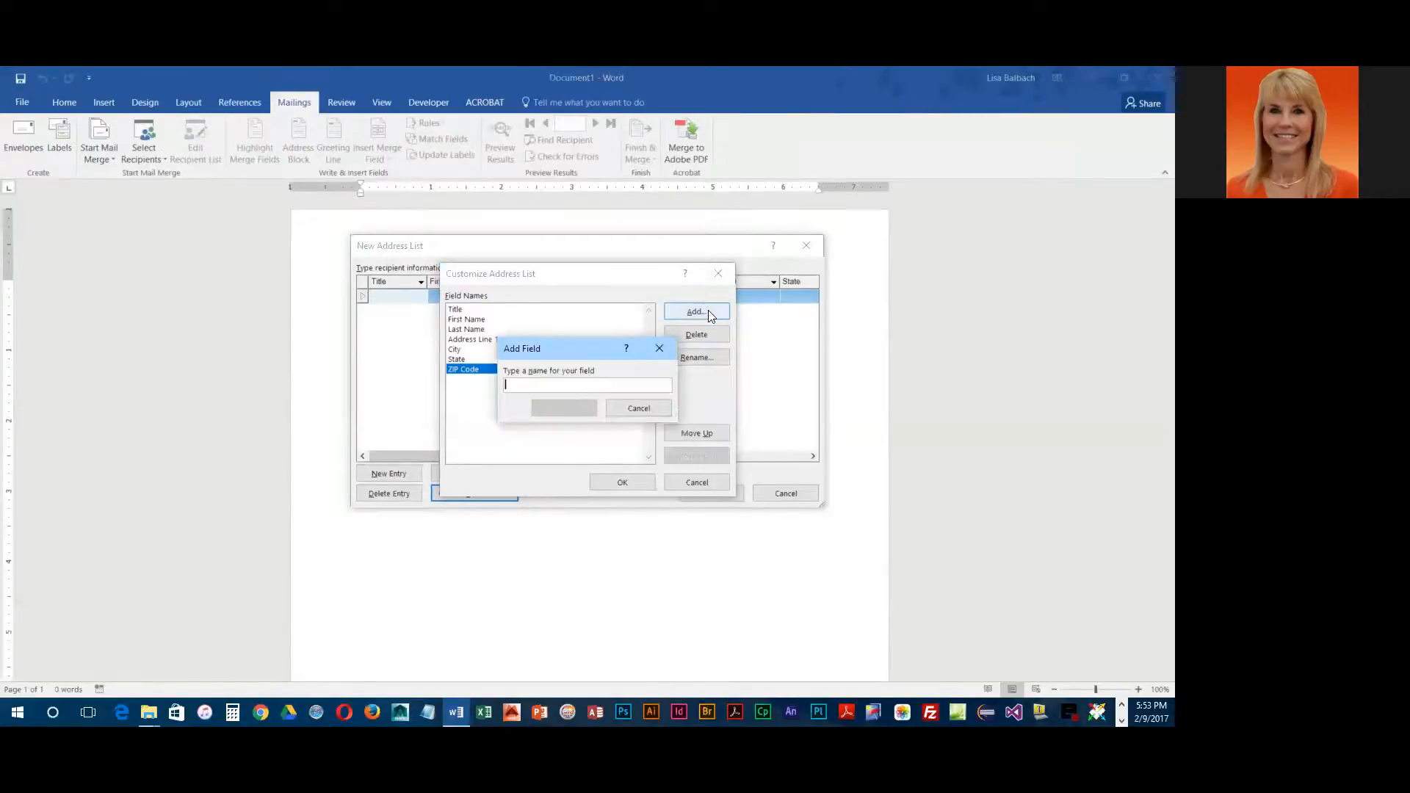
text(M)
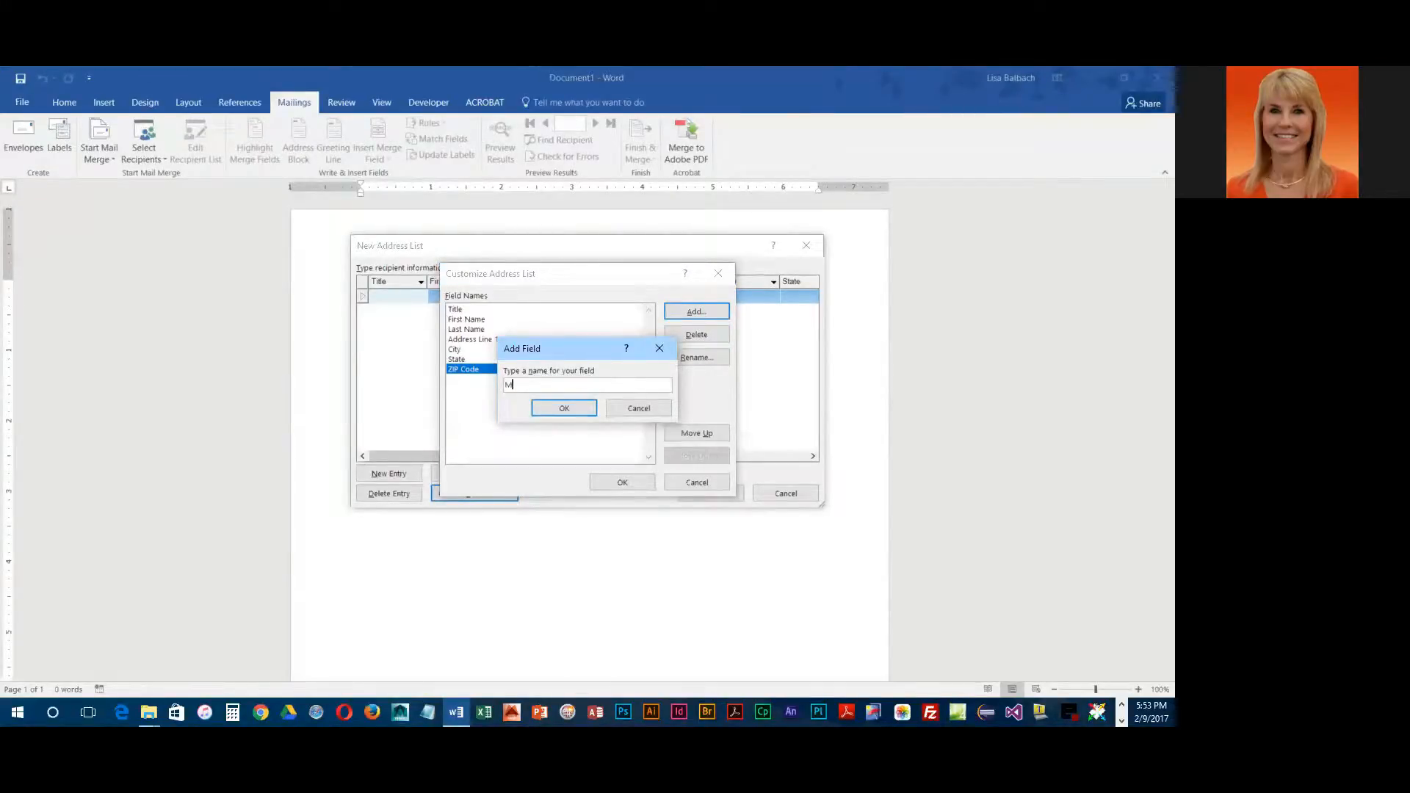
text(embership)
click(577, 412)
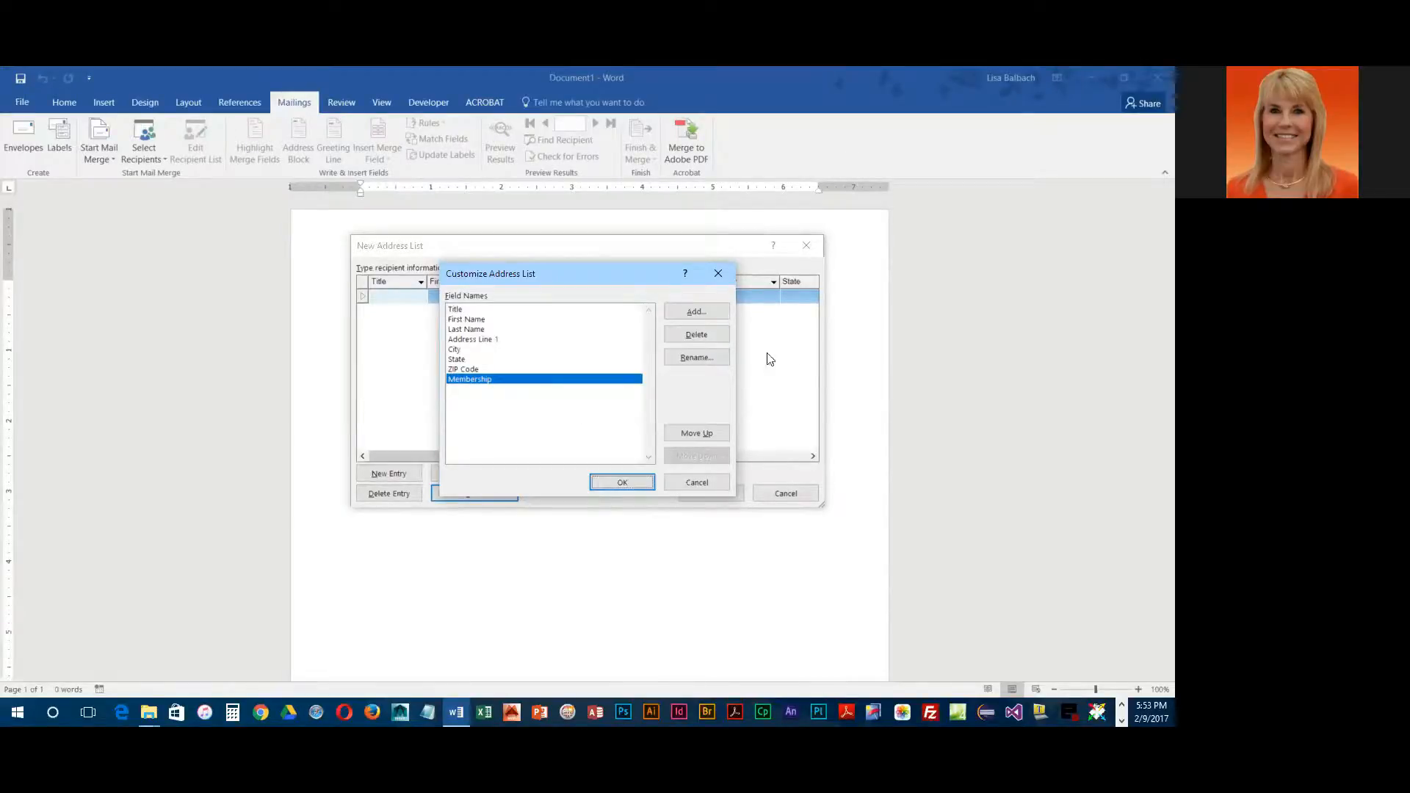
click(696, 312)
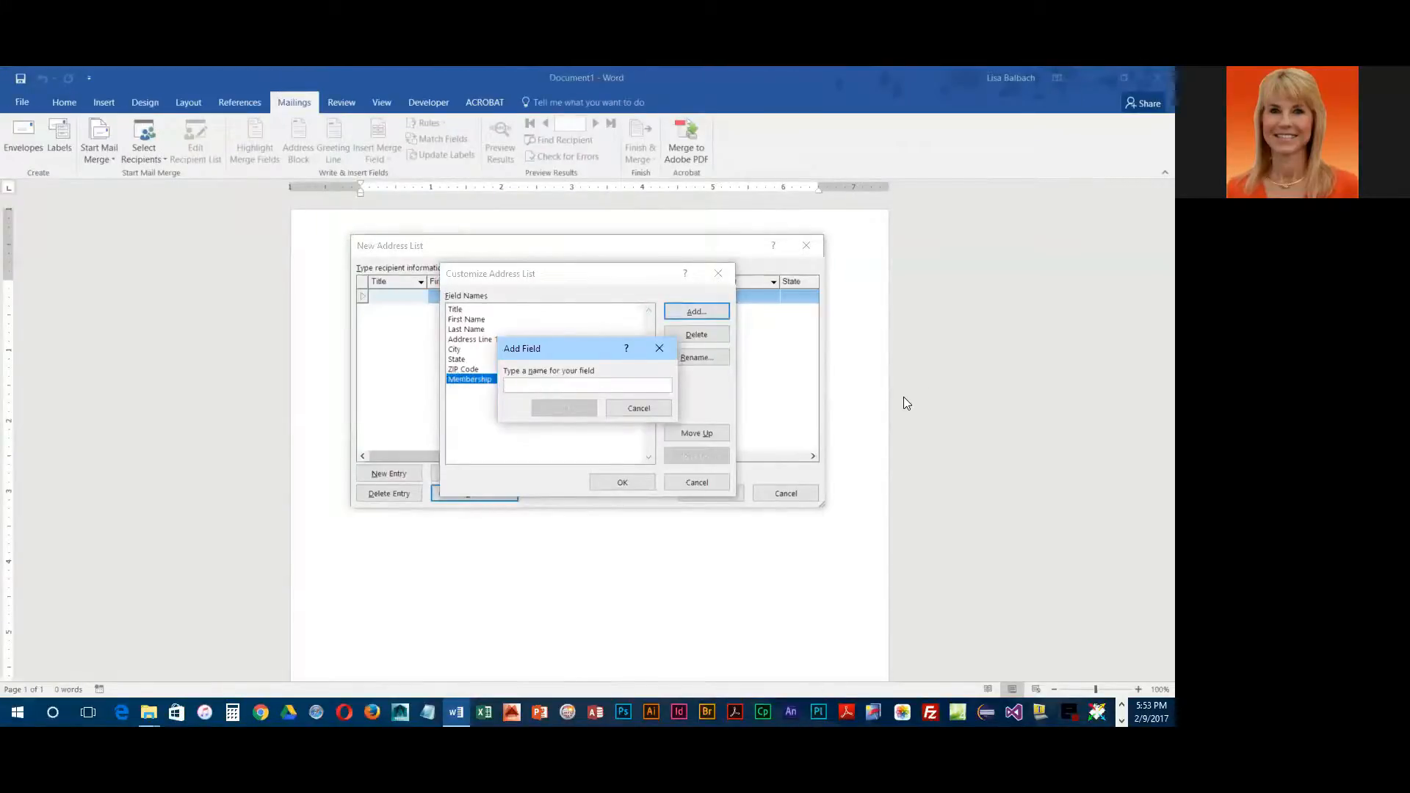
text(Discount)
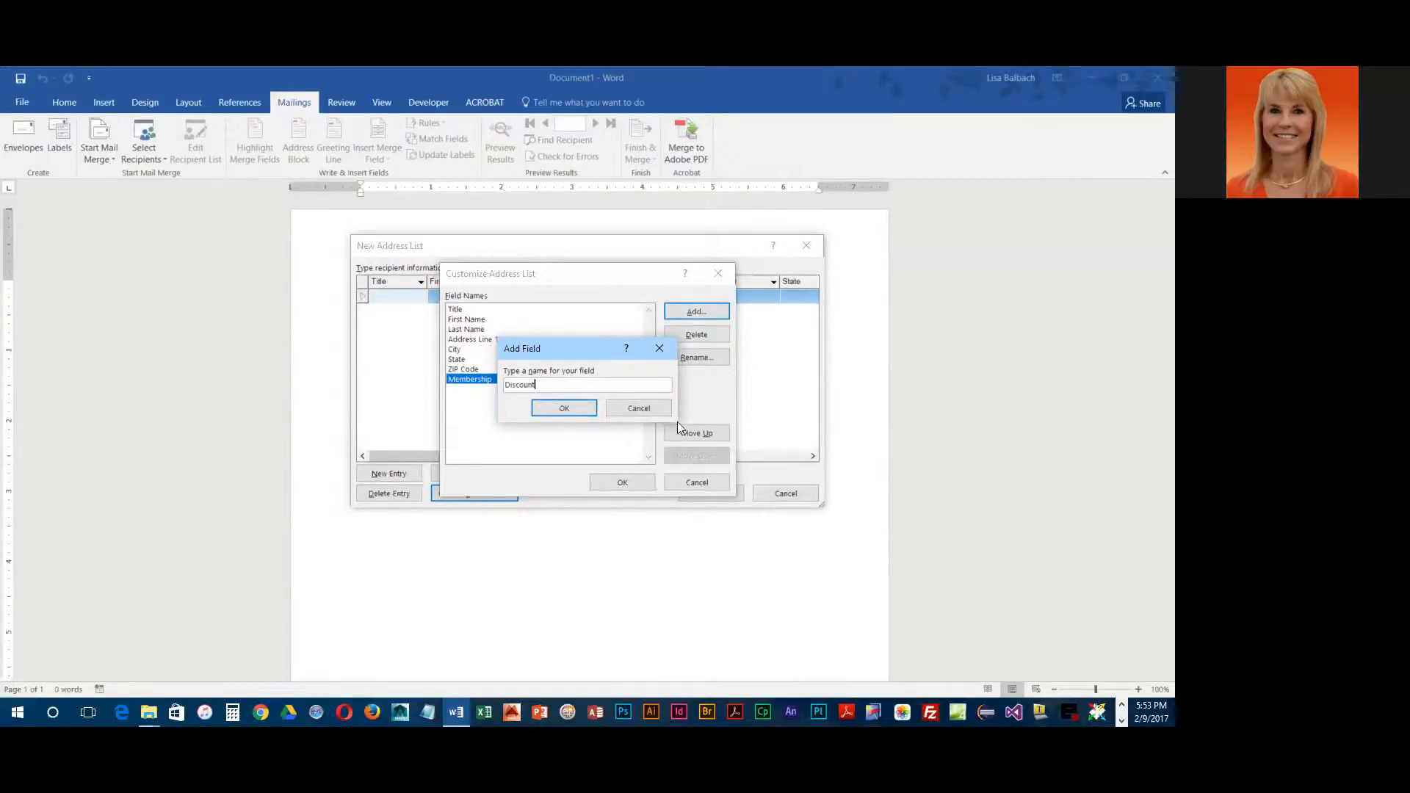
click(550, 408)
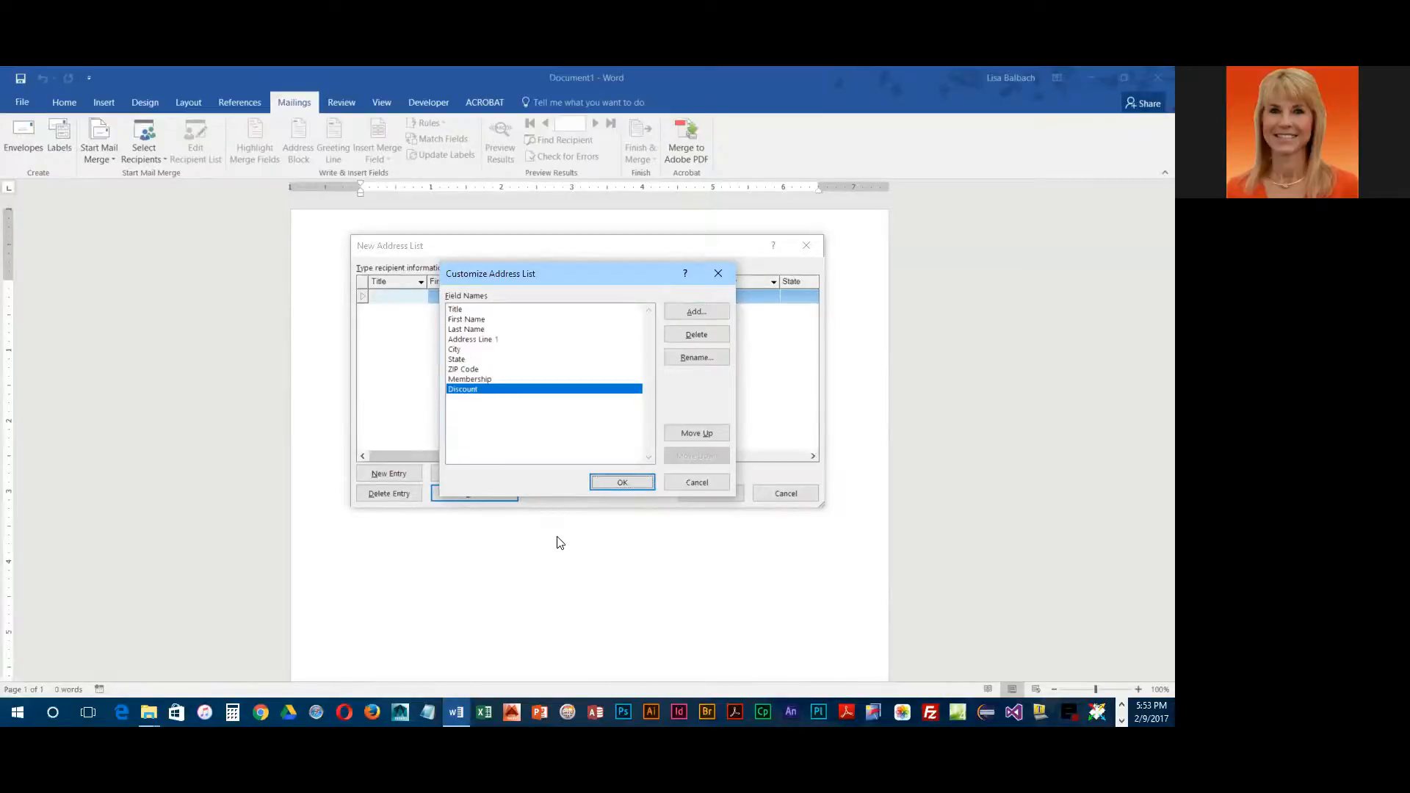
click(628, 483)
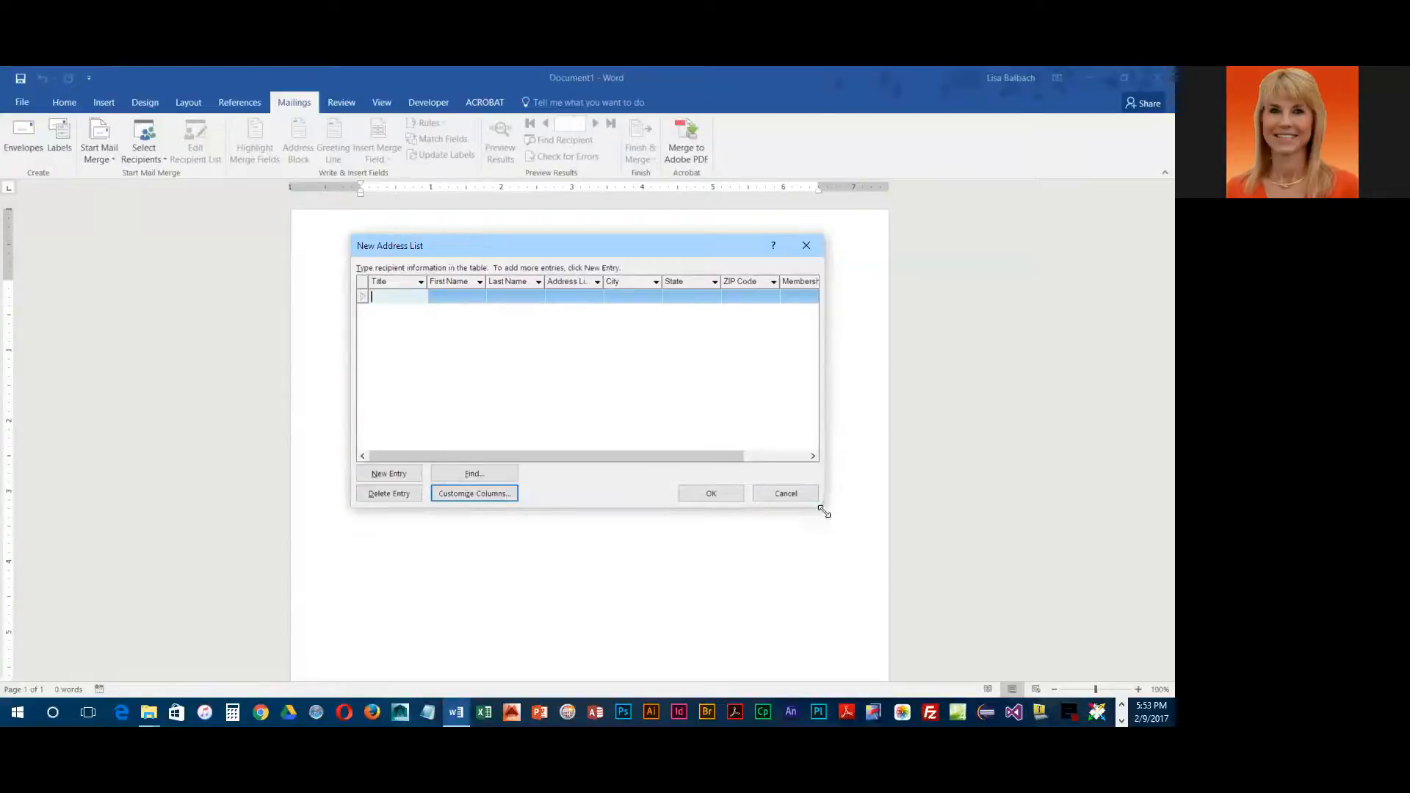
Step: Enlarge the address list window to fit all columns and enter the first recipient's title Mrs., first name and last name
drag(819, 509, 974, 518)
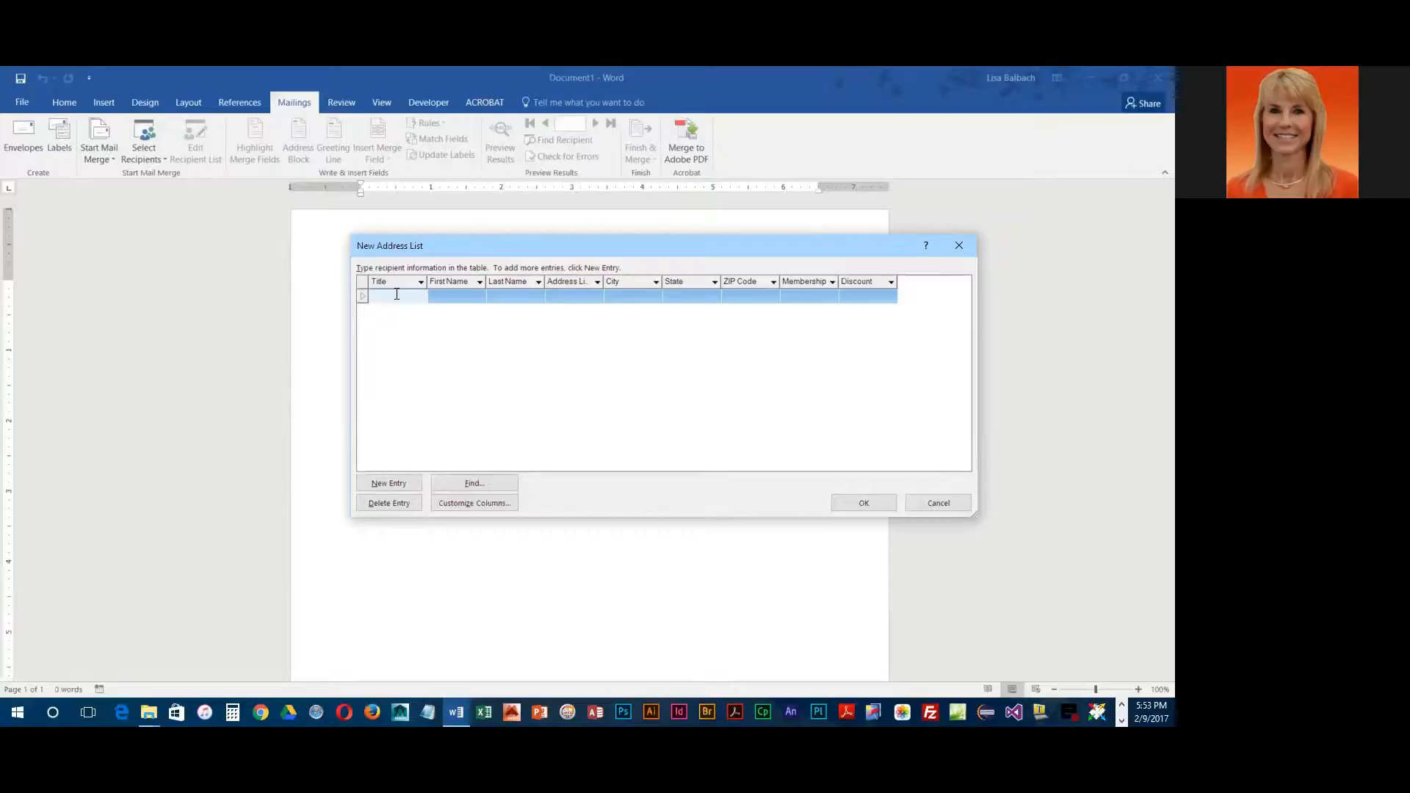
text(Mrs.)
key(Tab)
key(Tab)
text(Kiristina)
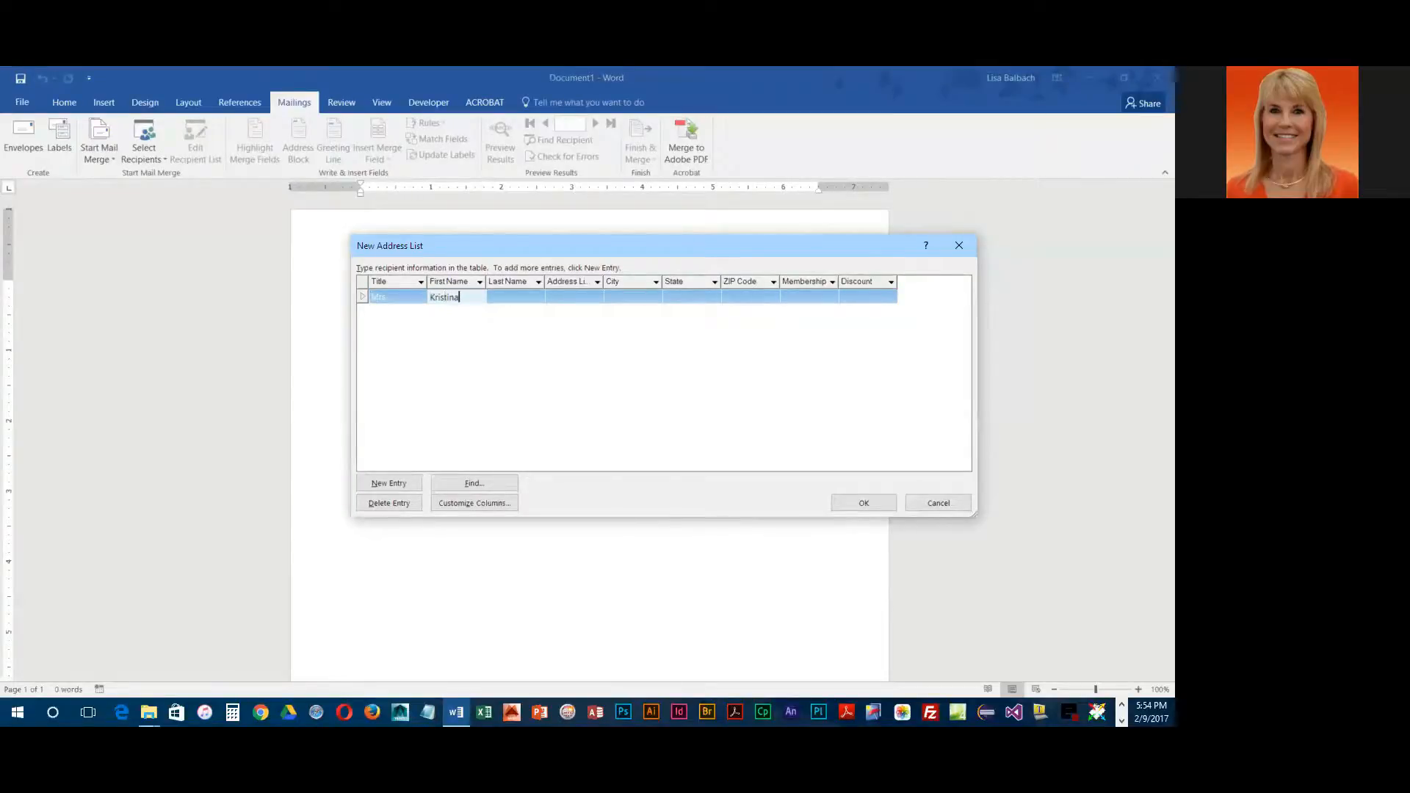
key(Tab)
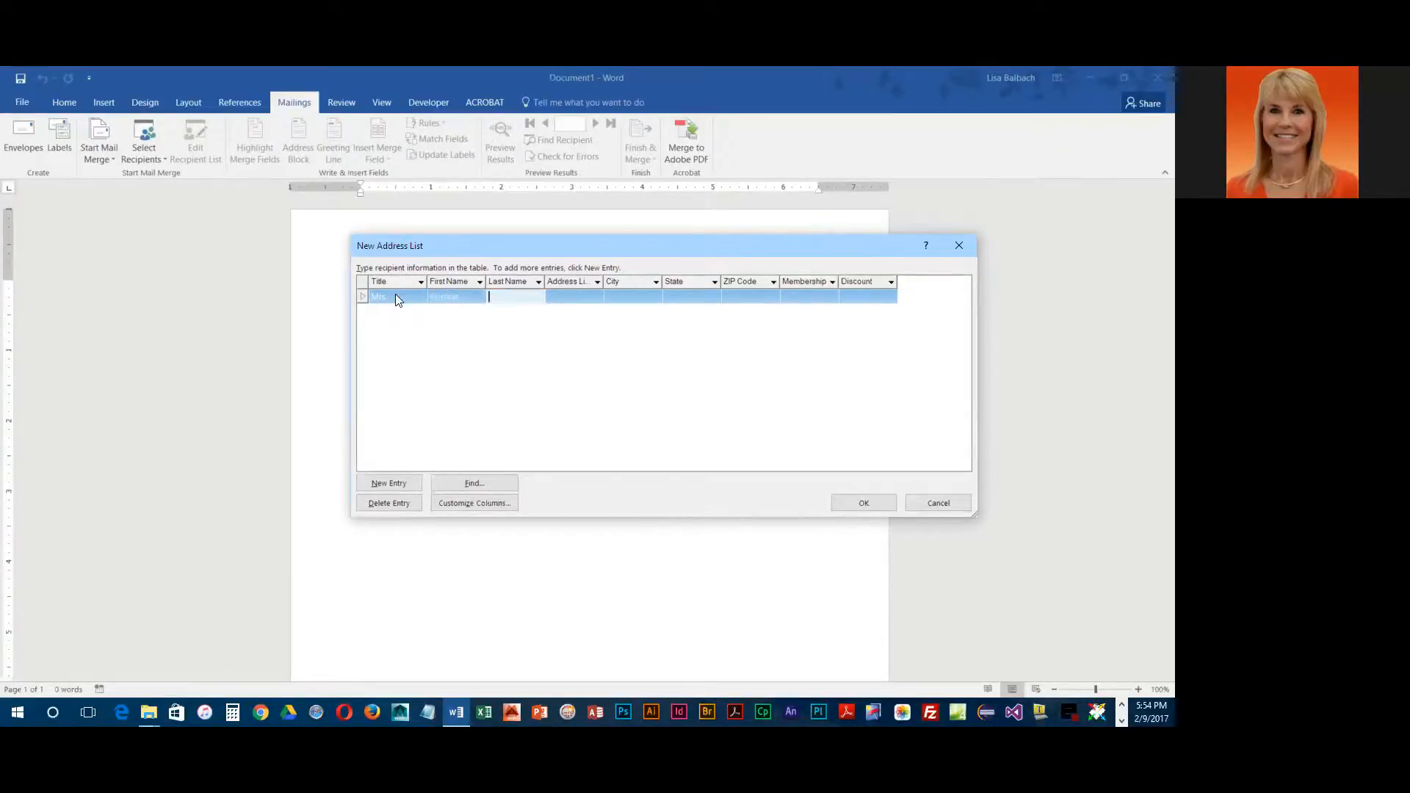
text(Herron)
key(Tab)
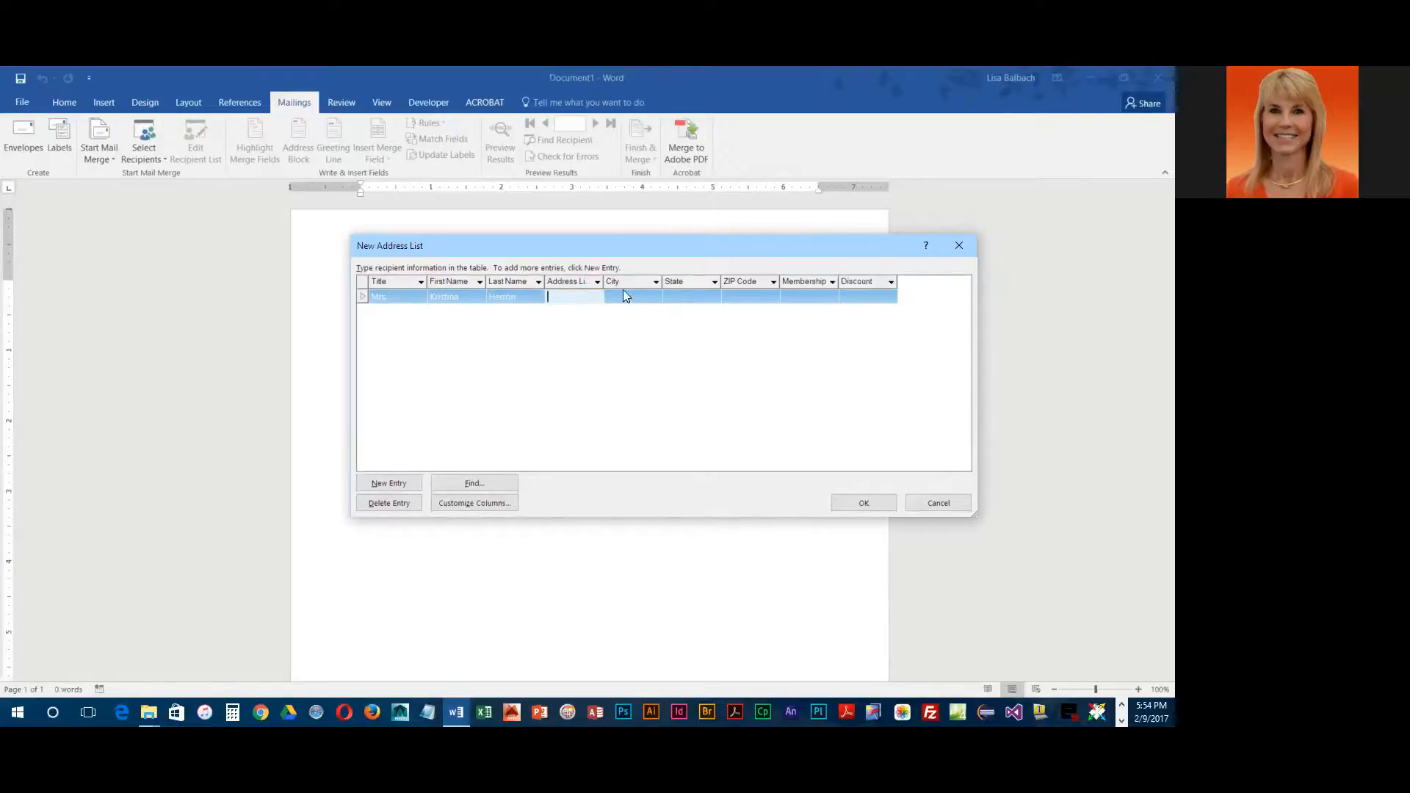
Step: Widen the Address Line 1 column, narrowing the Title column, and enter the recipient's street address
drag(601, 277, 646, 276)
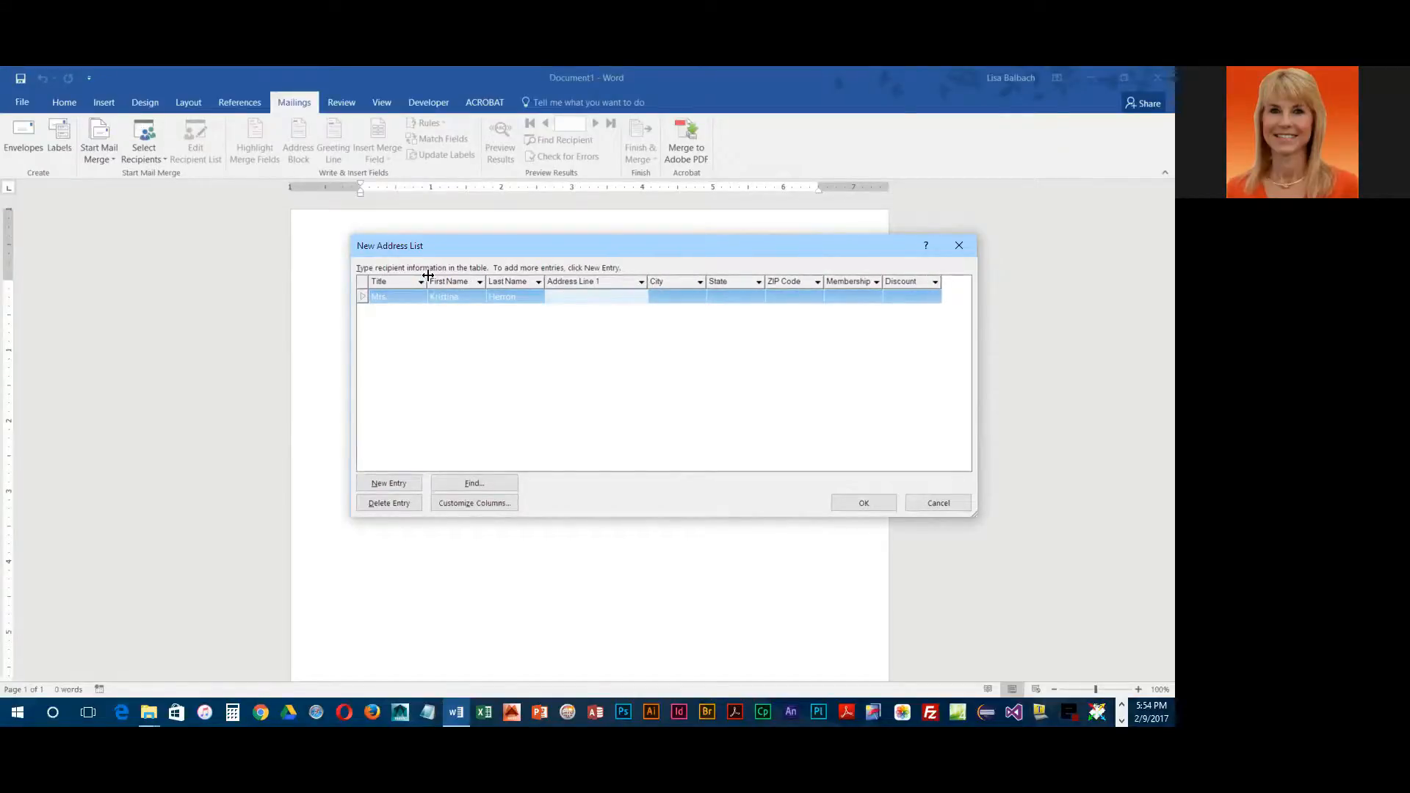
drag(426, 280, 410, 279)
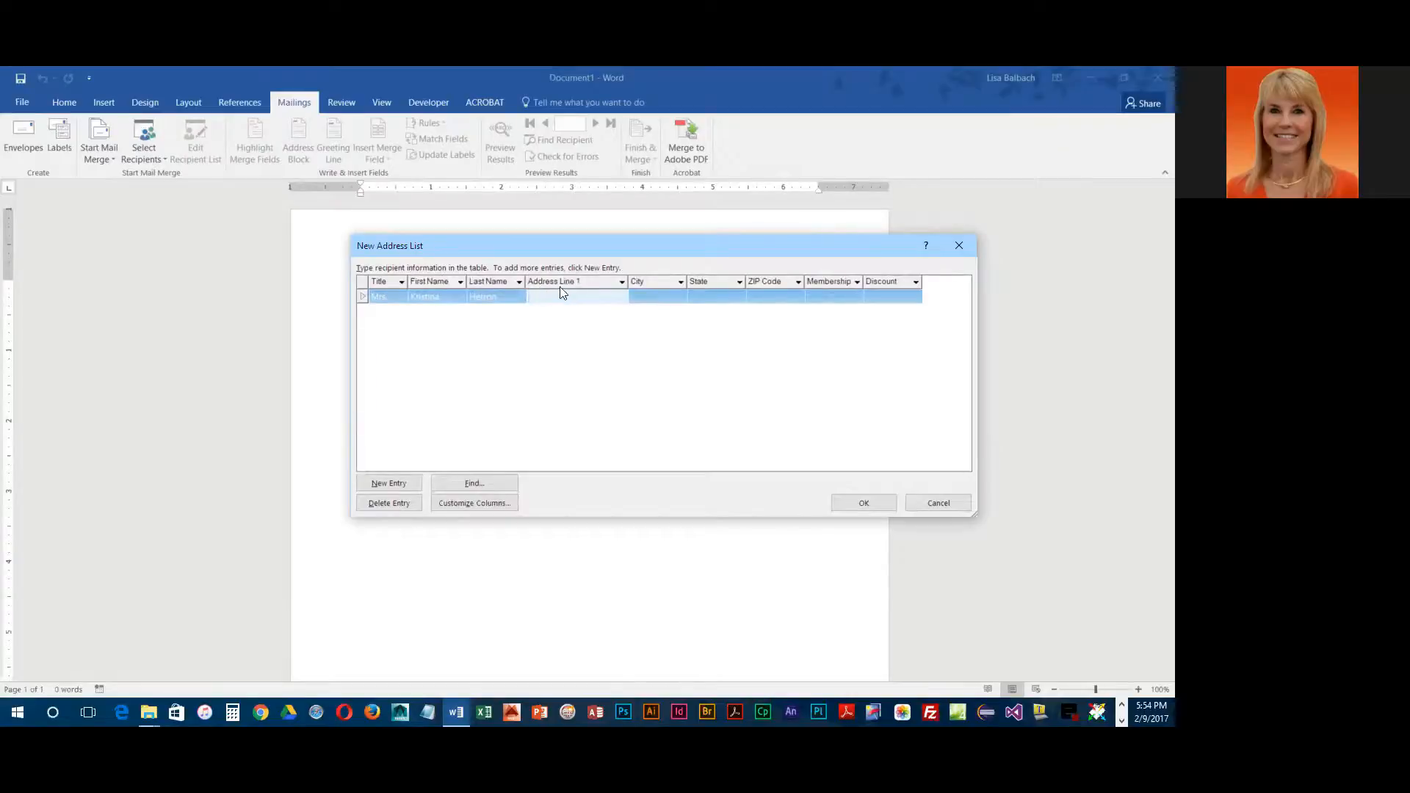
text(4320 Ja)
text(ckson Ave)
key(Tab)
Step: Enter the first recipient's city, state and ZIP code in the address list
text(Long Beach)
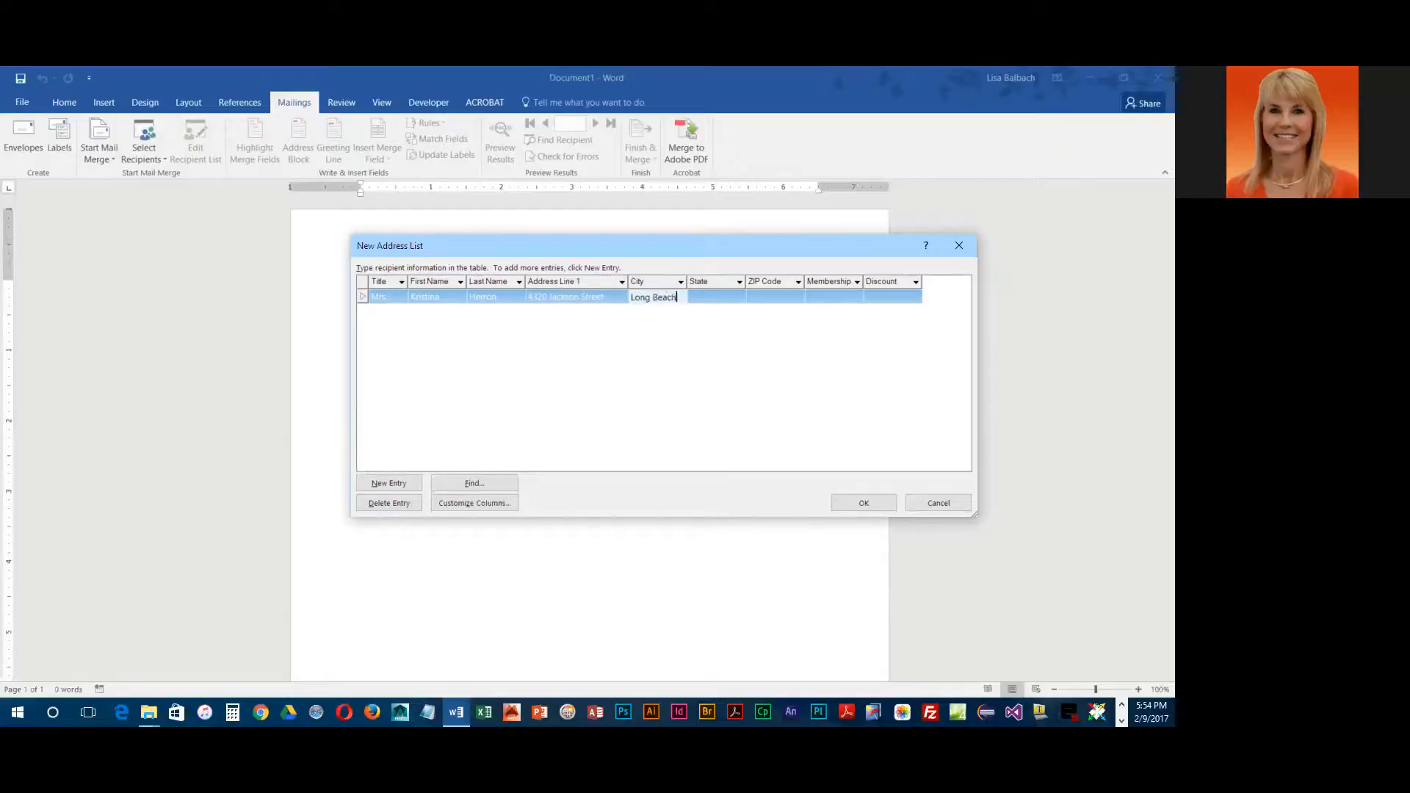
key(Tab)
text(CA)
key(Tab)
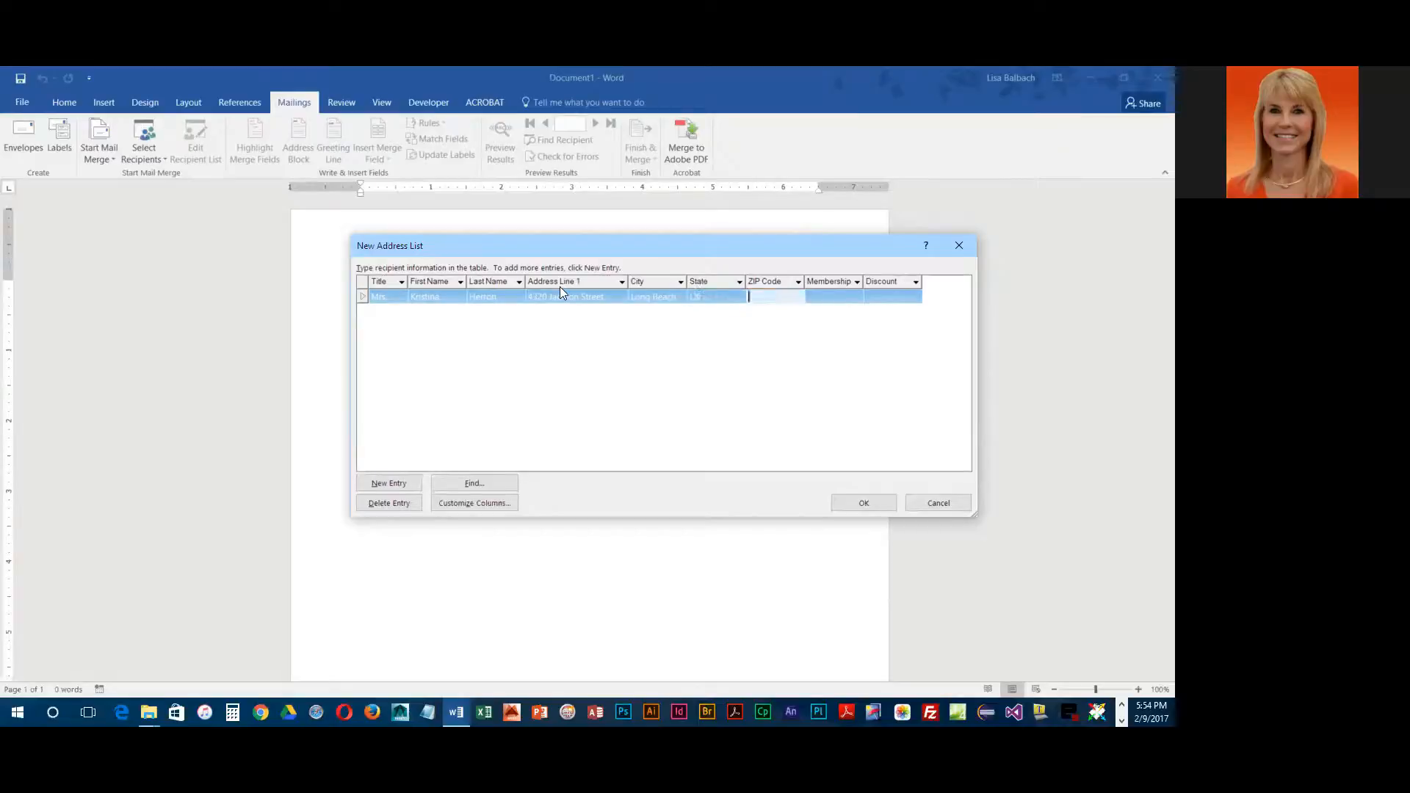
text(90801)
key(Tab)
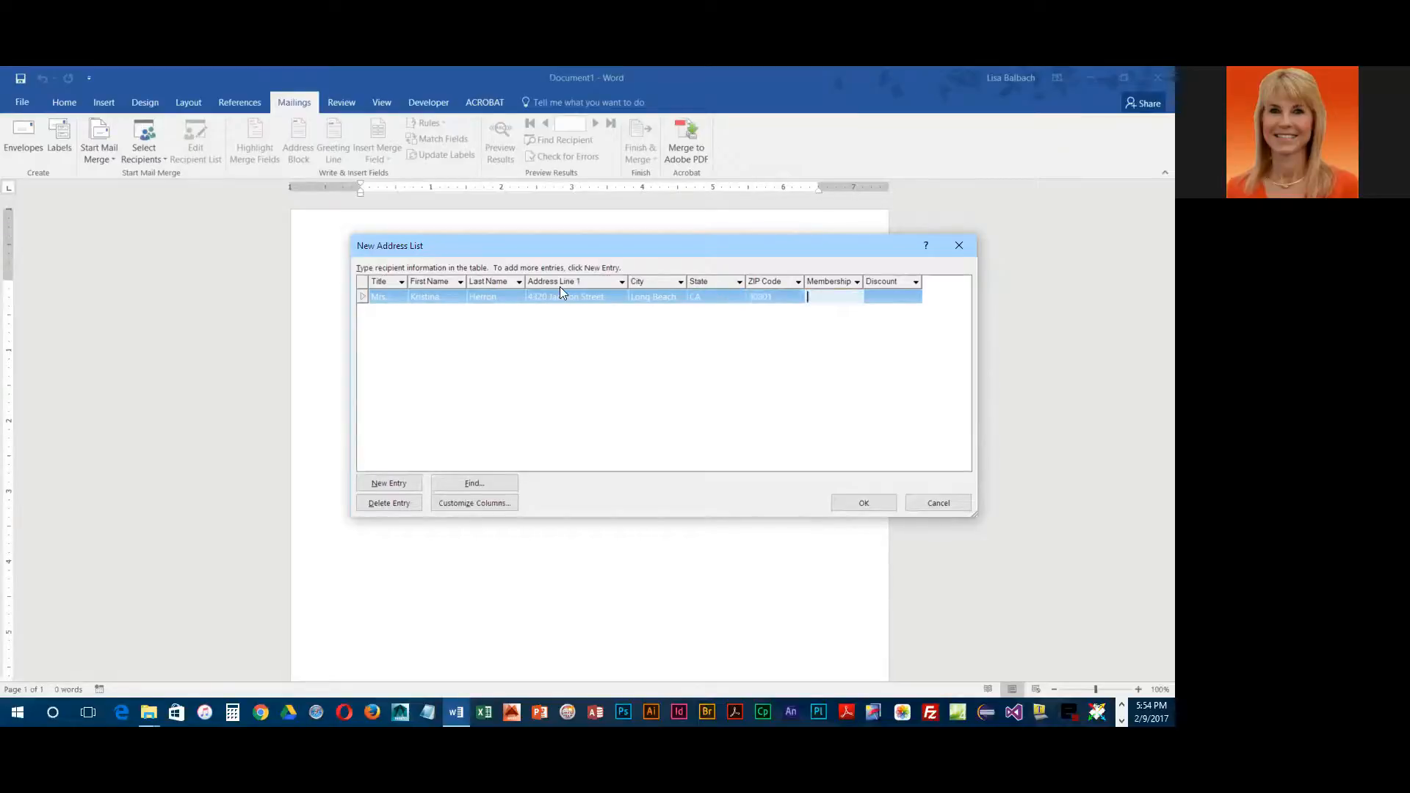
Step: Set the first recipient's Membership to Premiere Choice and Discount to 3 percent, and widen the Membership column to show its full text
text(Premiere Club)
key(Tab)
text(3 percent)
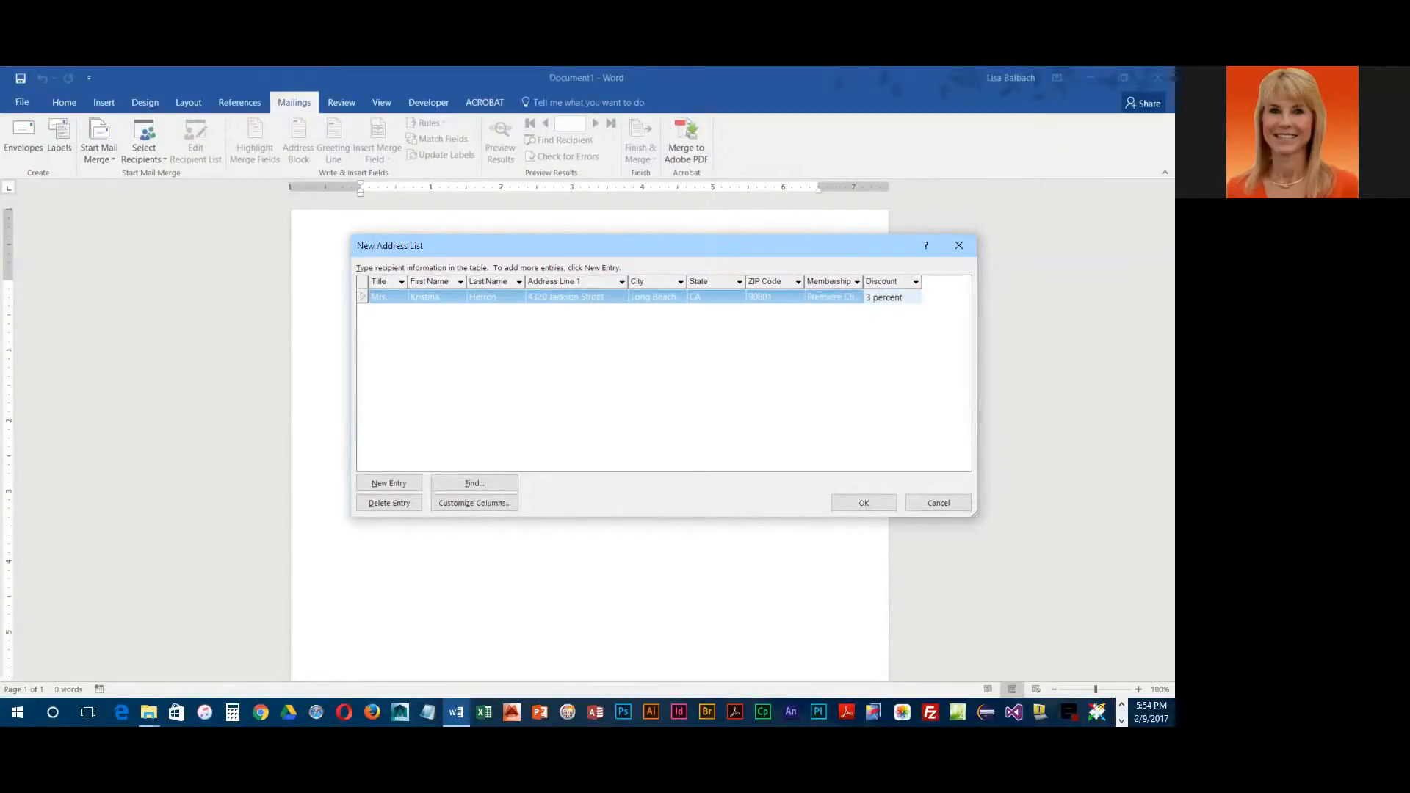
drag(863, 281, 892, 280)
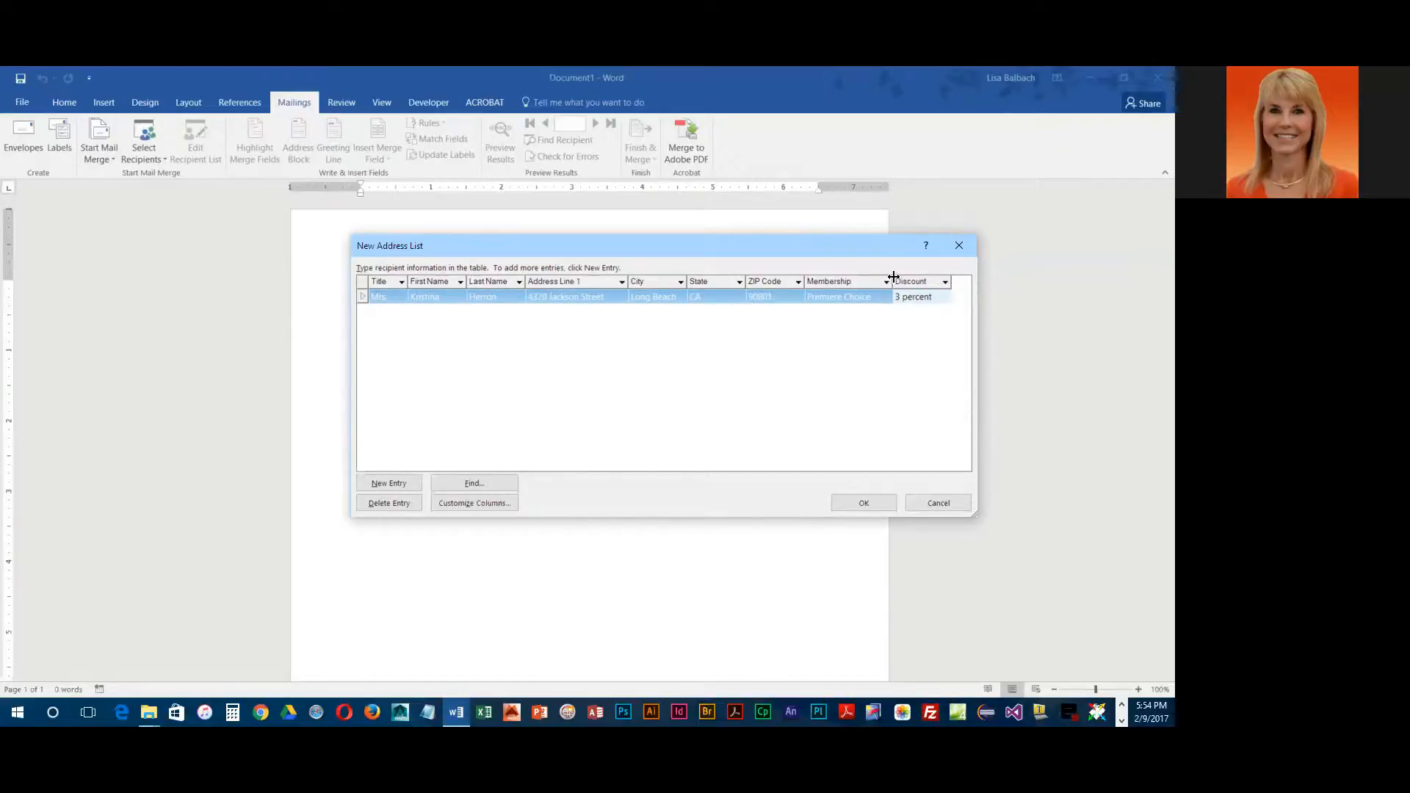
Step: Add a second recipient row and enter the title Ms., first name and last name
click(939, 299)
click(941, 298)
key(Tab)
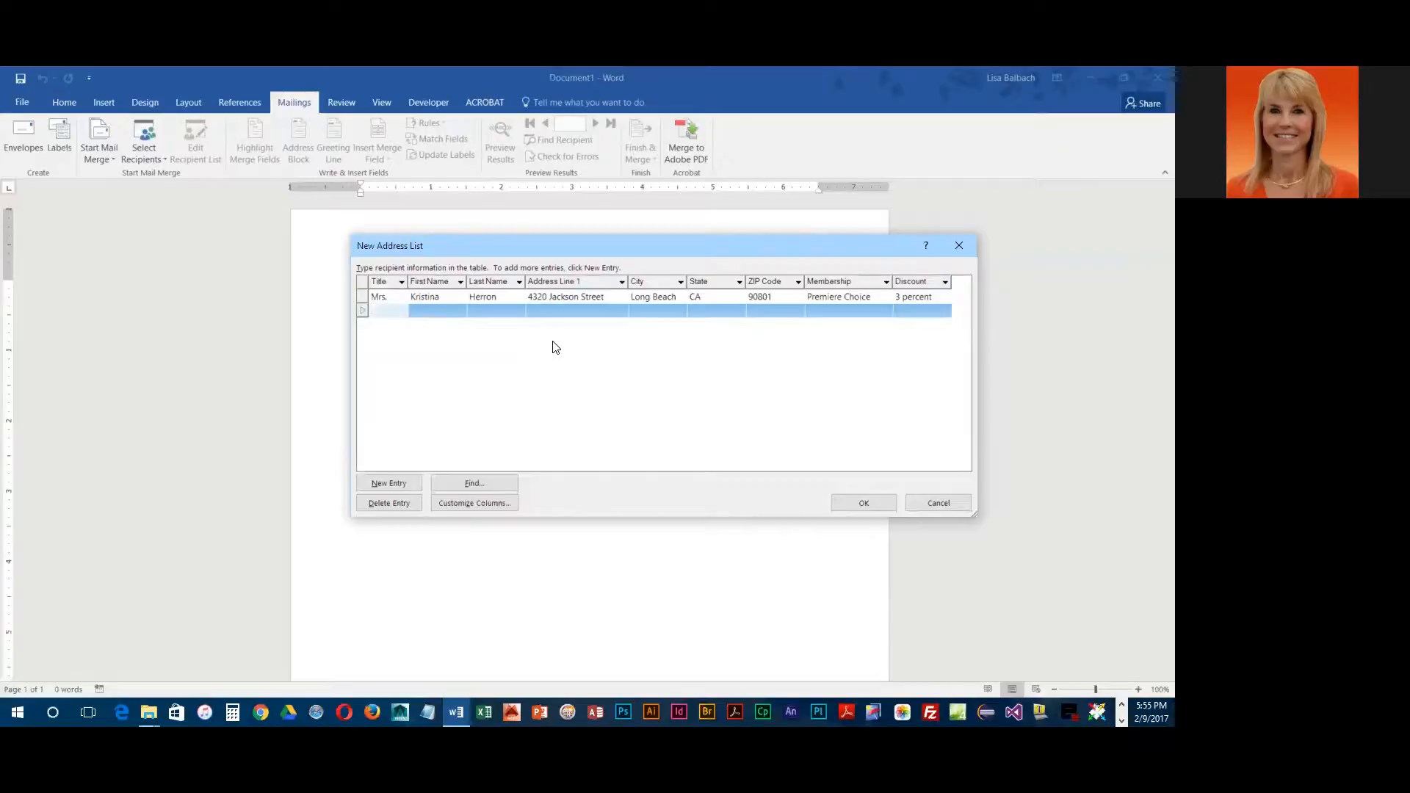
text(Ms. Cathy)
key(BackSpace)
key(BackSpace)
key(BackSpace)
key(BackSpace)
key(BackSpace)
key(BackSpace)
key(Tab)
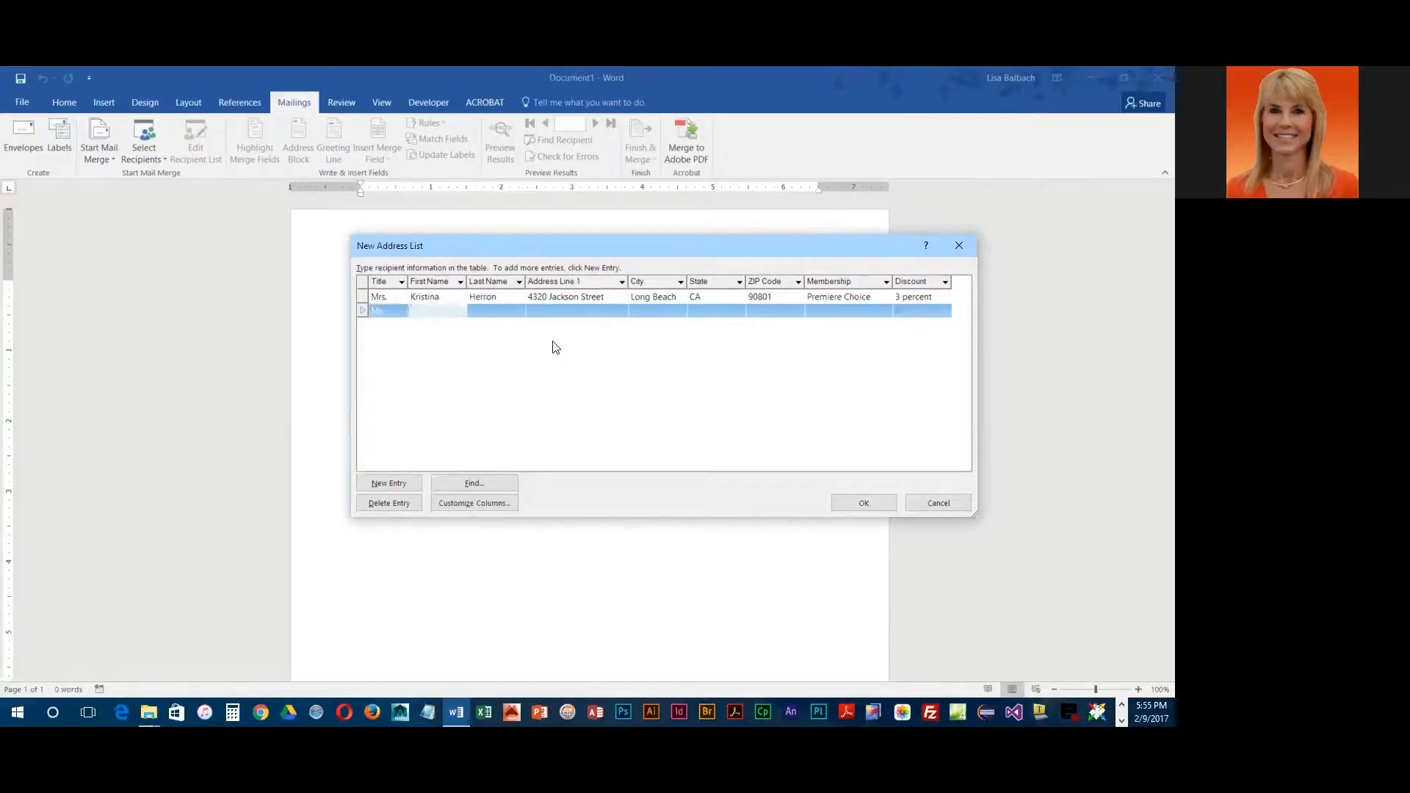
text(Cathy)
key(Tab)
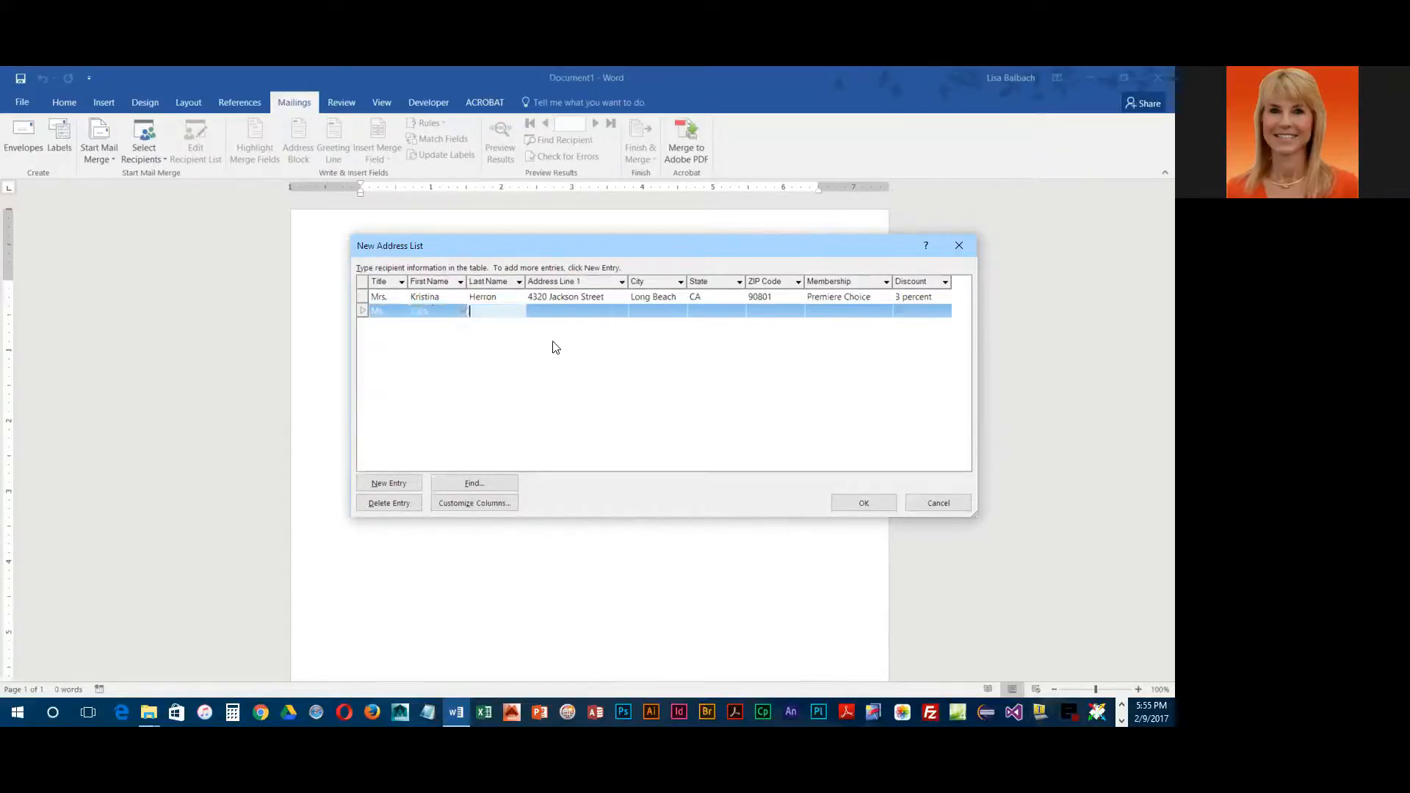
text(Washington)
key(Tab)
Step: Enter the second recipient's street address, city, state and ZIP code in the address list
text(3)
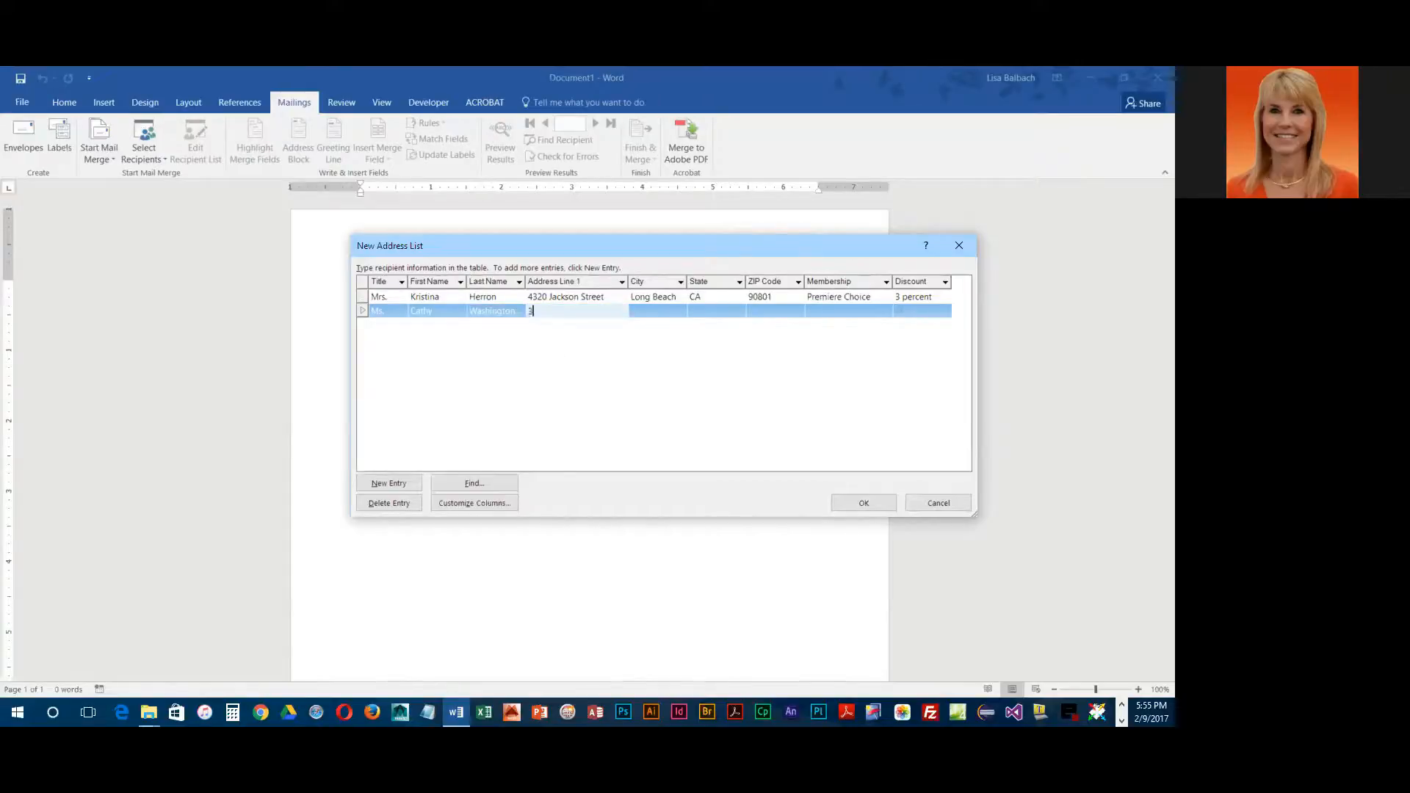
text(21 Wildwood Street)
key(Tab)
text(Torrance)
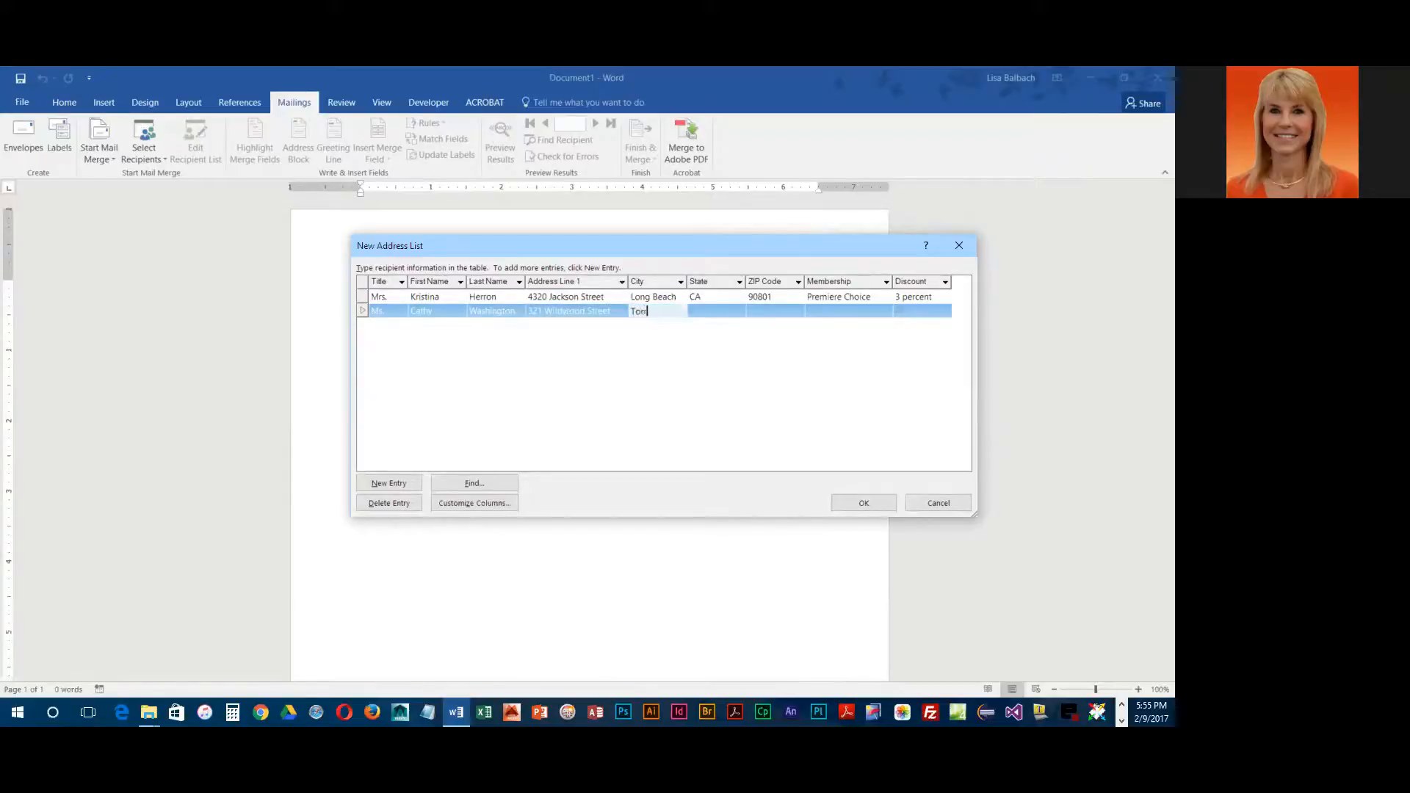
key(Tab)
text(CA)
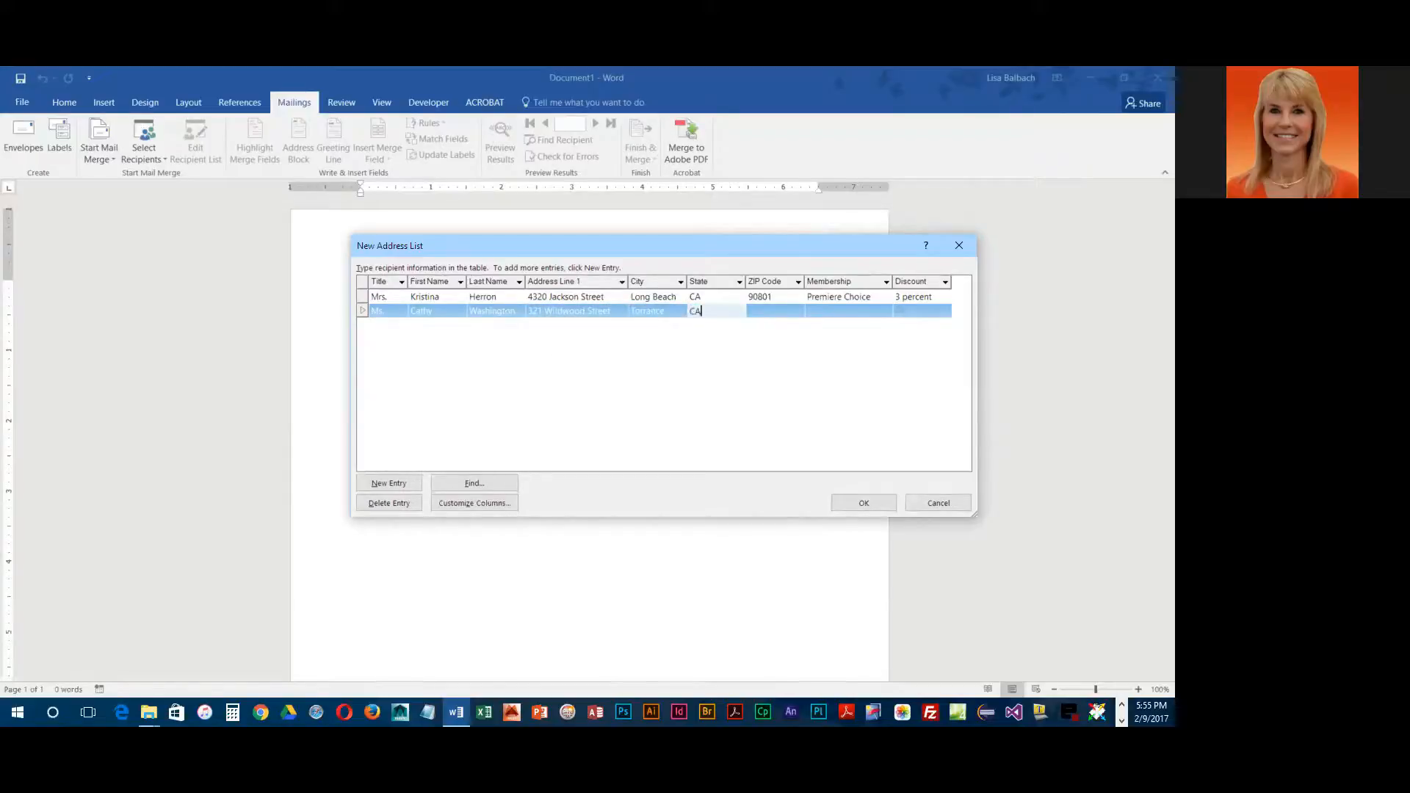
key(Tab)
text(90501)
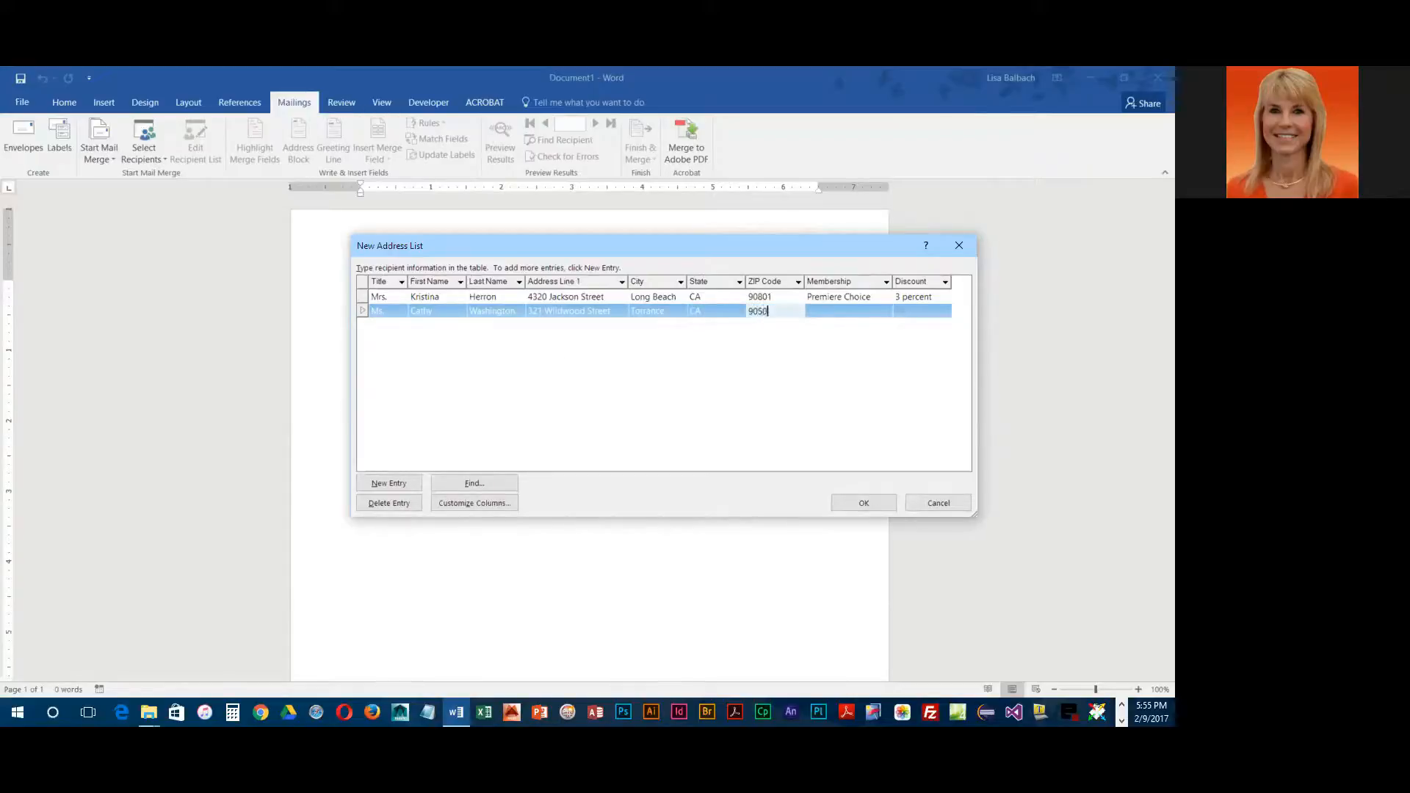
Step: Set the second recipient's Membership to Ultimate Choice and Discount to 5 percent, and start another entry
key(Tab)
text(Ultimat)
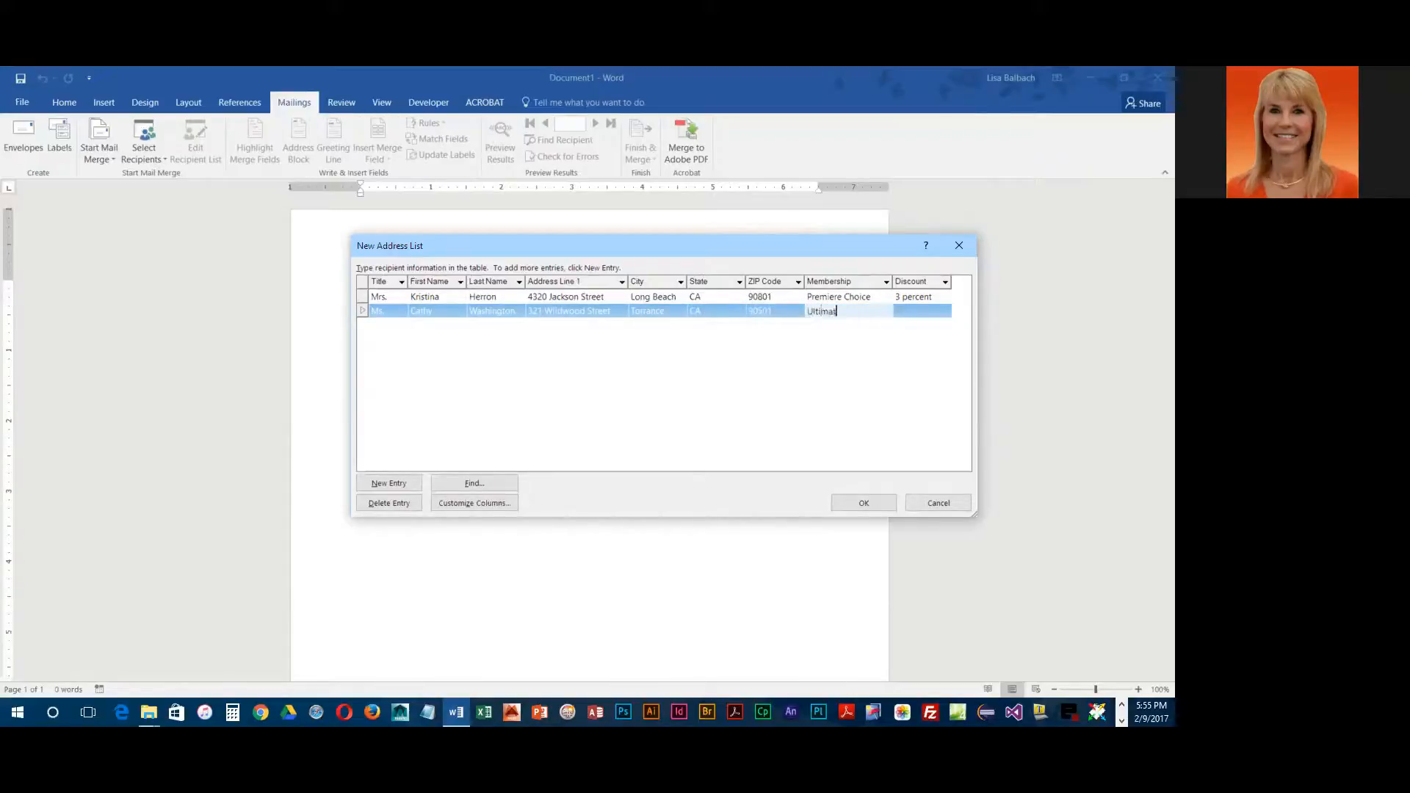
text(e Choice)
key(Tab)
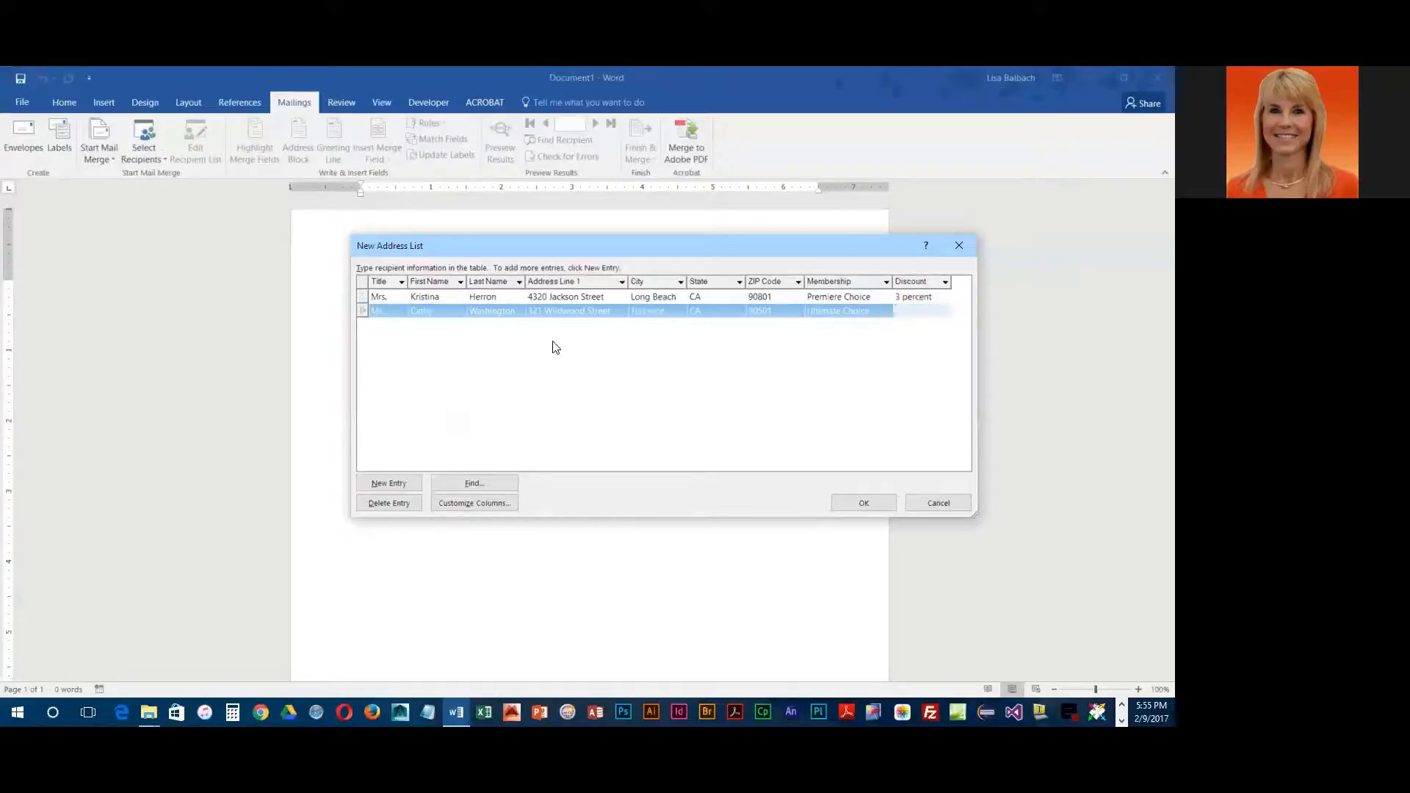
text(5 percent)
key(Tab)
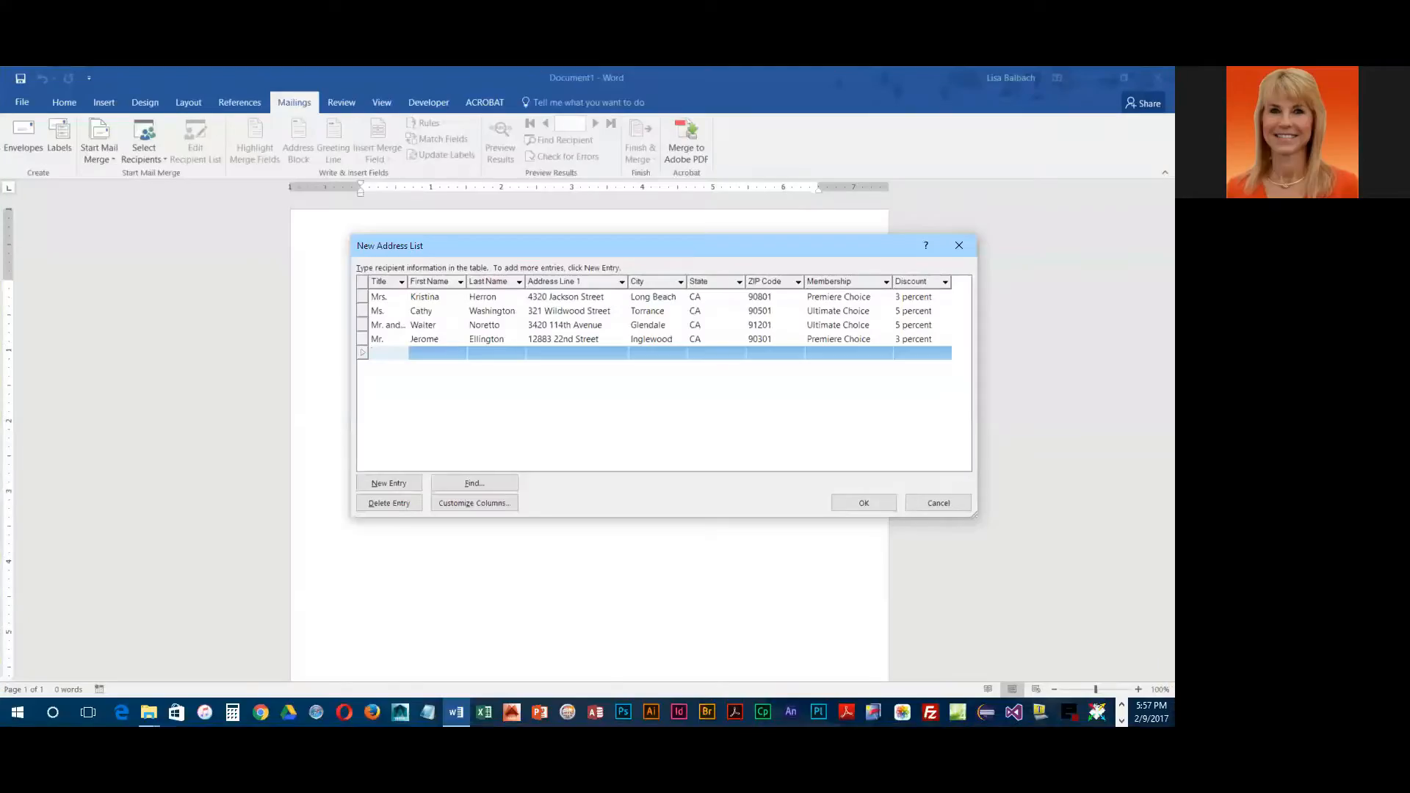
Step: Fit the Title column's width to its longest entry and accept the address list for saving
double_click(411, 277)
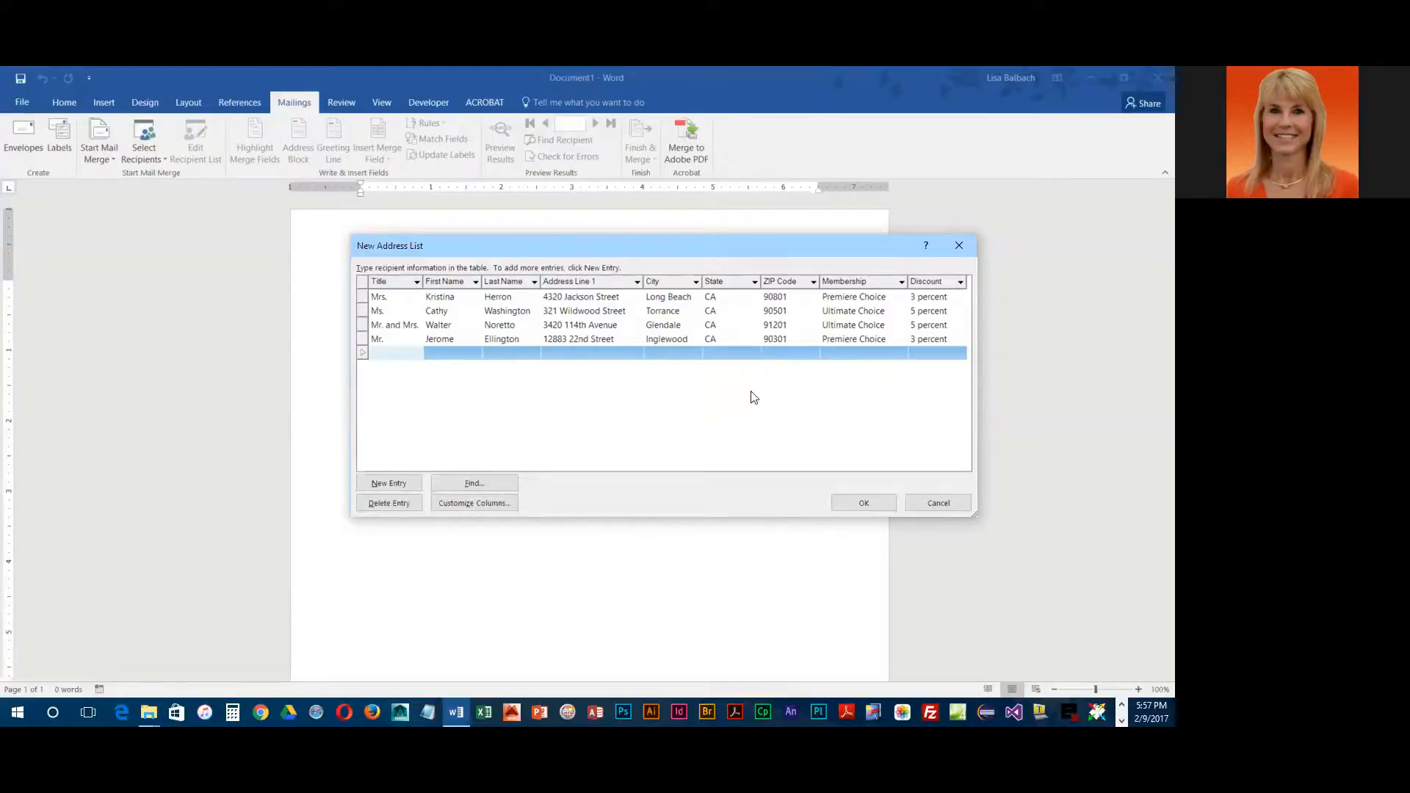
click(864, 503)
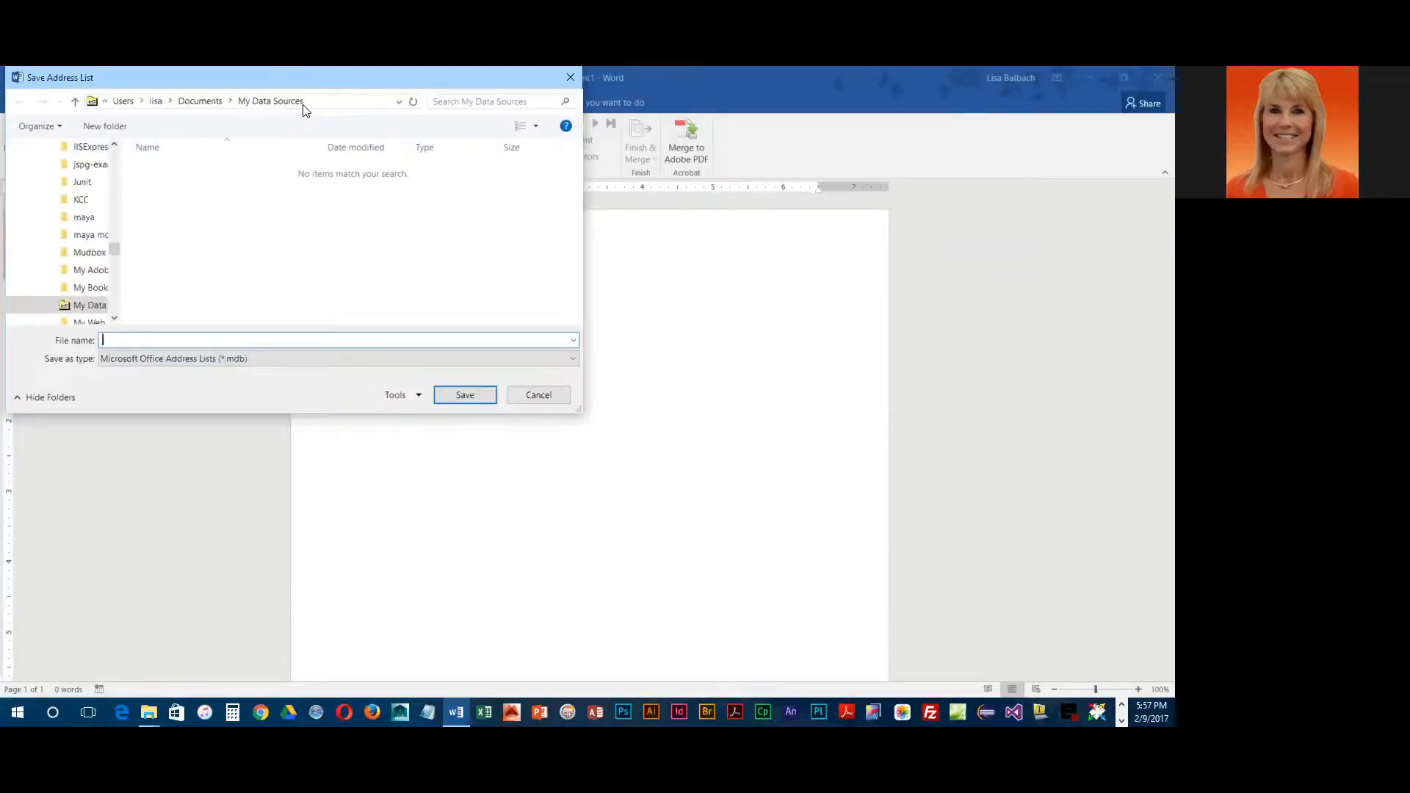
Step: Choose the WordS4 folder under OneDrive, Documents, CIT100 as the save location for the address list
drag(278, 79, 564, 204)
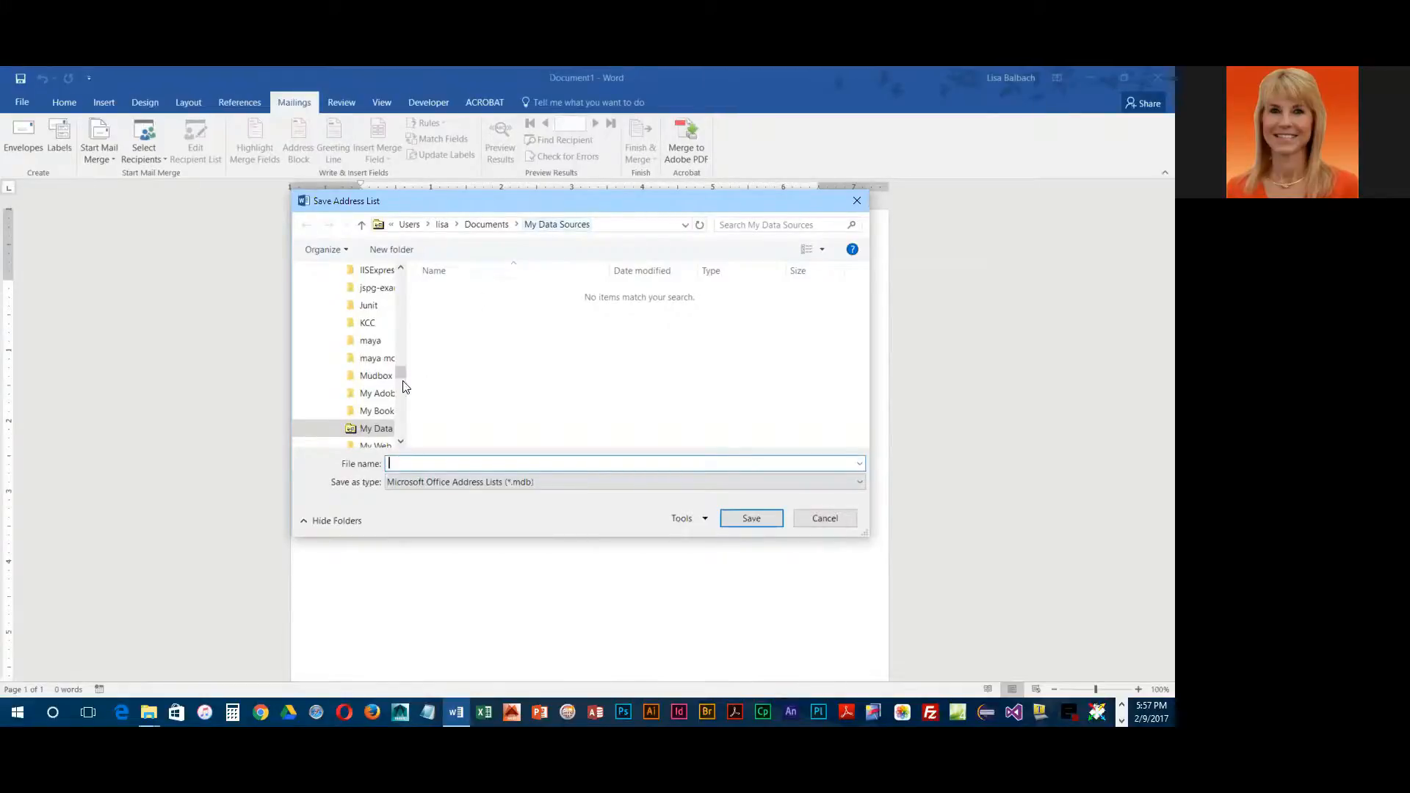
mouse_move(405, 380)
mouse_down()
mouse_move(446, 381)
mouse_move(445, 319)
mouse_up()
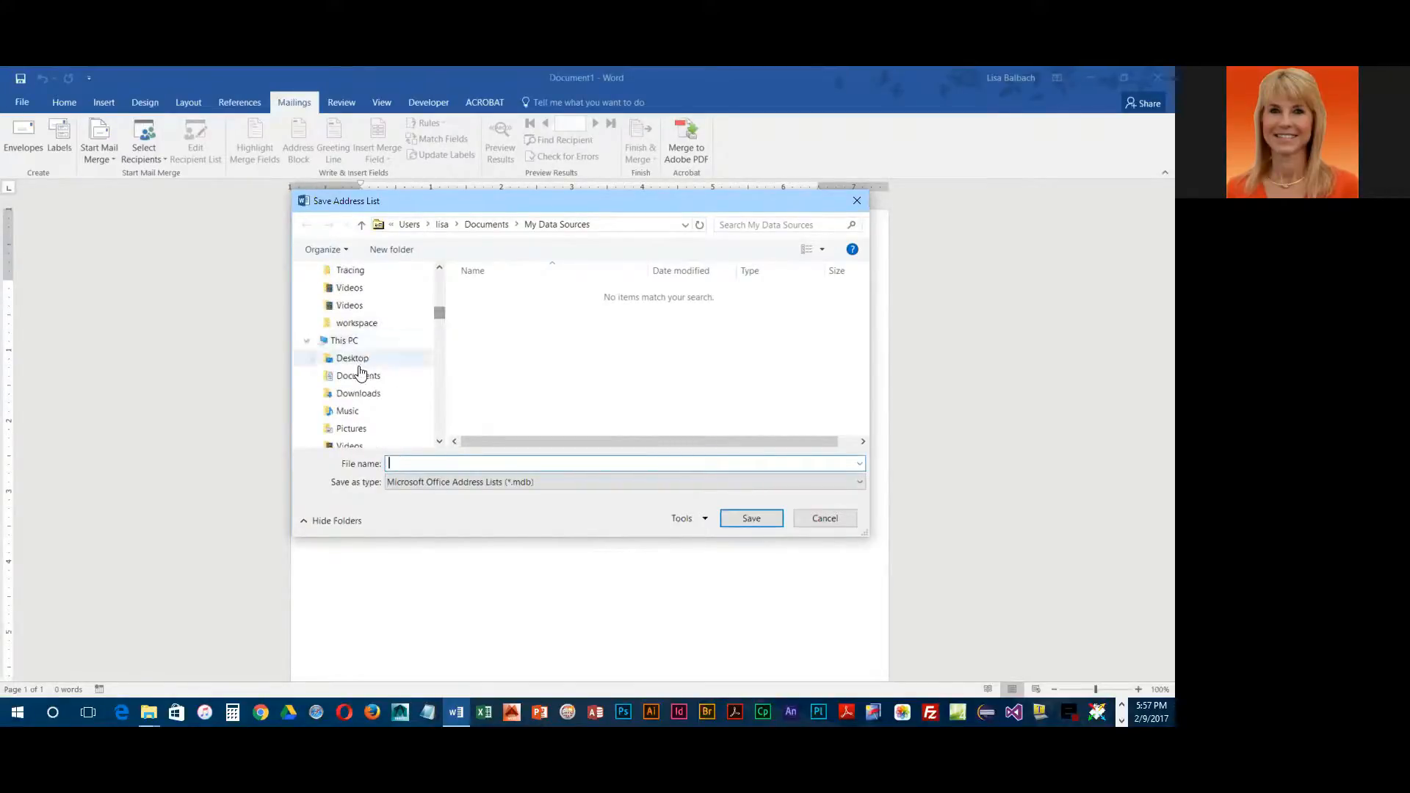
scroll(367, 364, up, 1)
scroll(368, 358, up, 4)
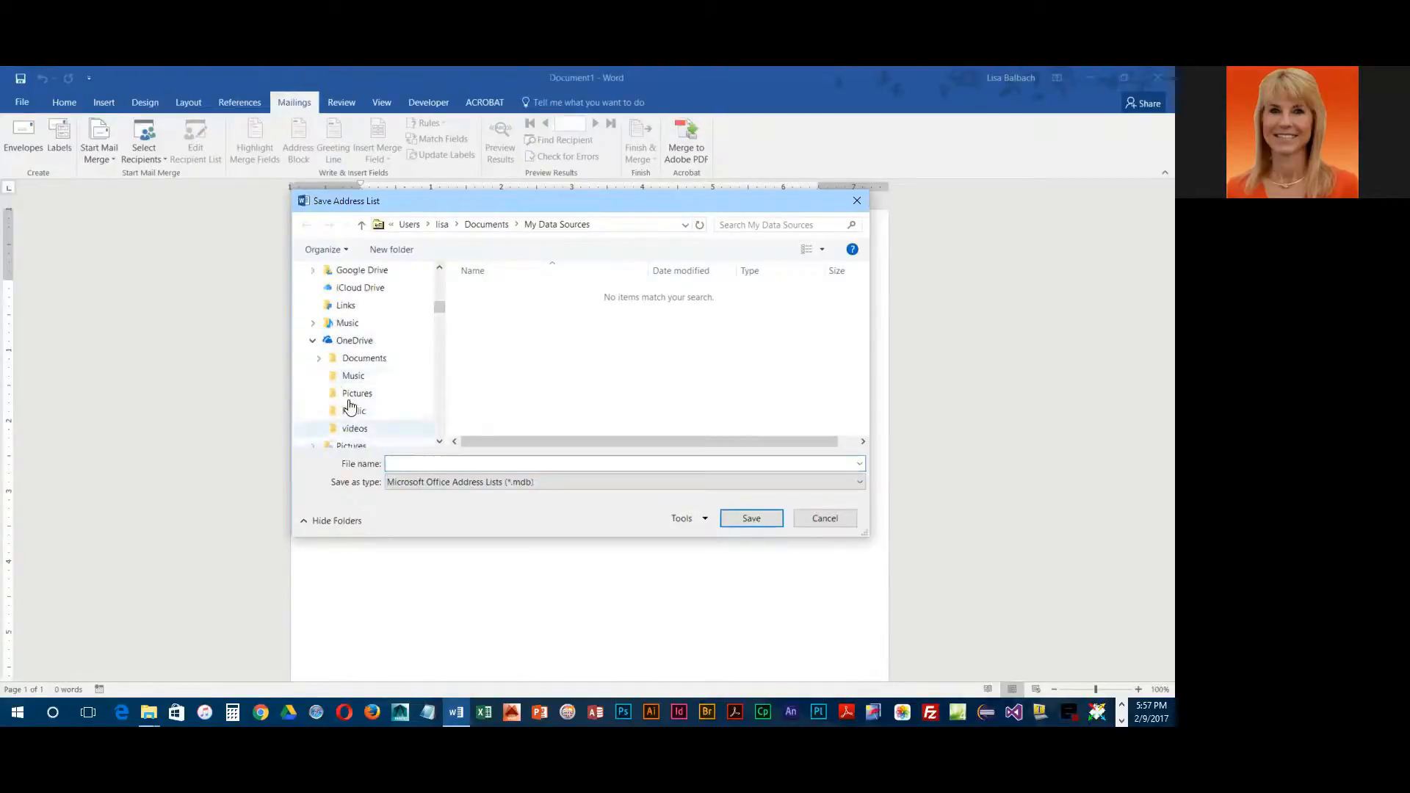
click(319, 358)
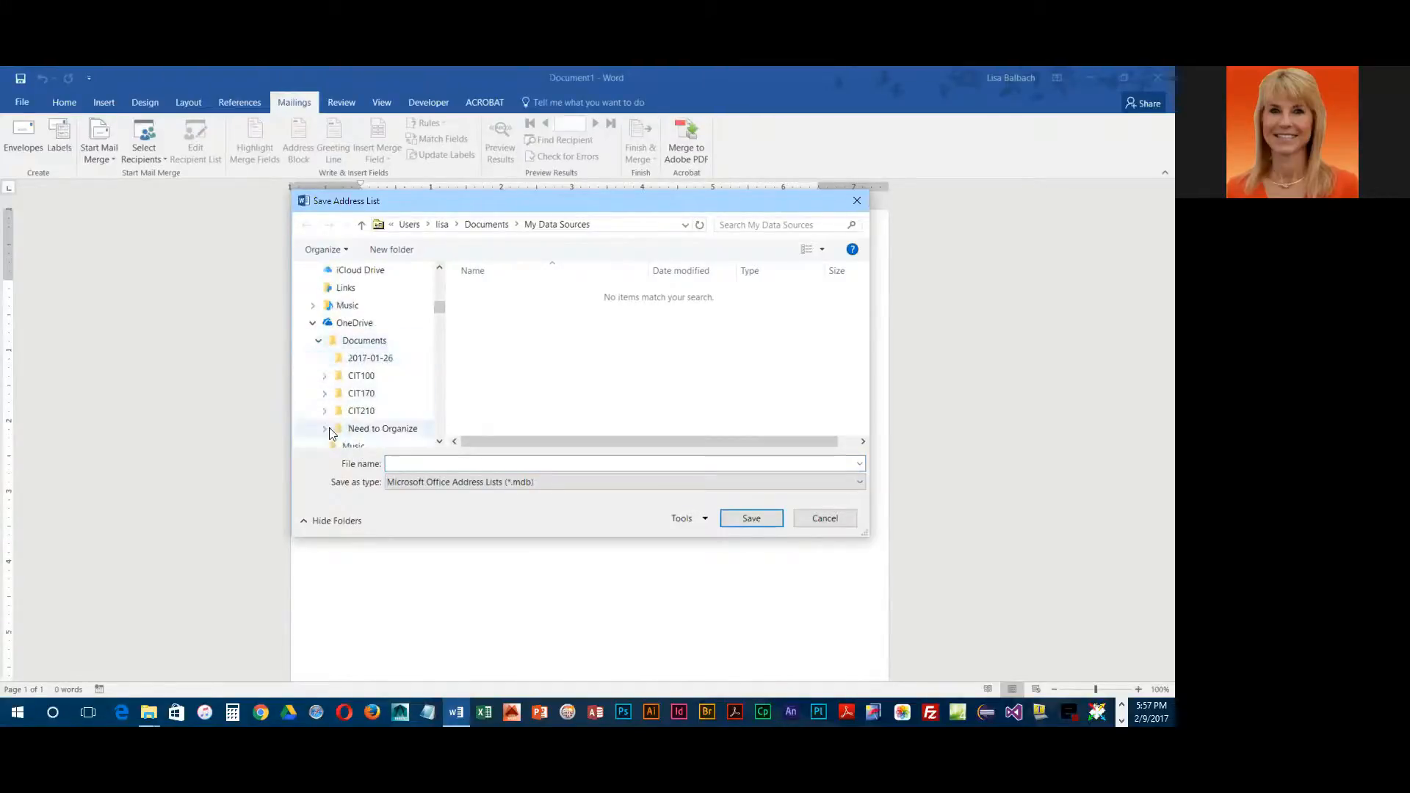
click(324, 377)
scroll(324, 383, down, 4)
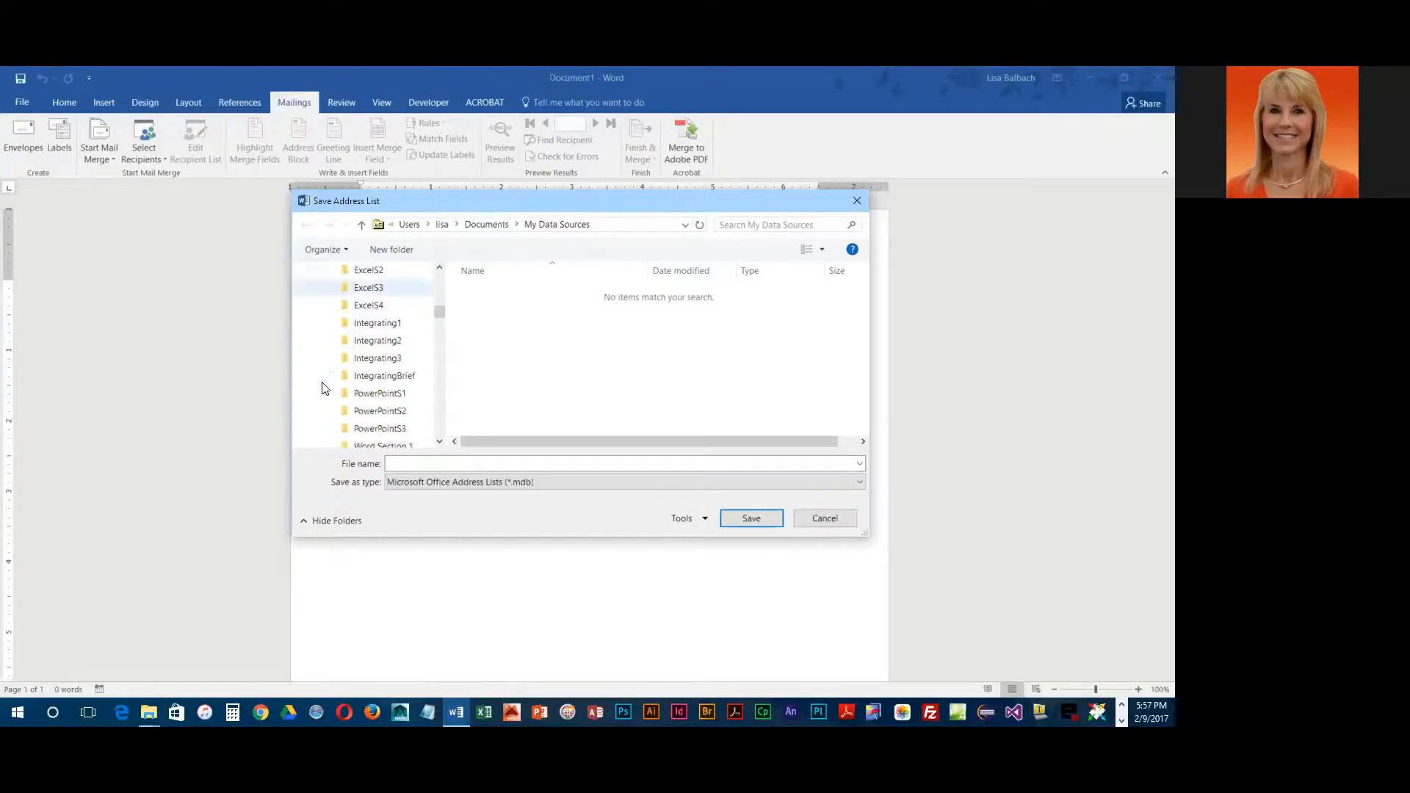
scroll(324, 388, down, 1)
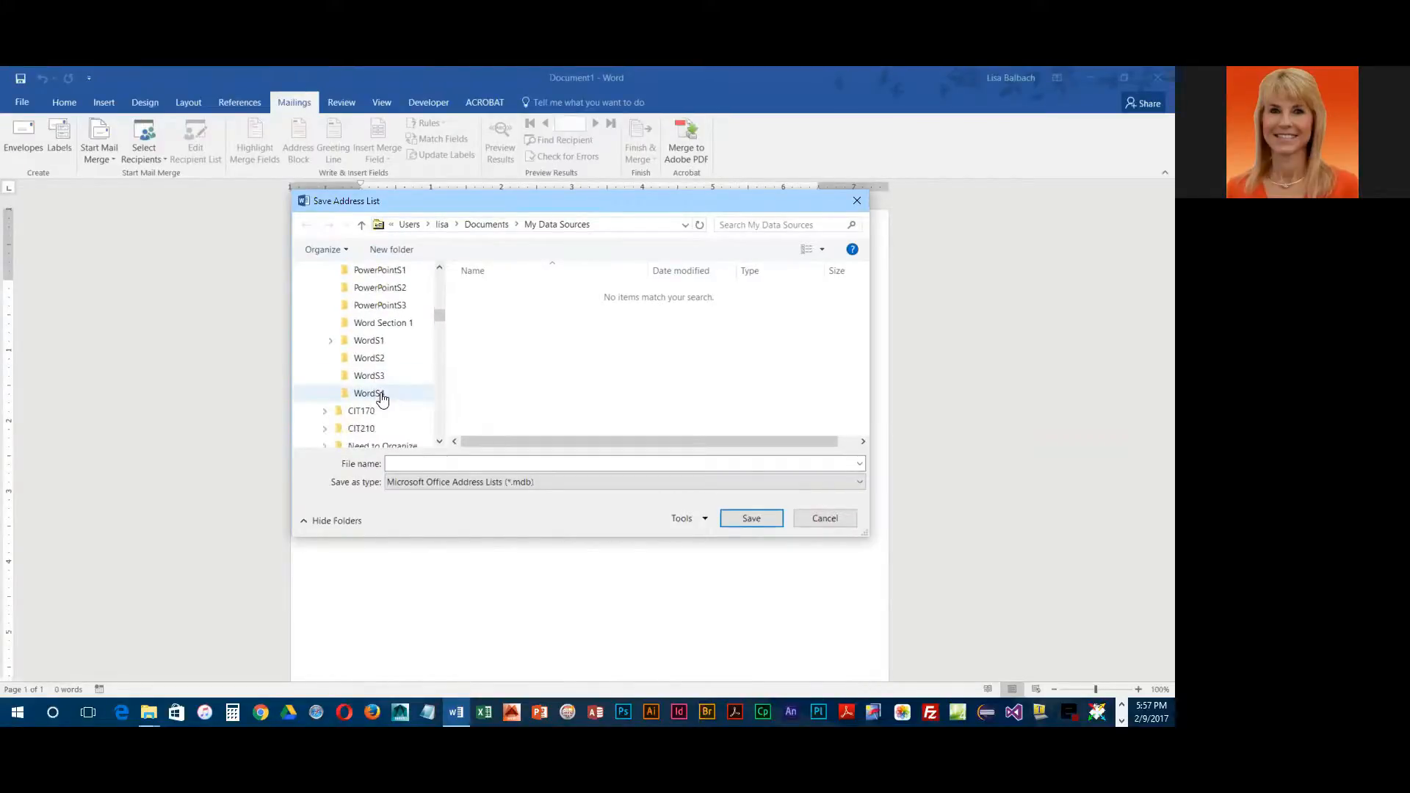
click(380, 394)
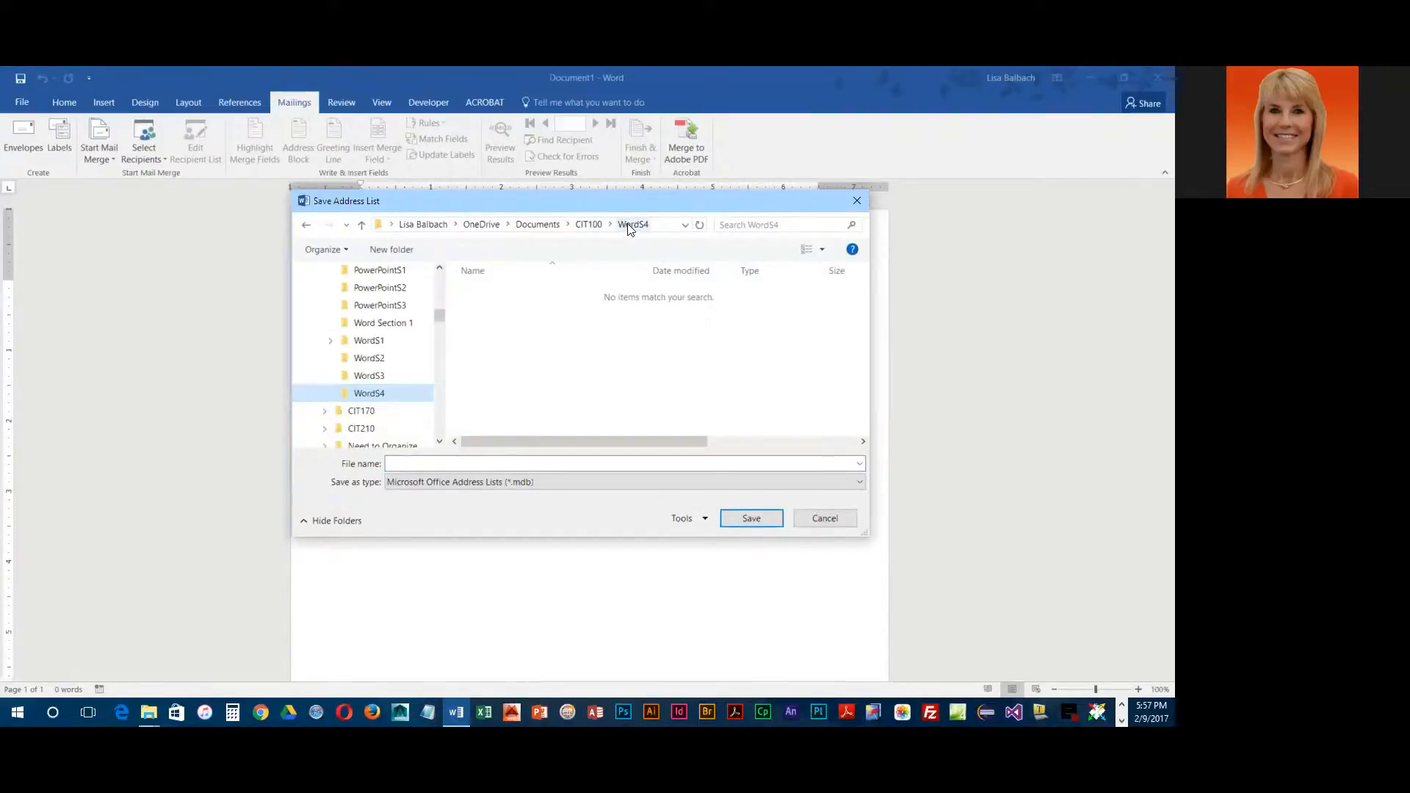
Step: Name the address list 4-FCTDataSource and save it
click(419, 464)
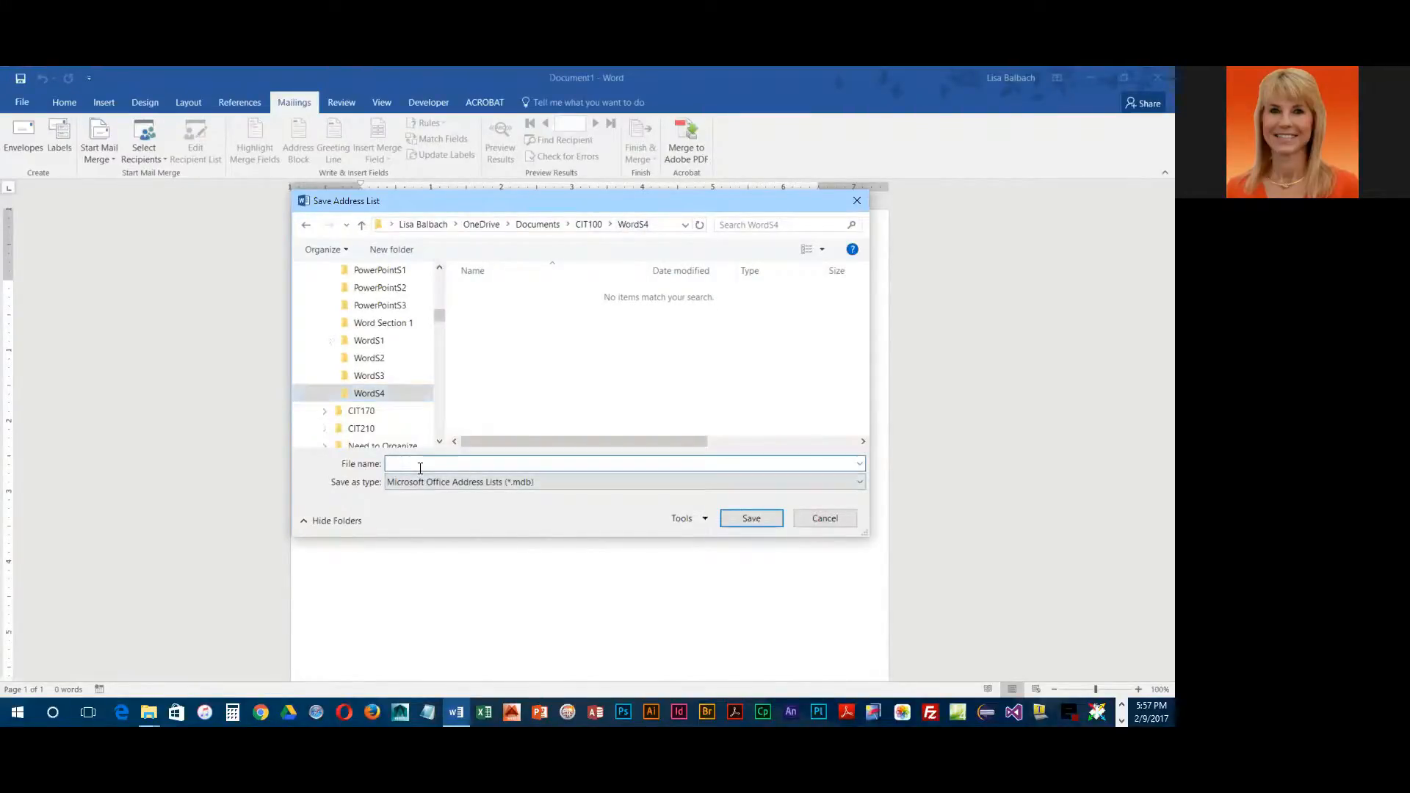
text(4)
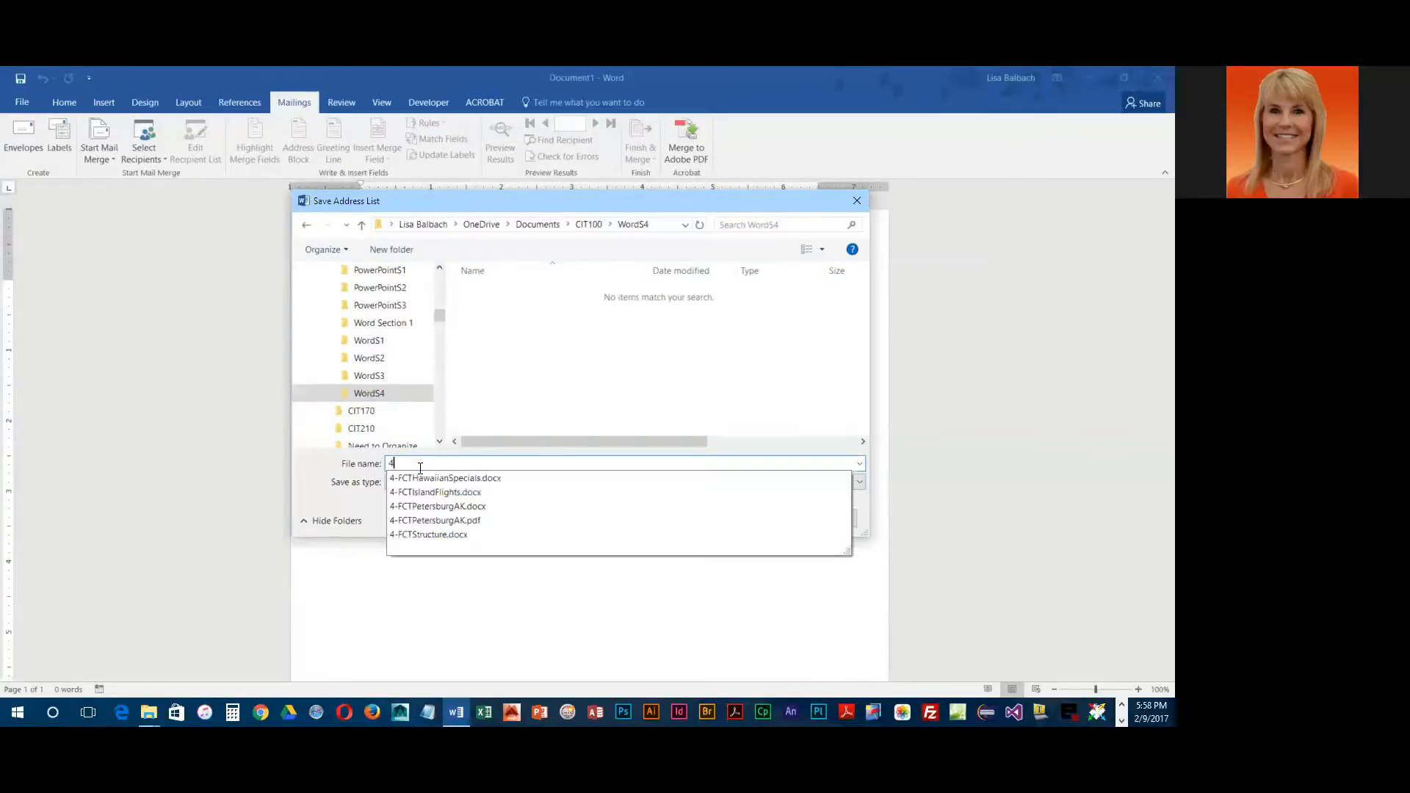
text(-FCTDataSource)
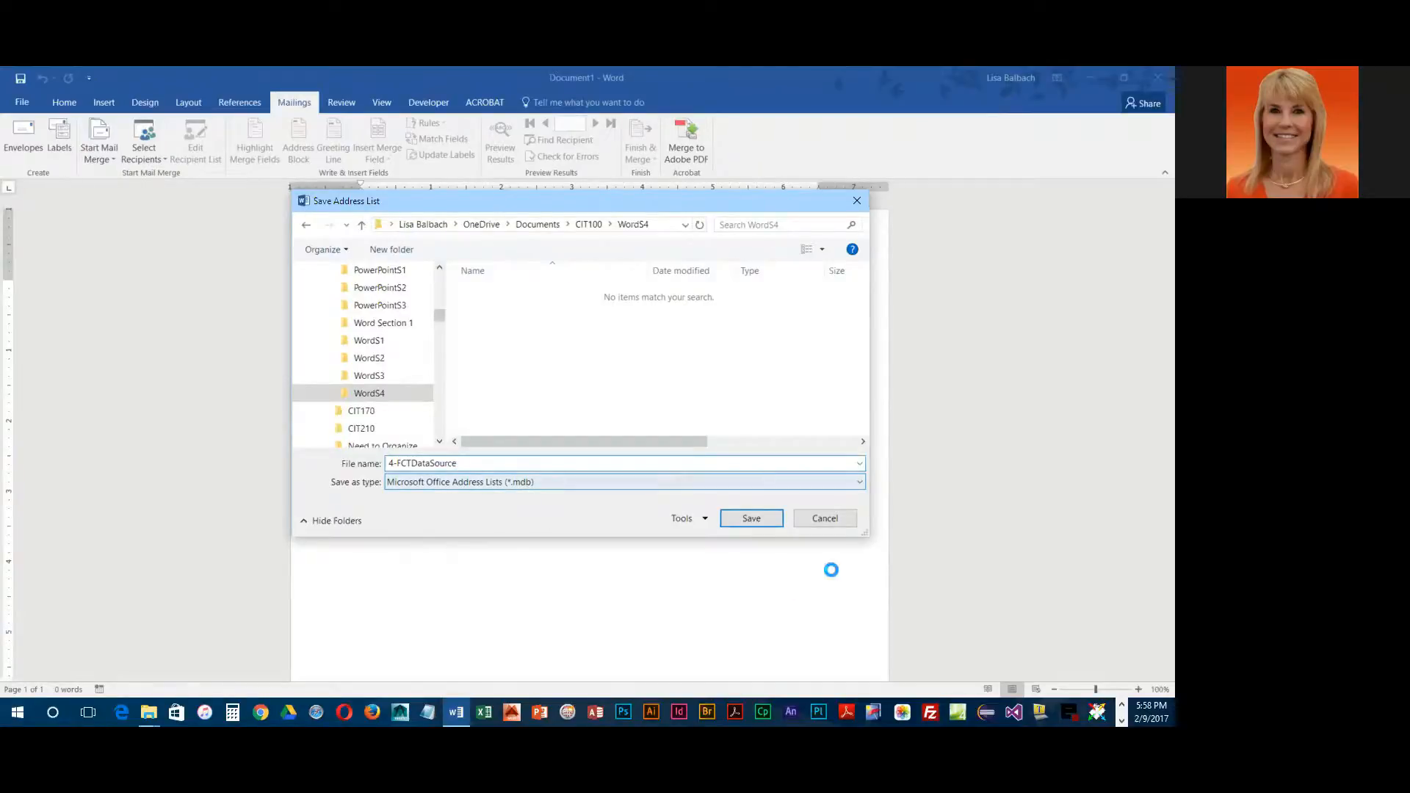
click(760, 518)
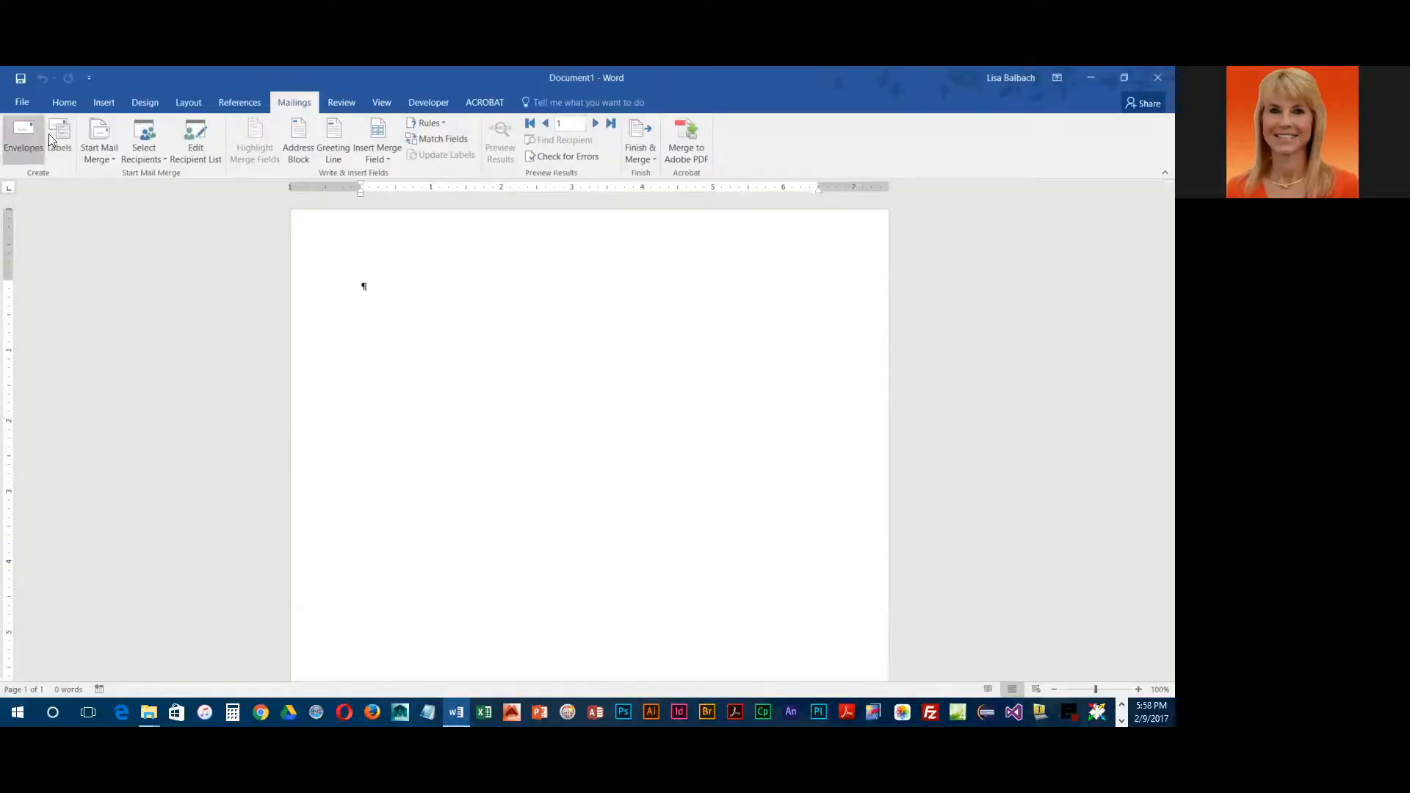
Step: Open FCTCruiseLtr.docx from the CIT100 WordS4 folder in OneDrive Documents and enable editing
click(23, 100)
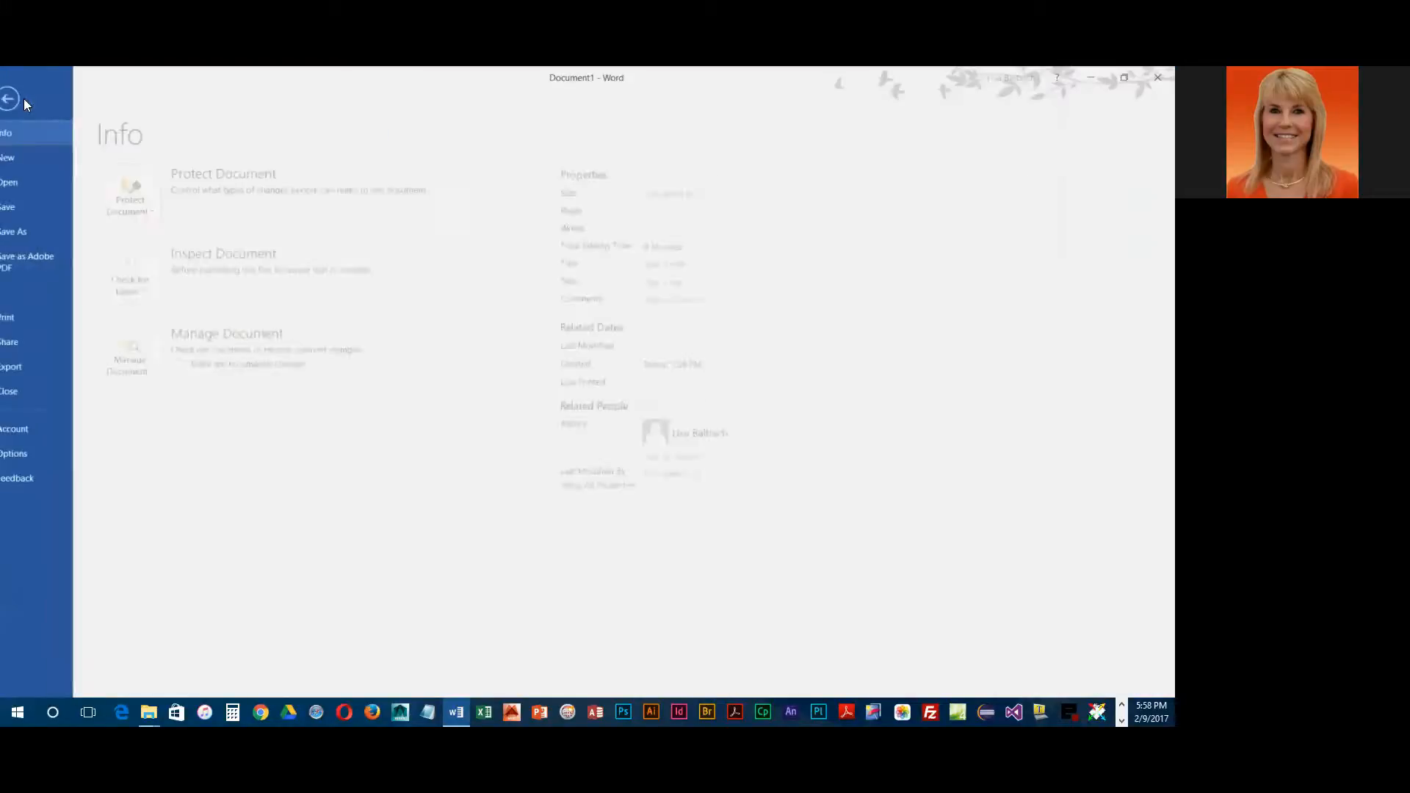
click(24, 183)
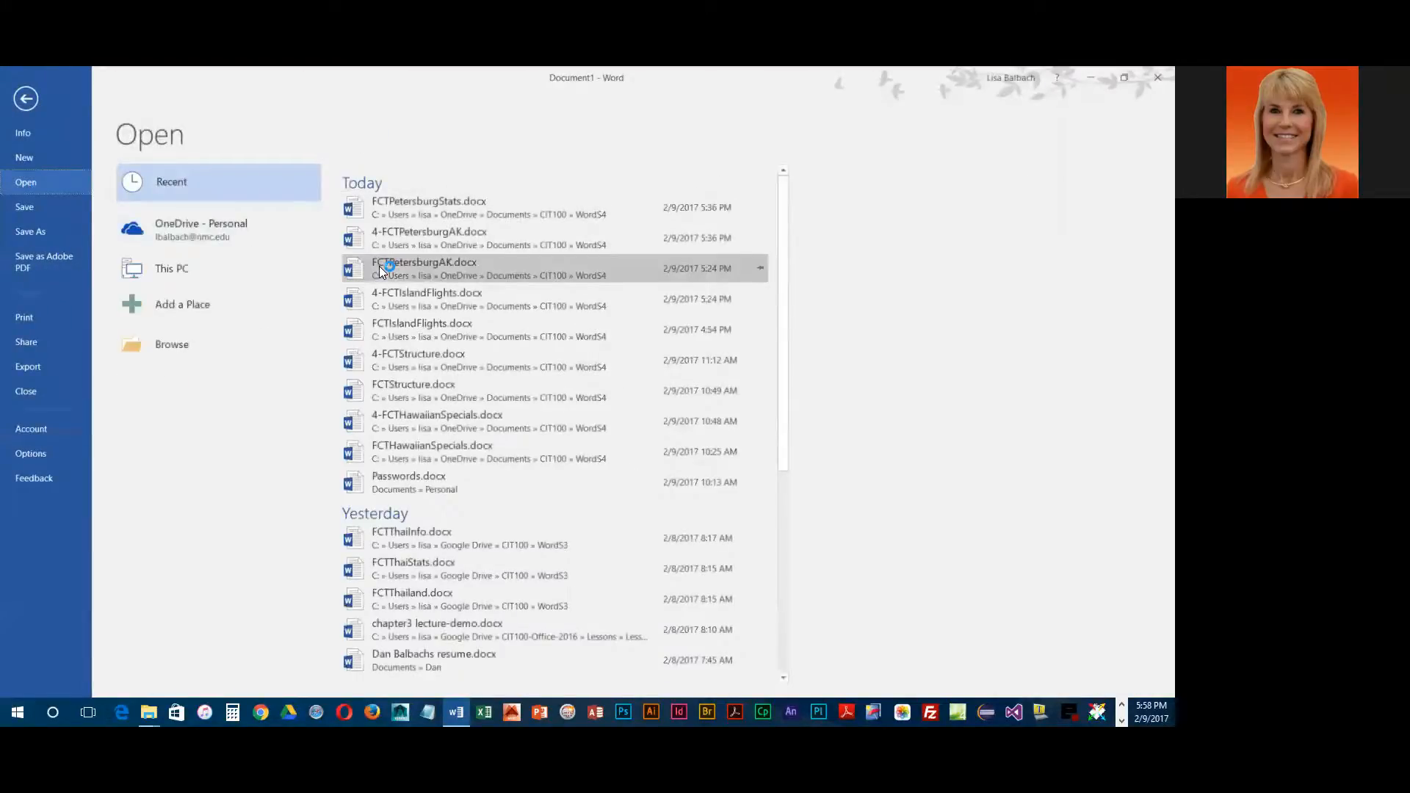
click(167, 342)
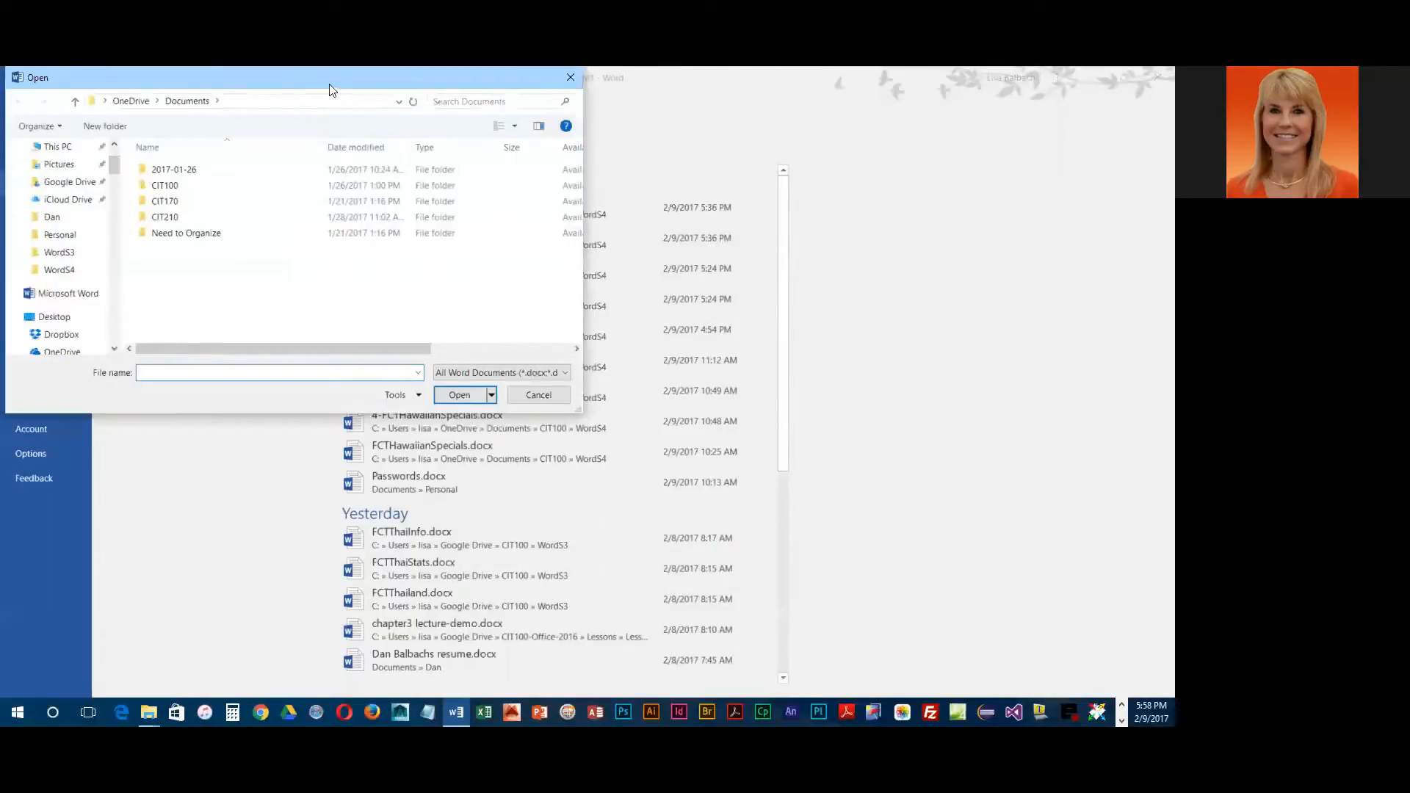
drag(344, 80, 595, 125)
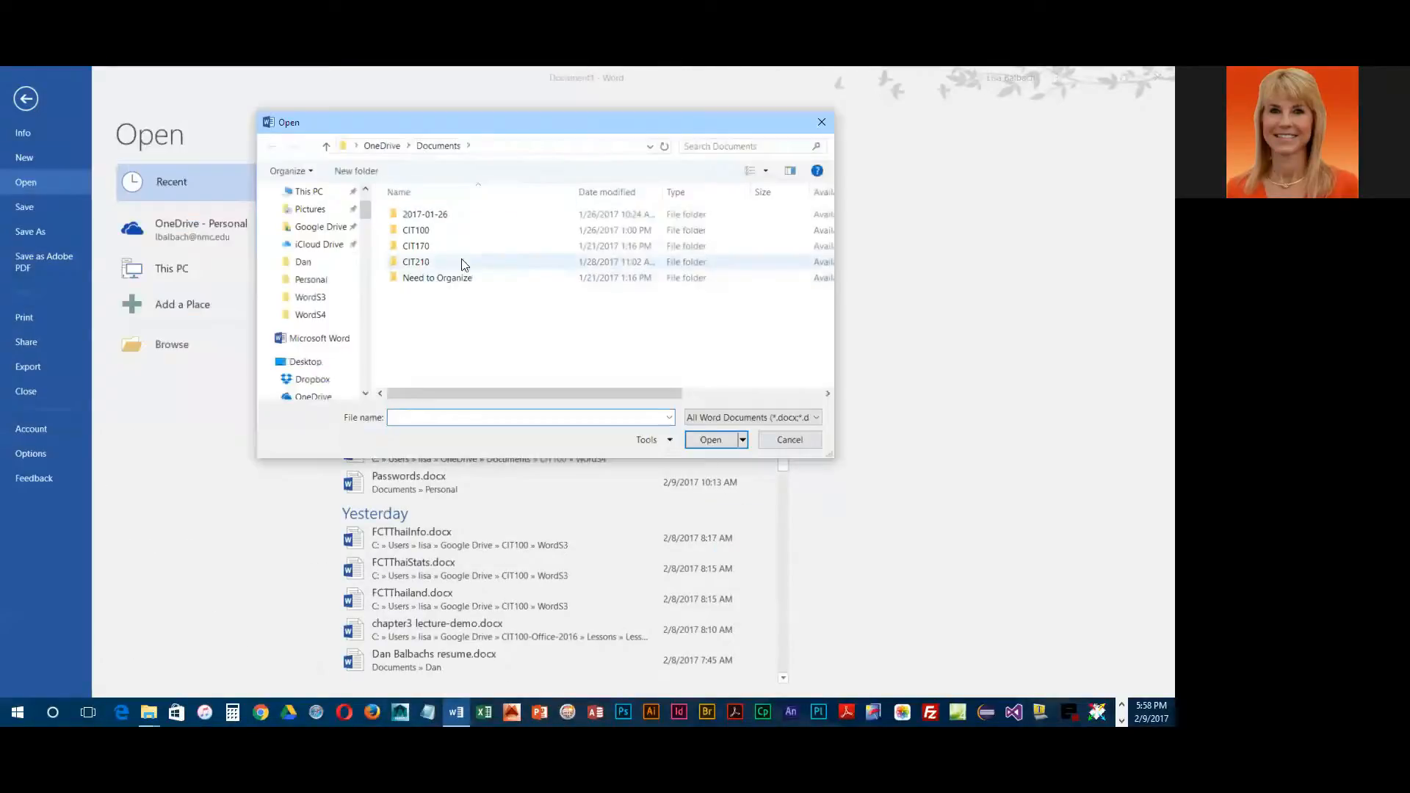
double_click(418, 231)
scroll(438, 279, down, 5)
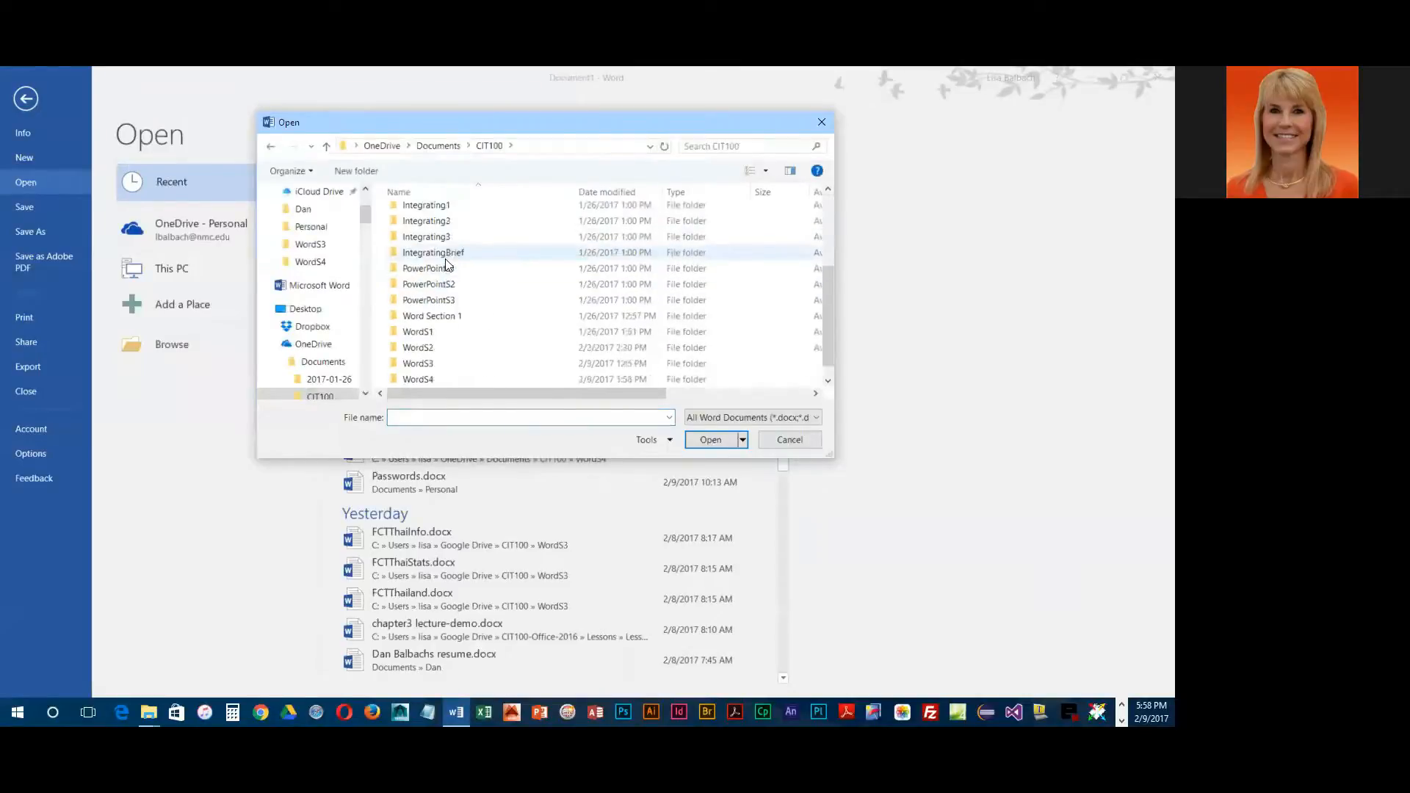
double_click(482, 358)
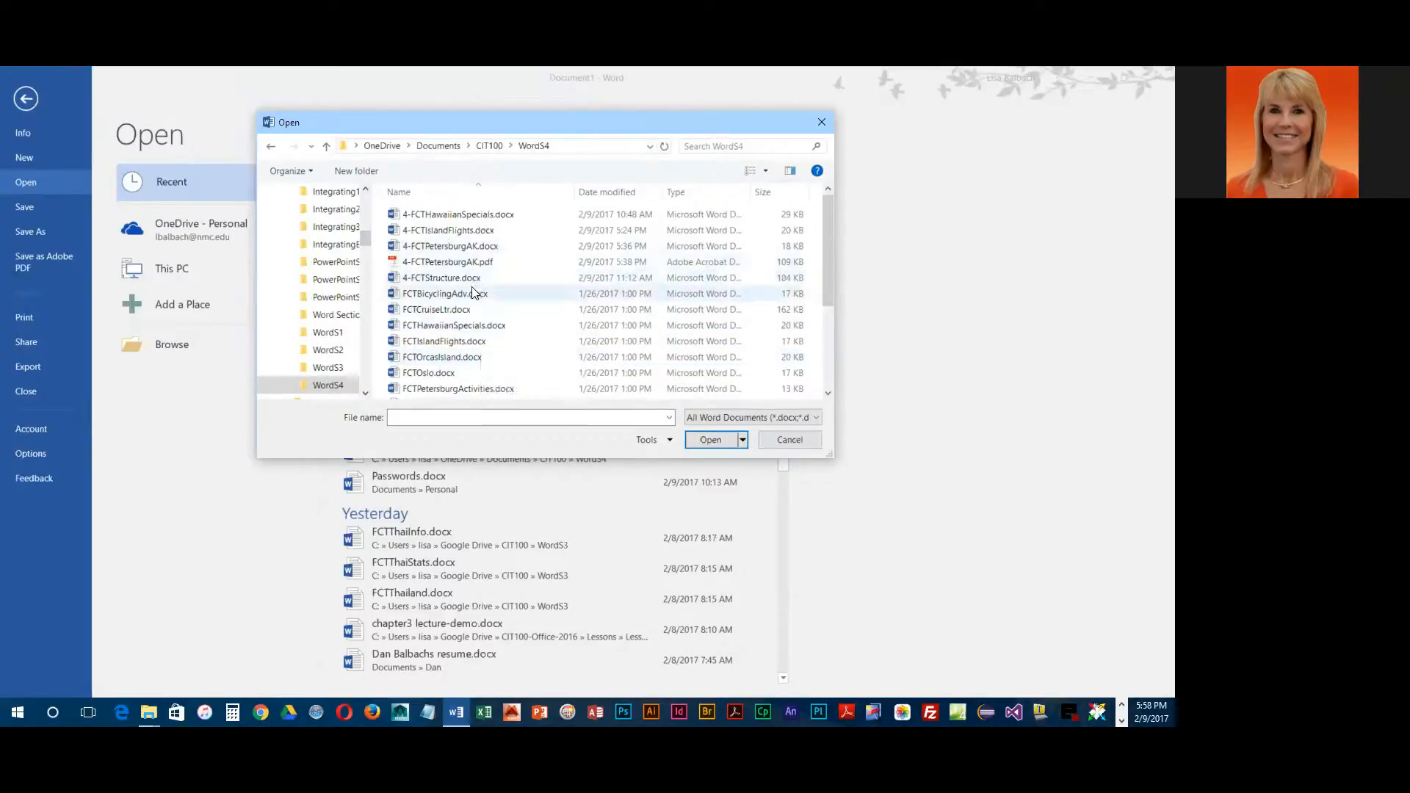
click(464, 311)
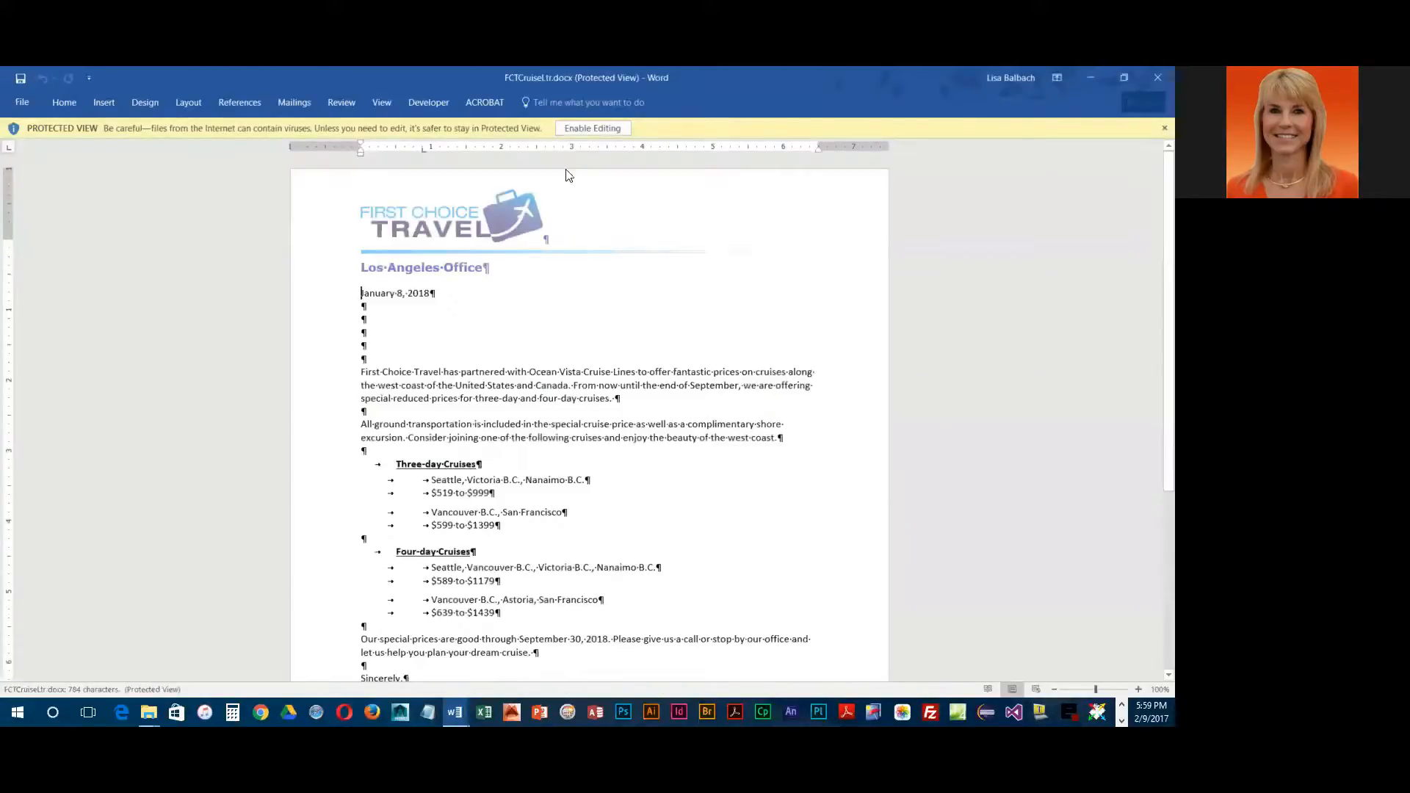
click(601, 128)
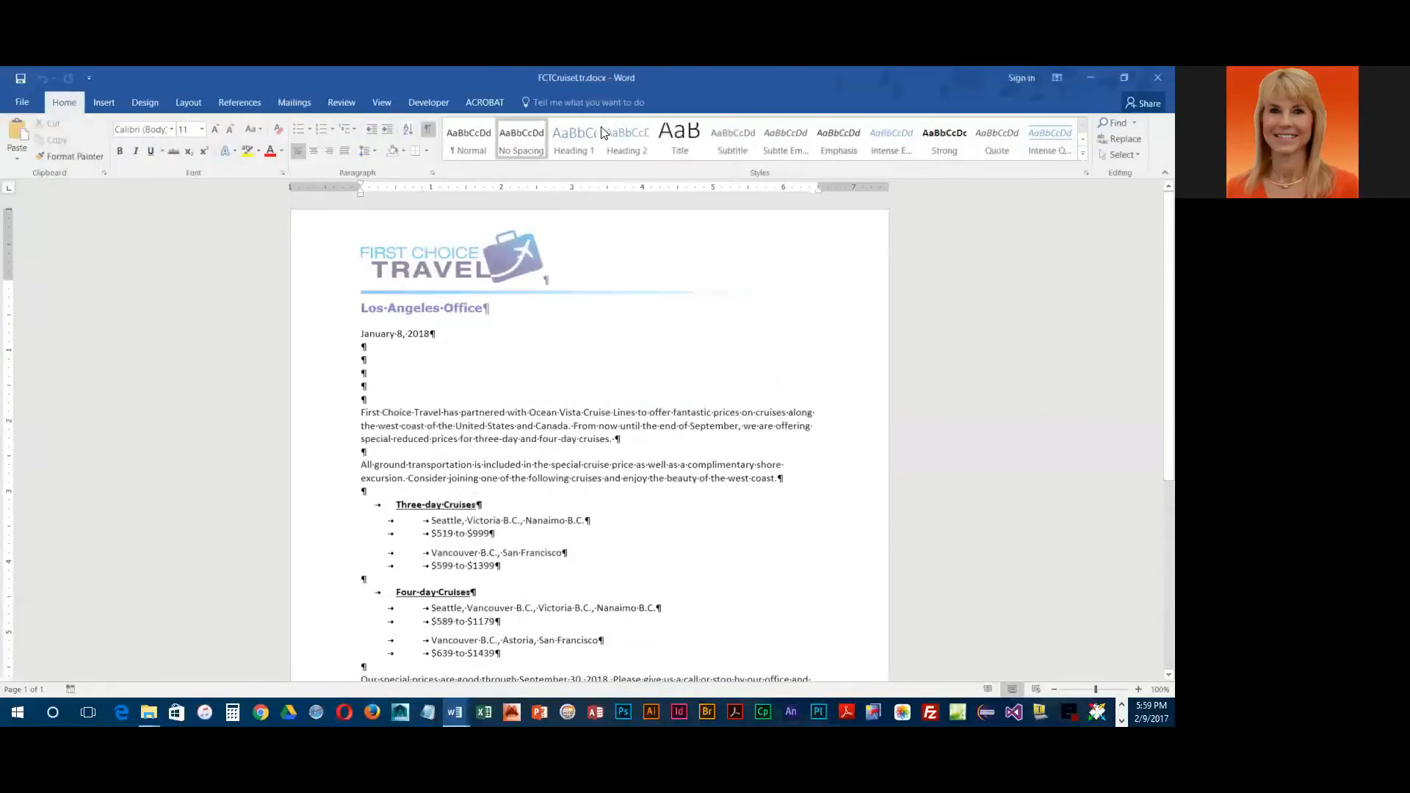
Step: Save a copy of the letter as 4-FCTCruiseLtrMainDoc in the same WordS4 folder
click(27, 102)
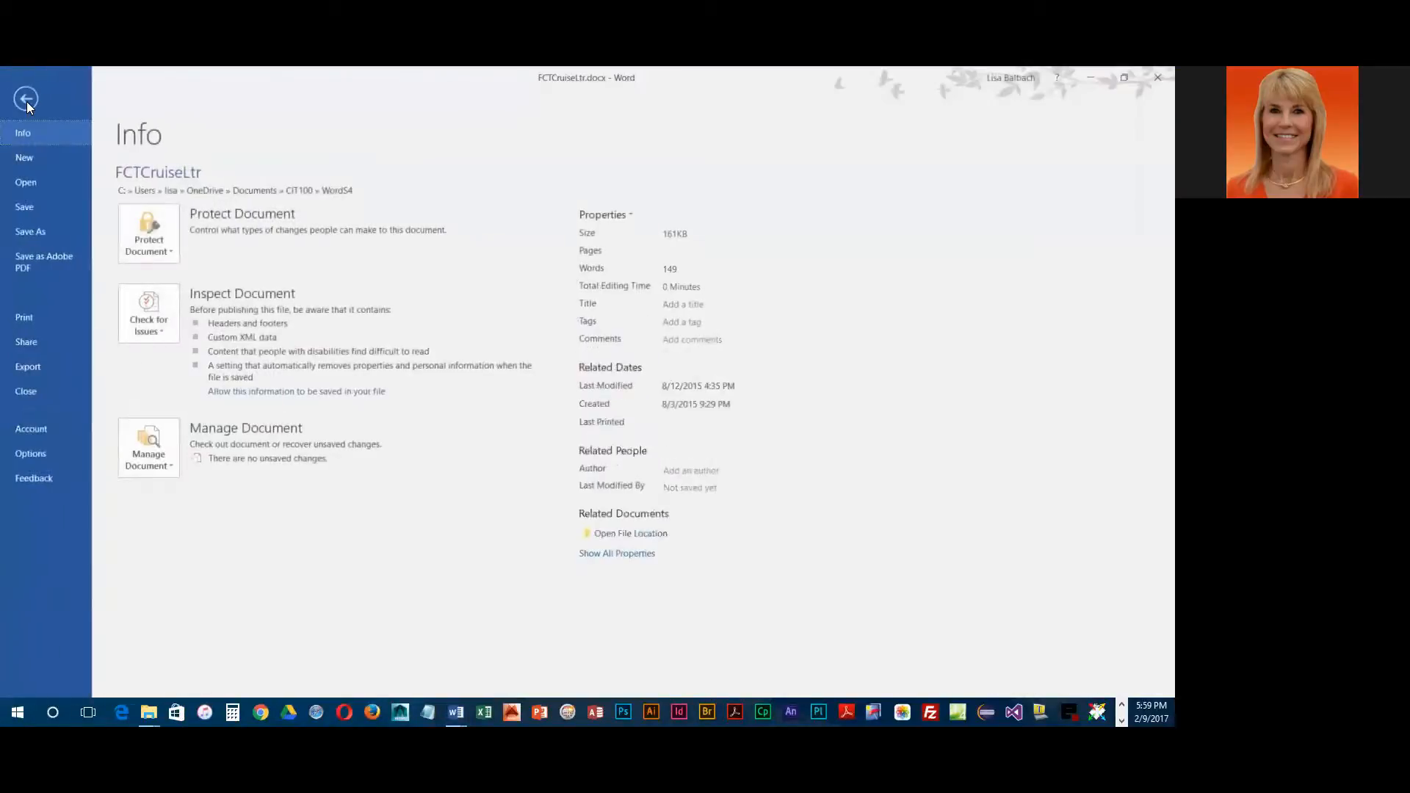
click(45, 231)
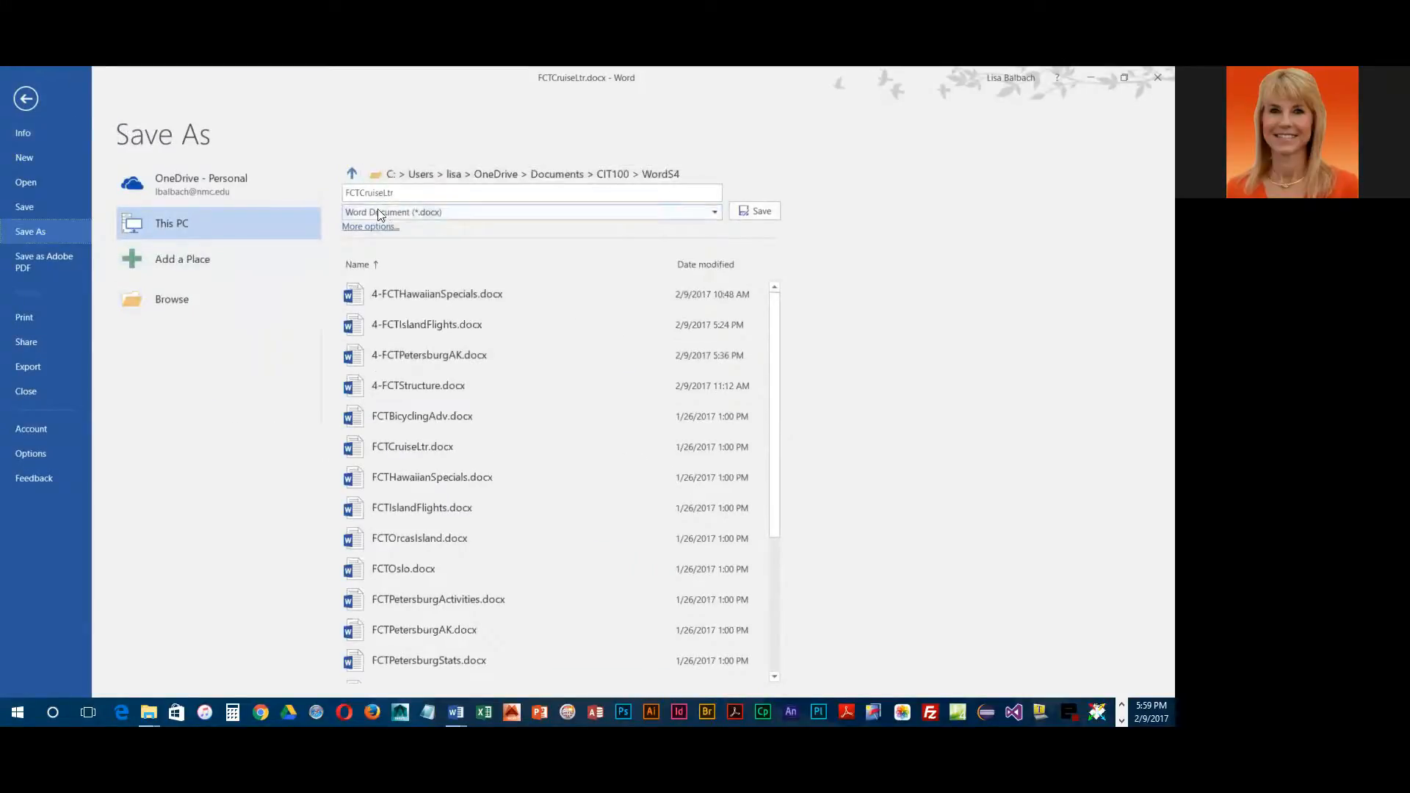
click(346, 192)
text(4-)
text(MainDoc)
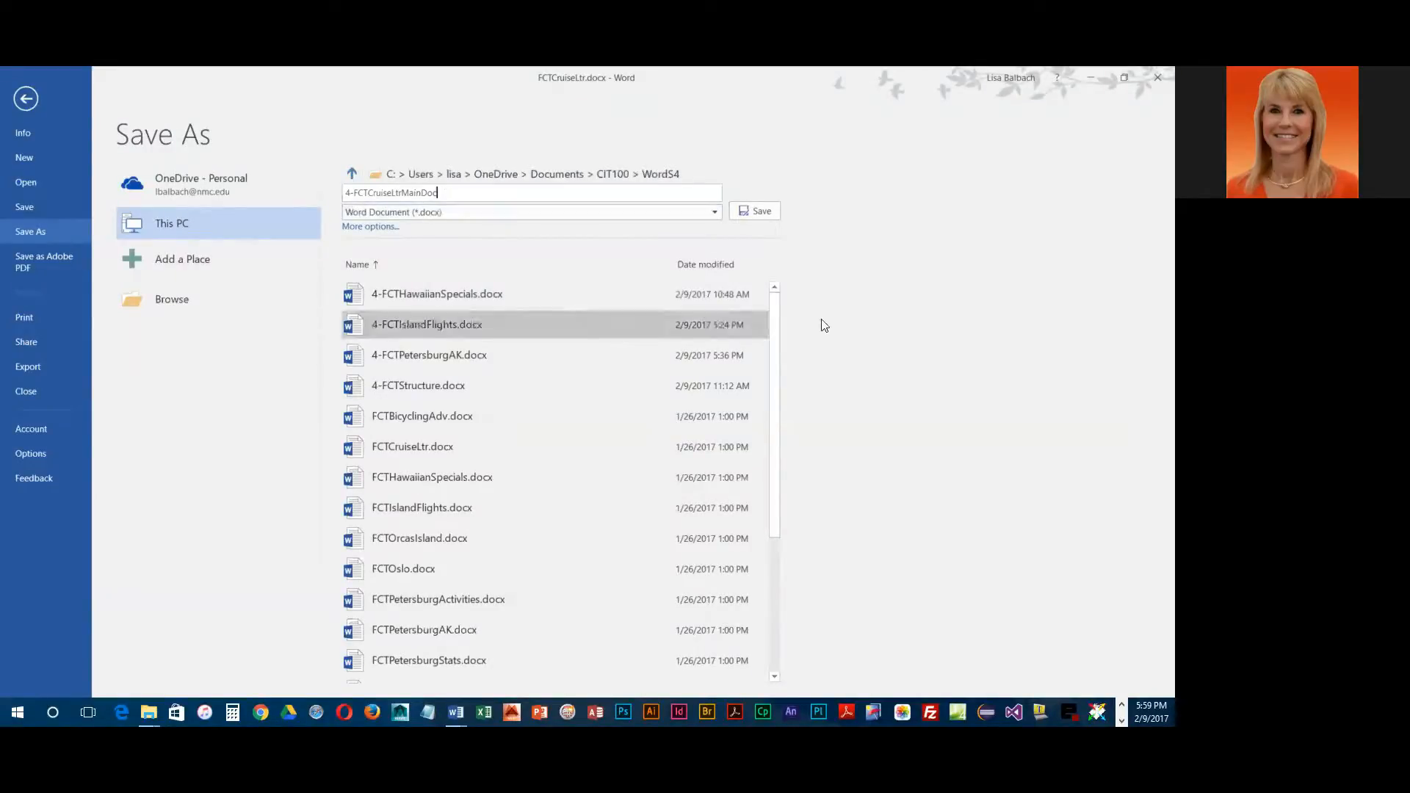
click(761, 211)
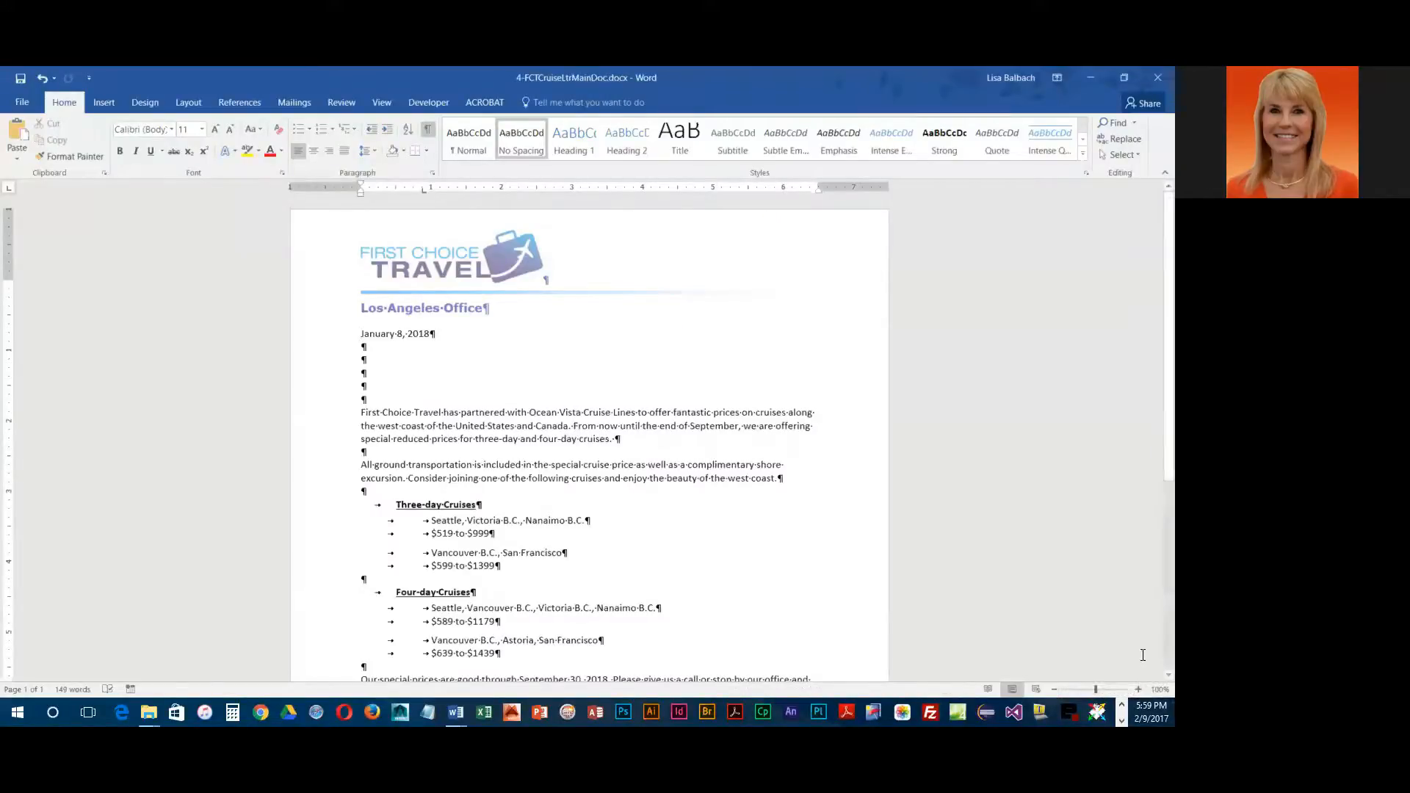
Step: Attach the existing list 4-FCTDataSource.mdb from the WordS4 folder under OneDrive, Documents, CIT100 as the letter's mail merge recipients
click(1138, 690)
click(1139, 690)
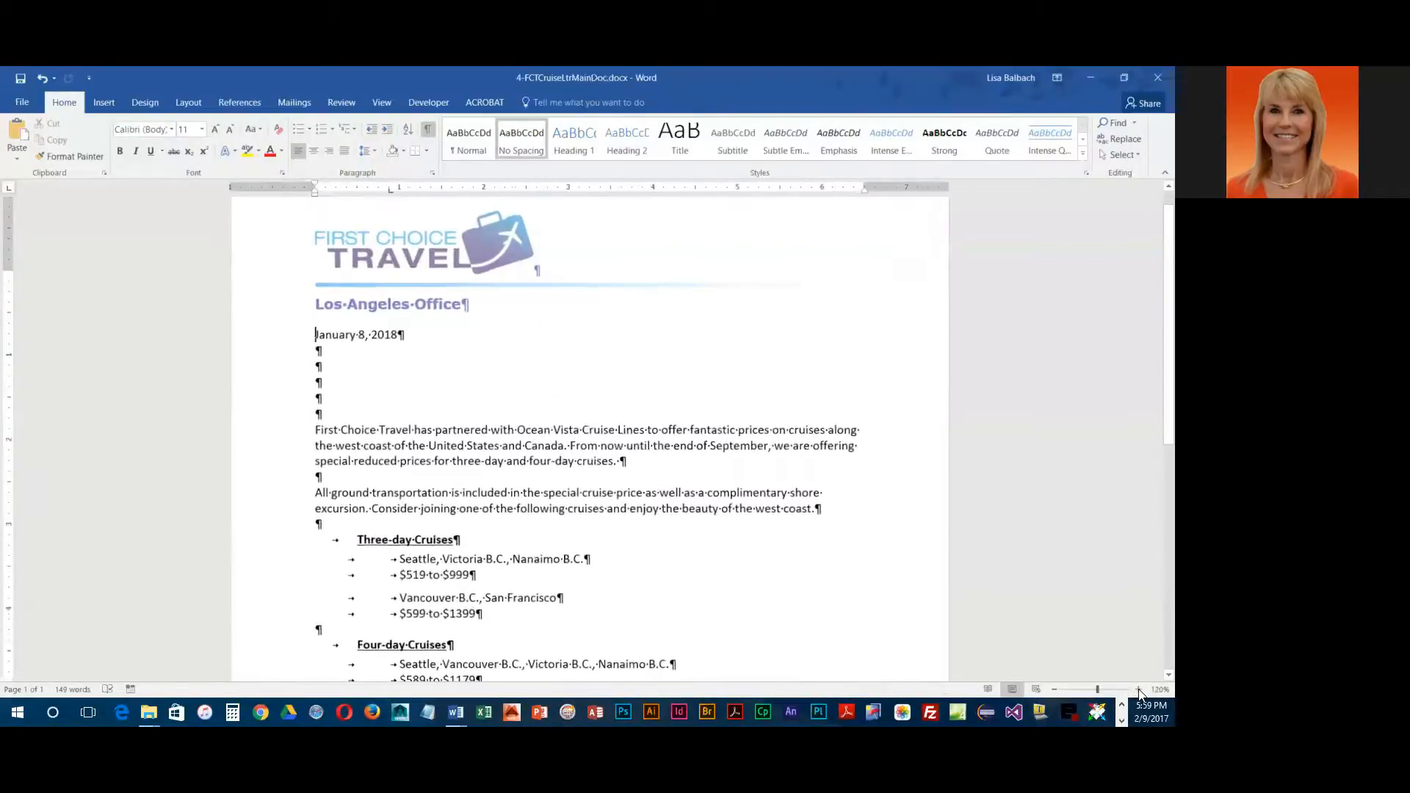
click(1138, 690)
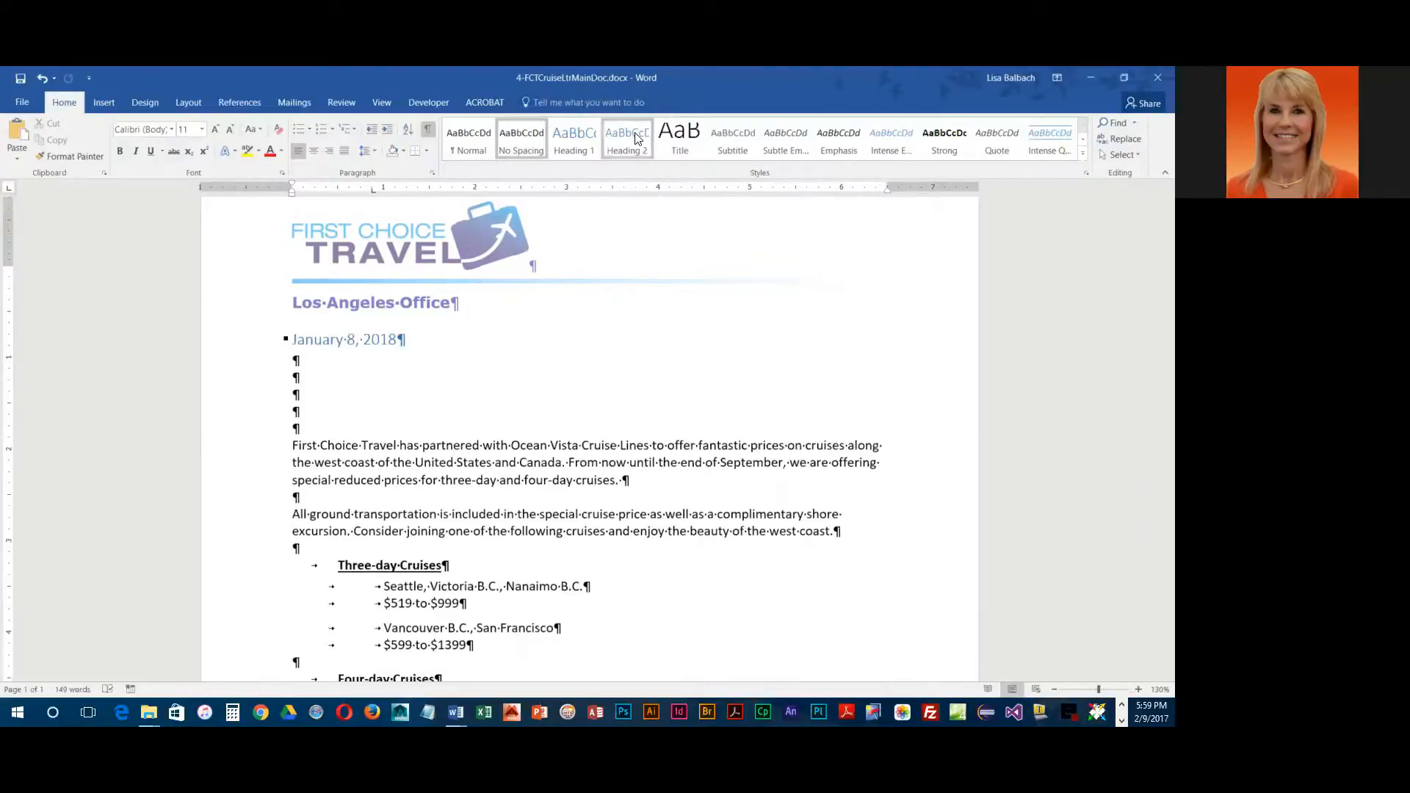
click(304, 103)
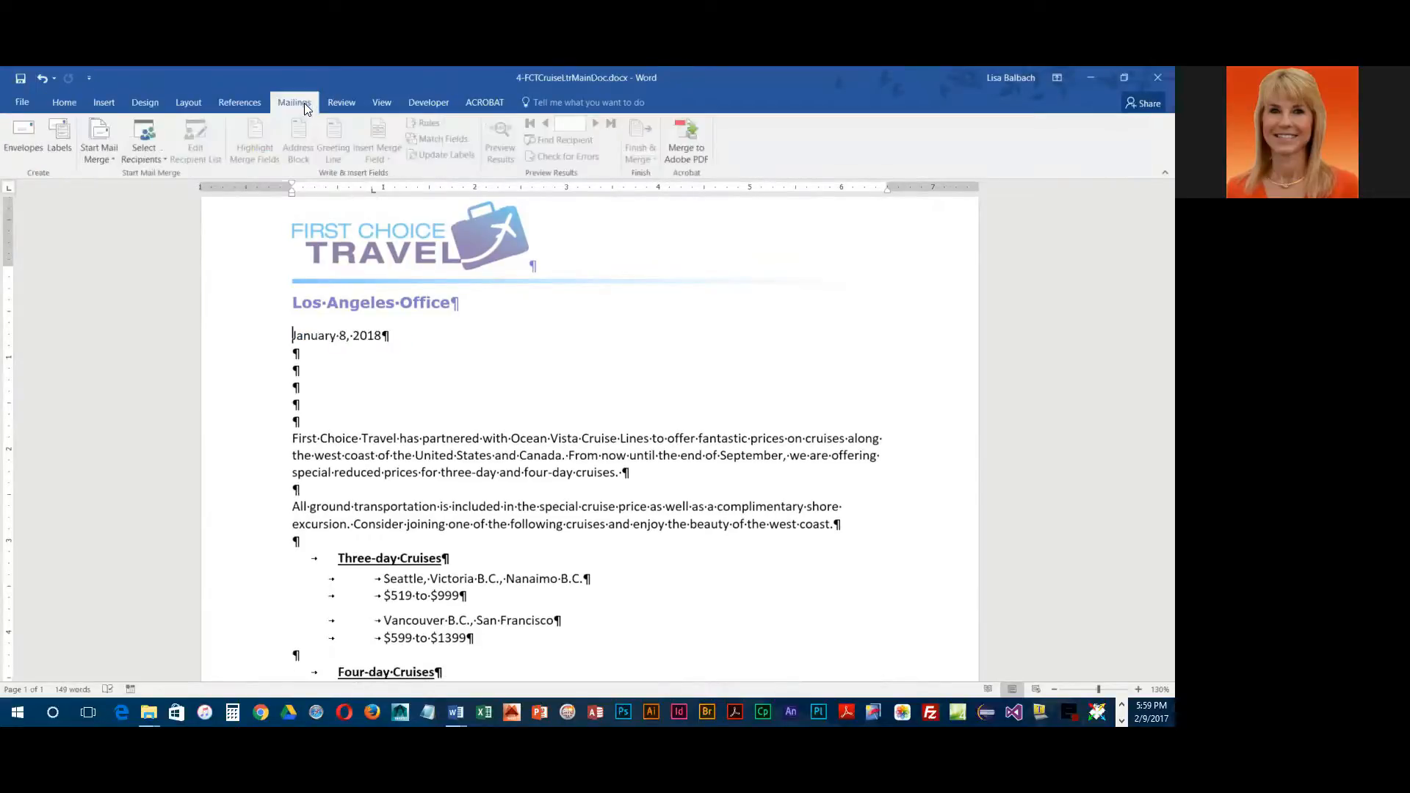
click(153, 162)
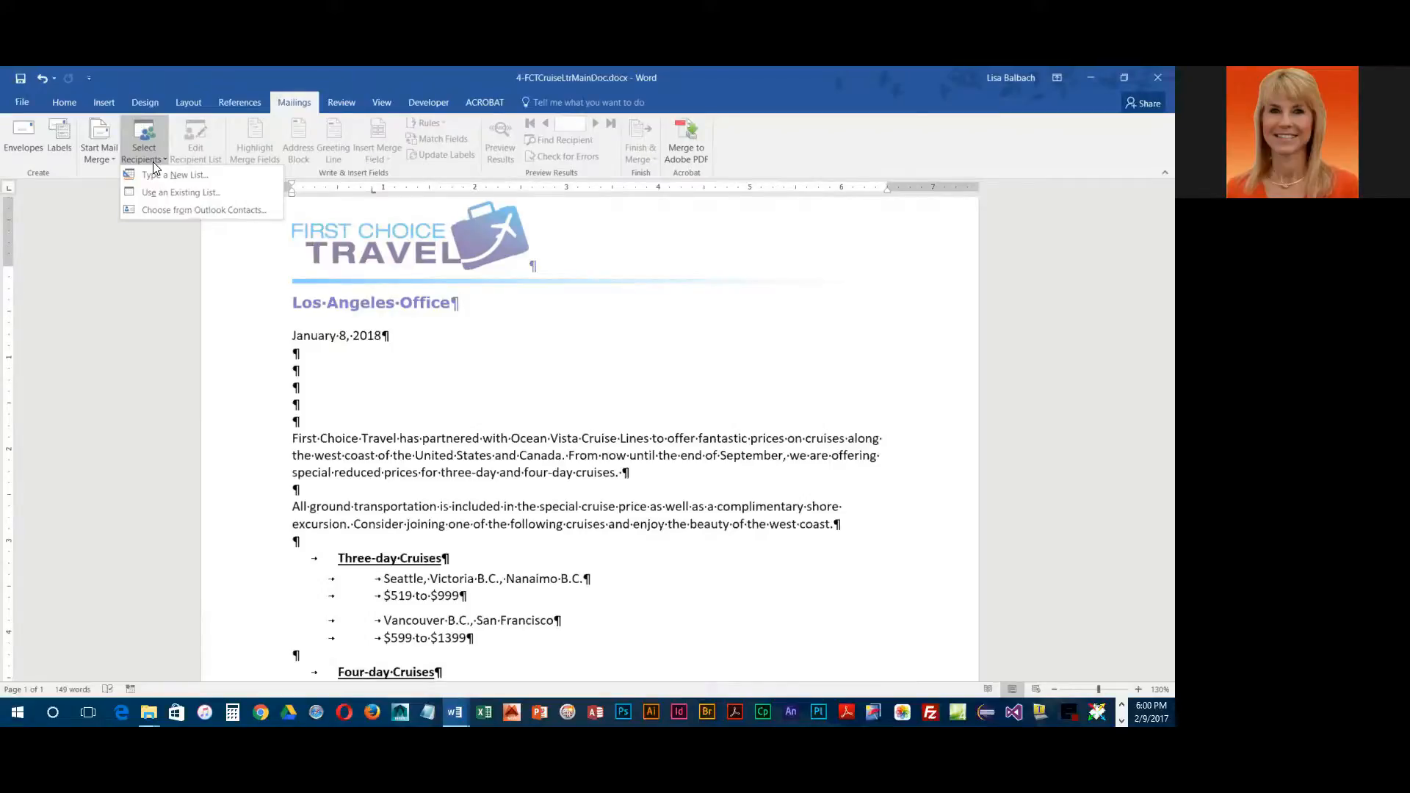
click(185, 192)
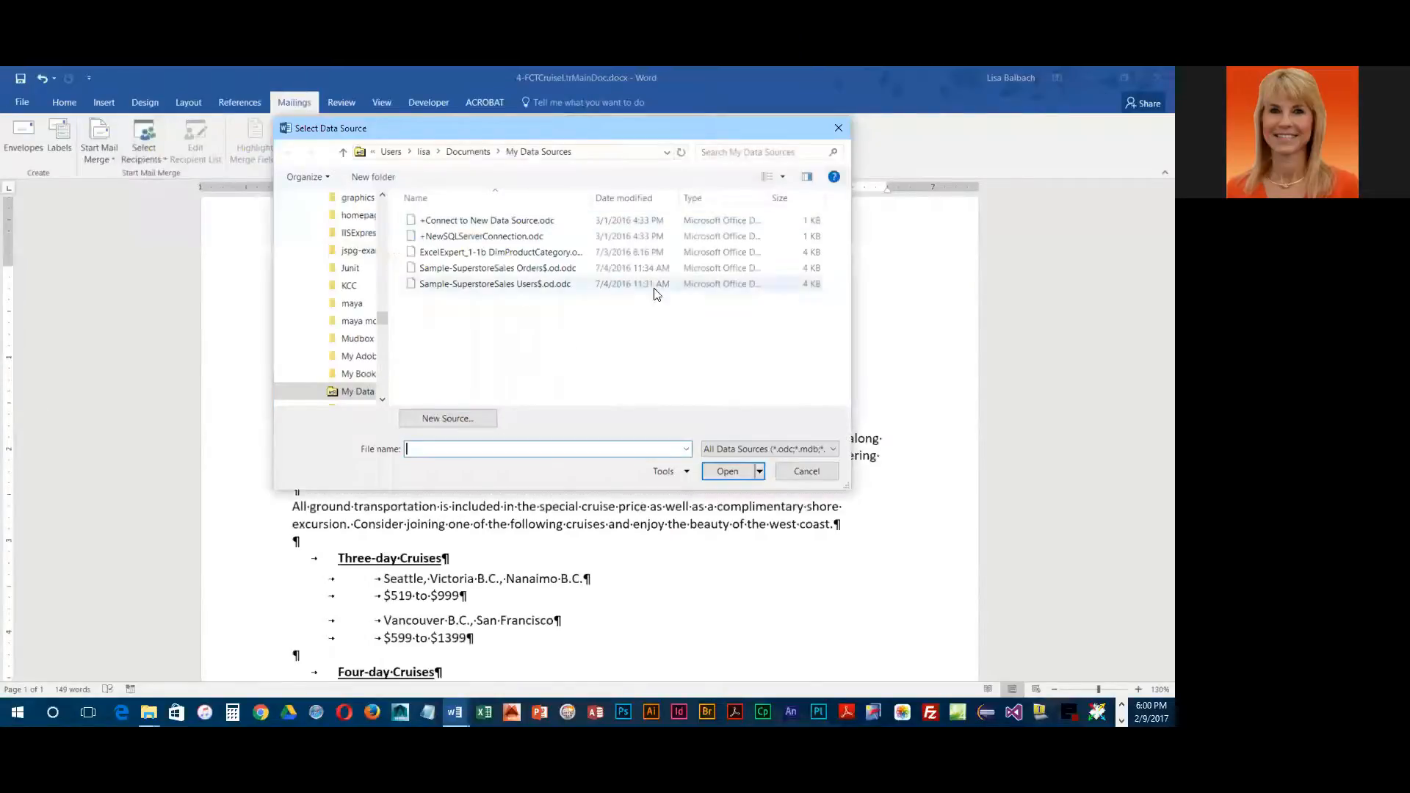
drag(385, 318, 510, 244)
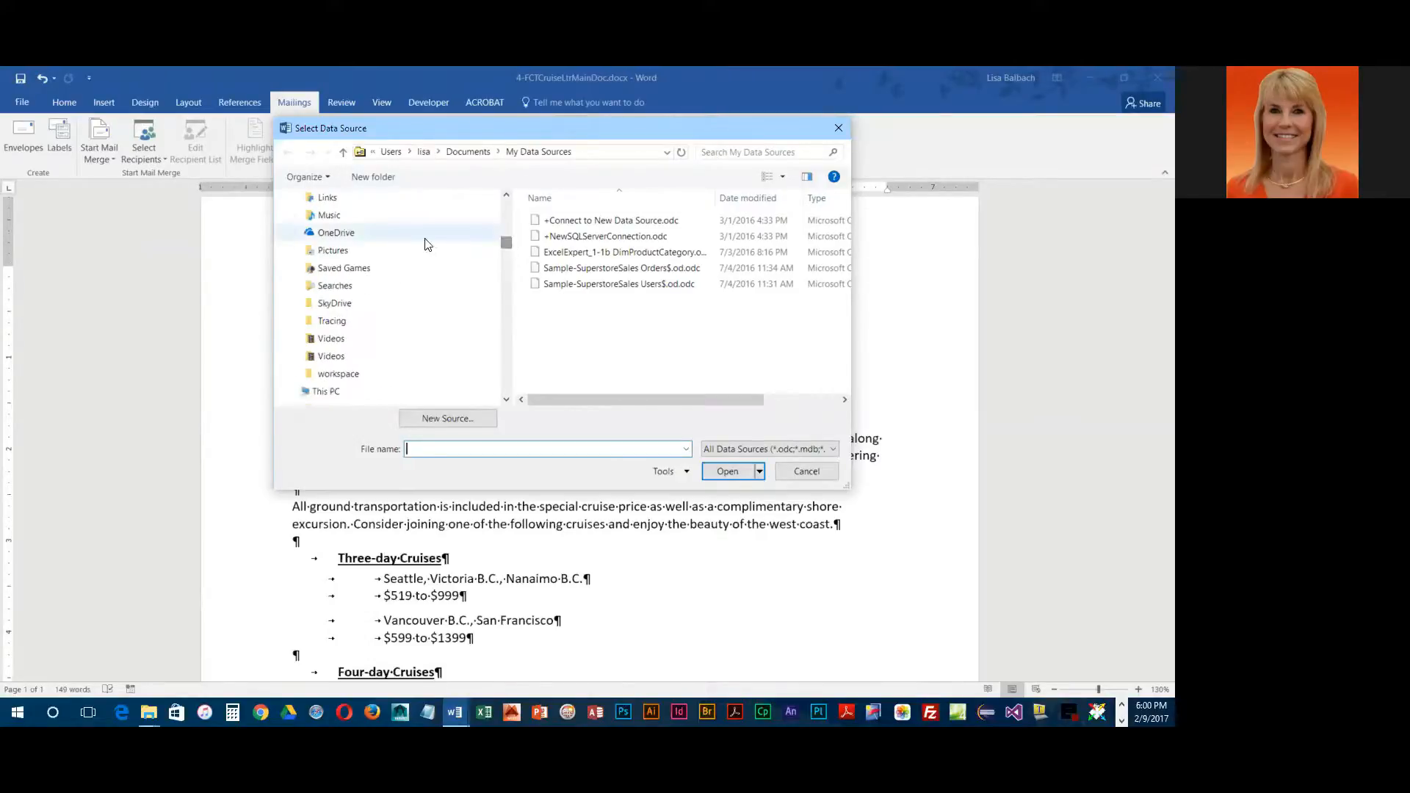
click(296, 234)
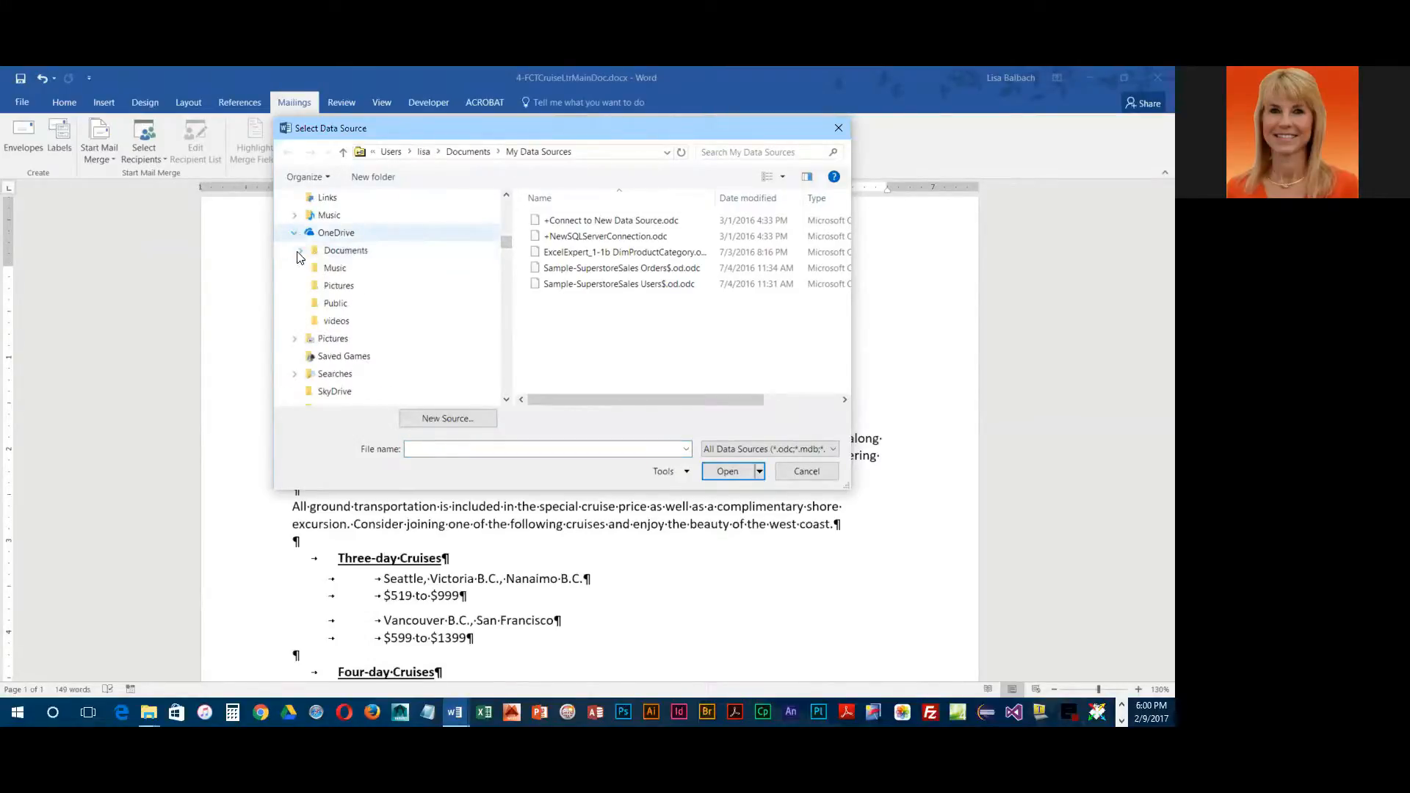
click(300, 250)
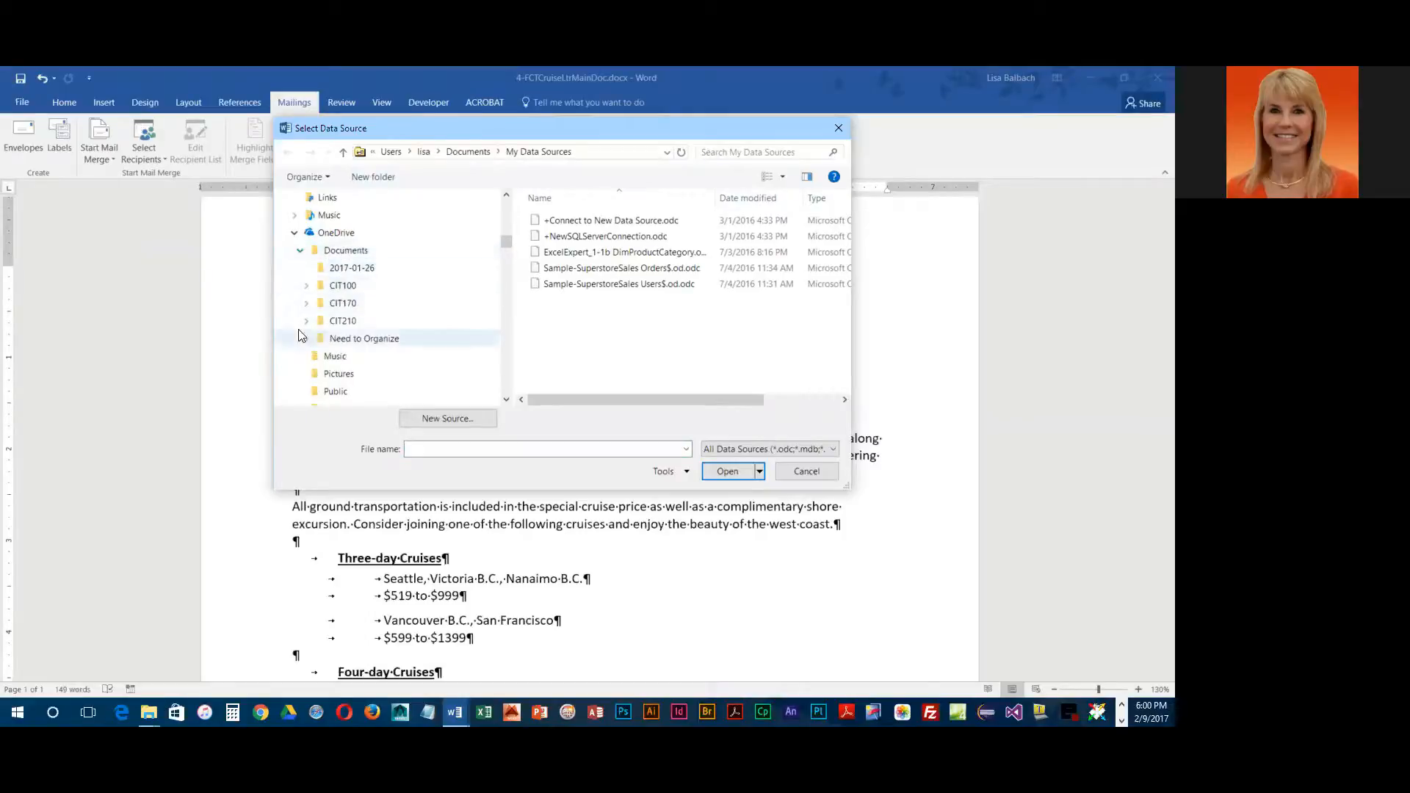
click(307, 285)
scroll(343, 347, down, 3)
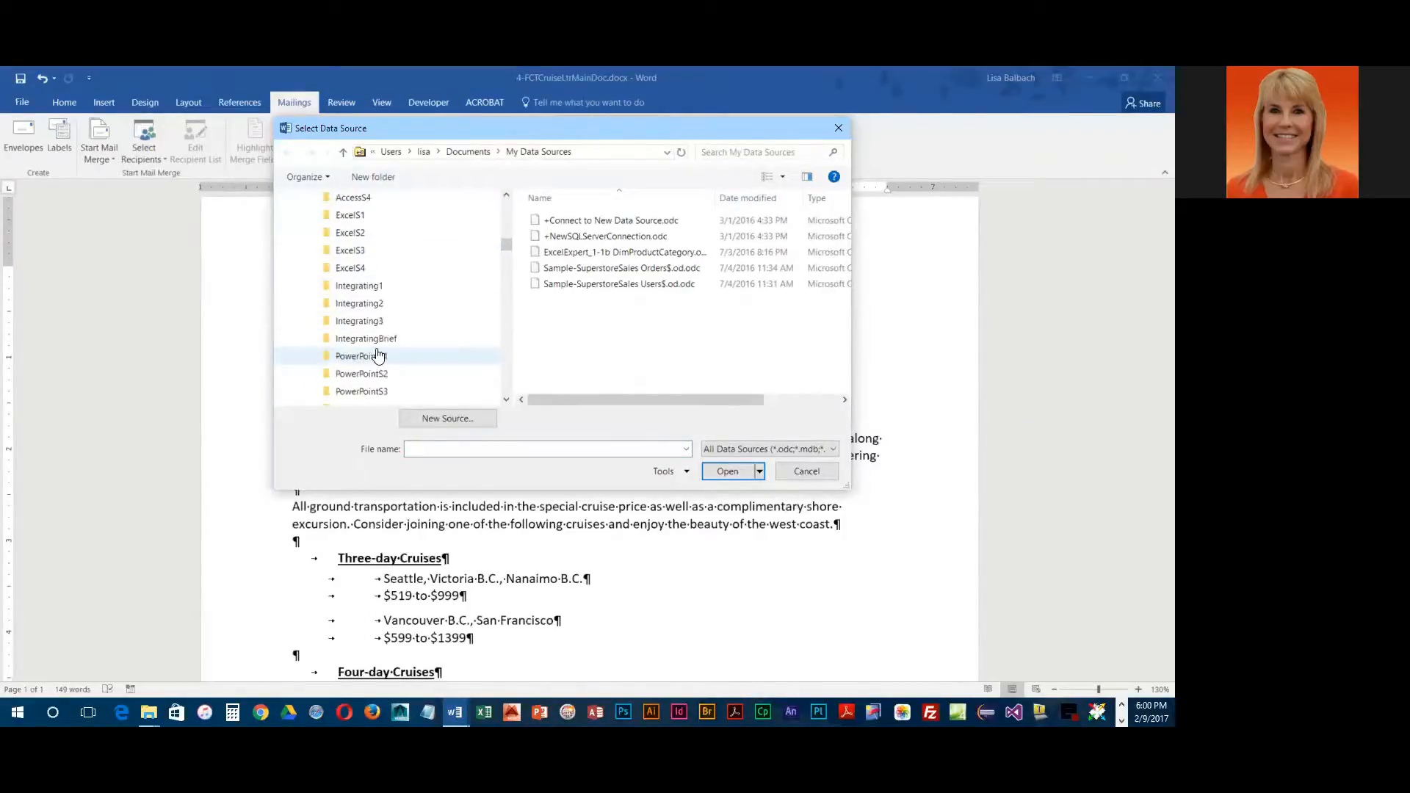
click(346, 374)
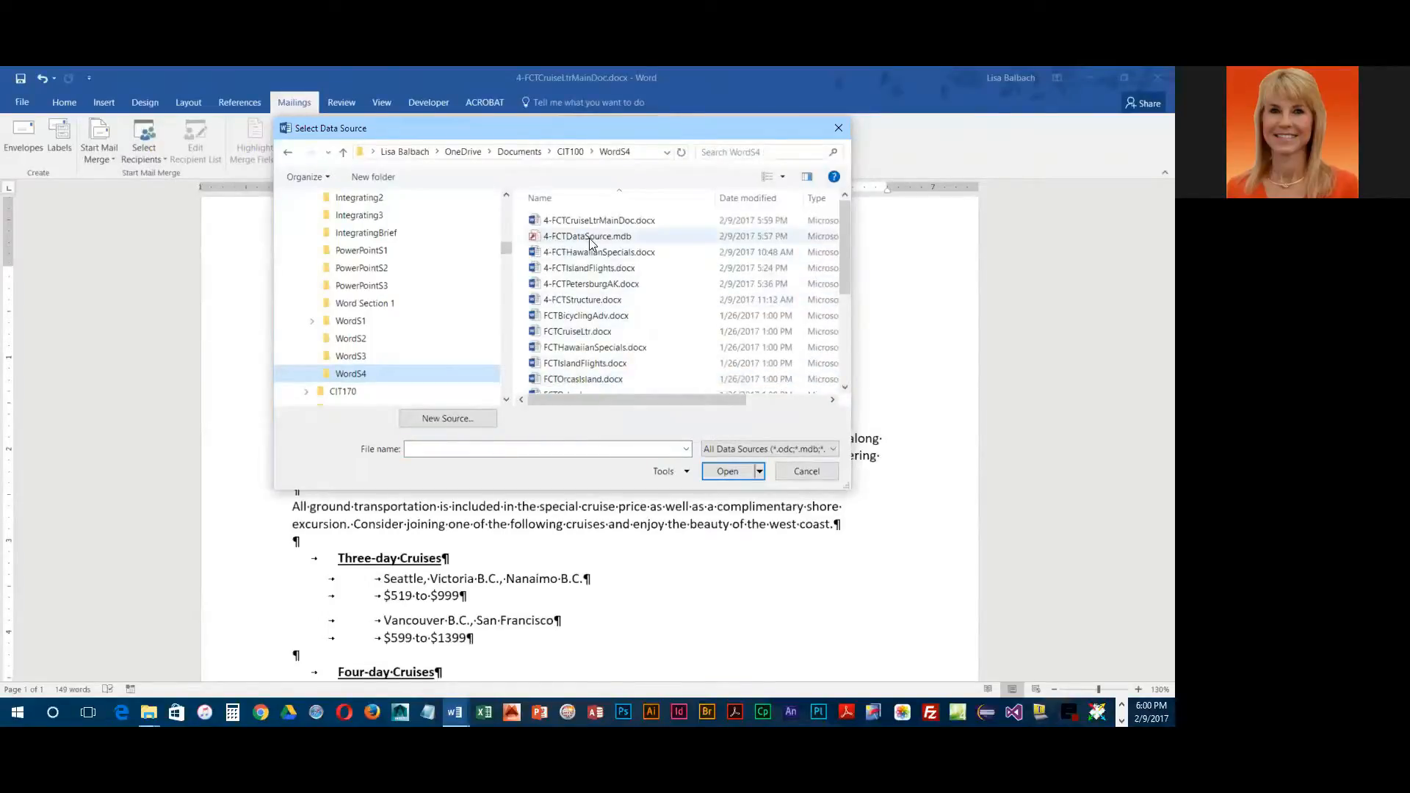
click(570, 237)
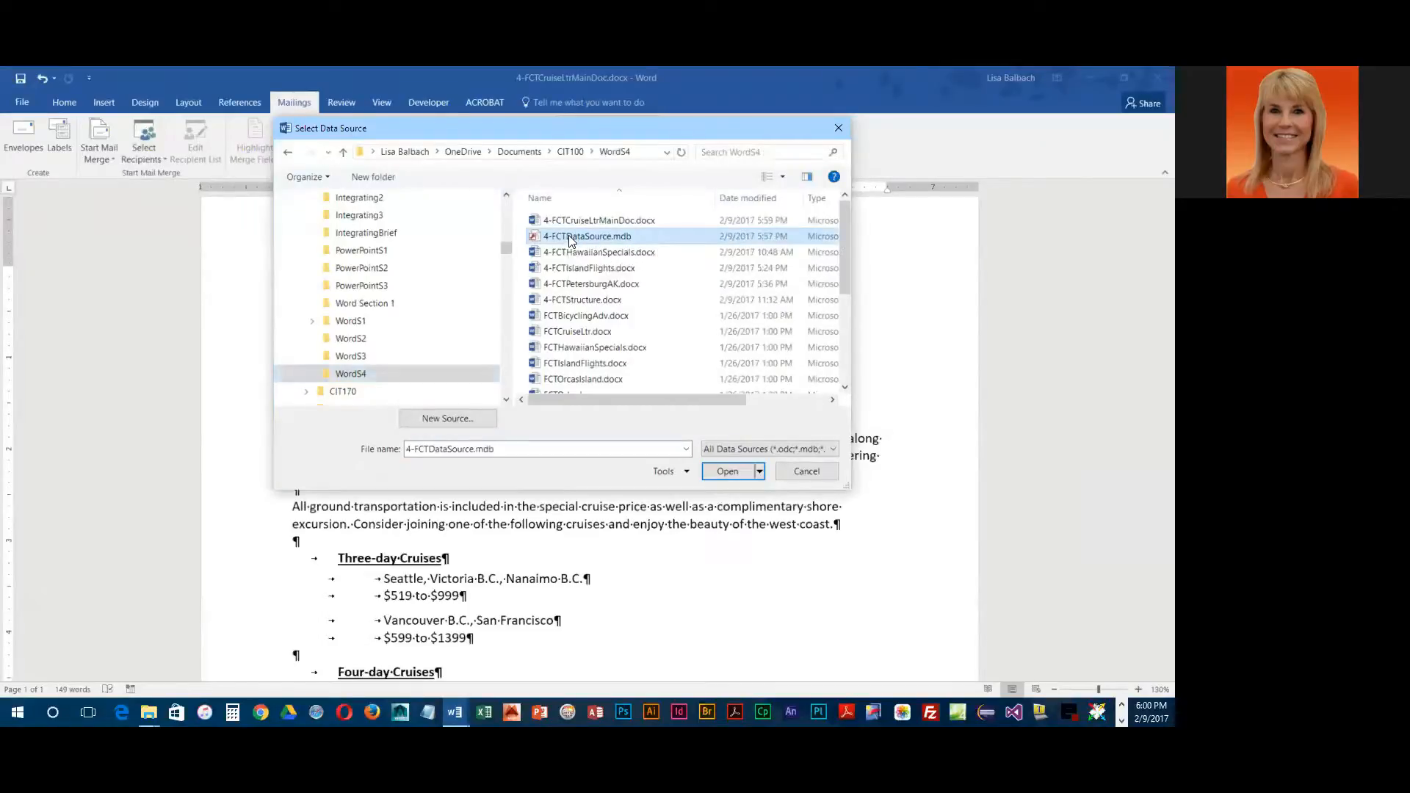
click(734, 472)
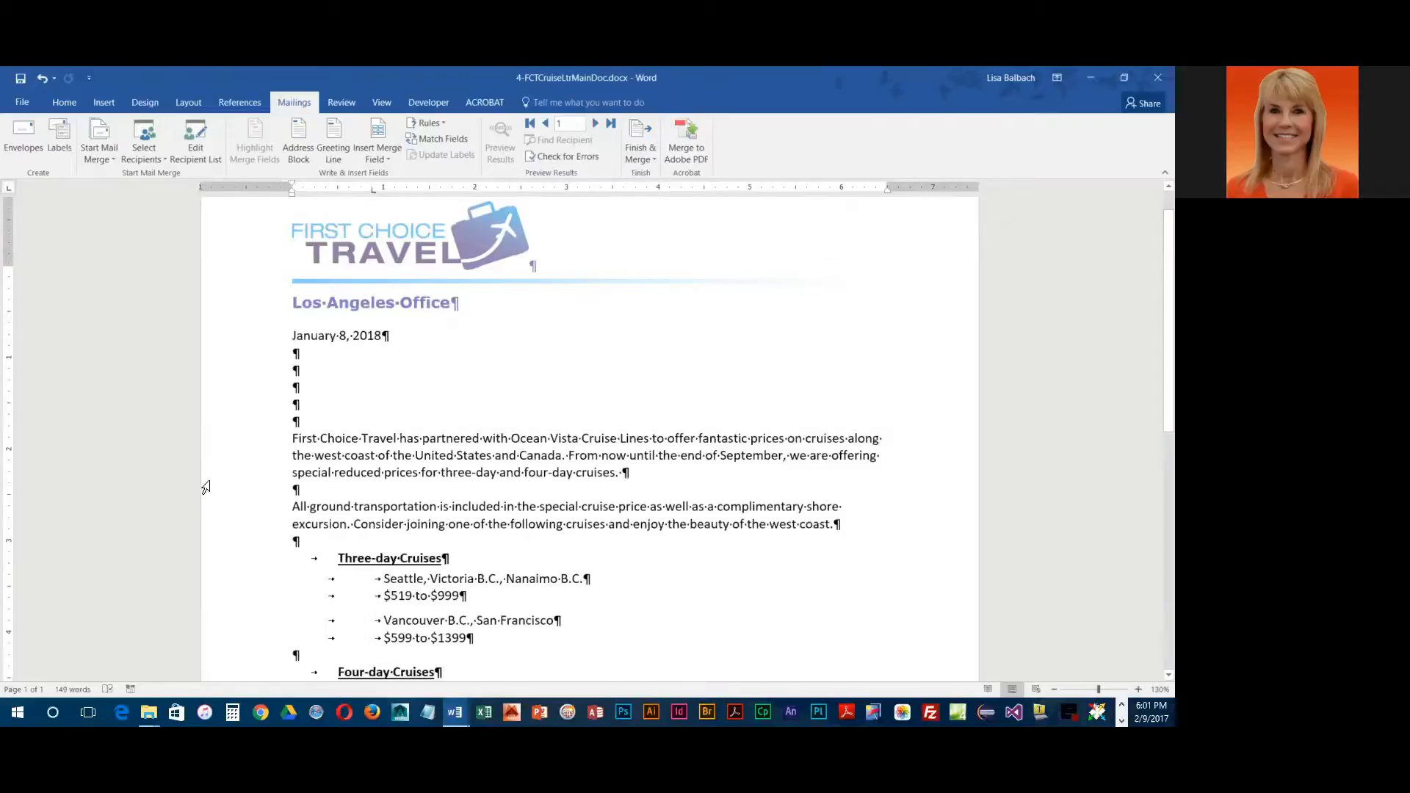
Step: Insert an address block on the second blank line below the date, previewing the recipients and keeping the default name format
click(305, 368)
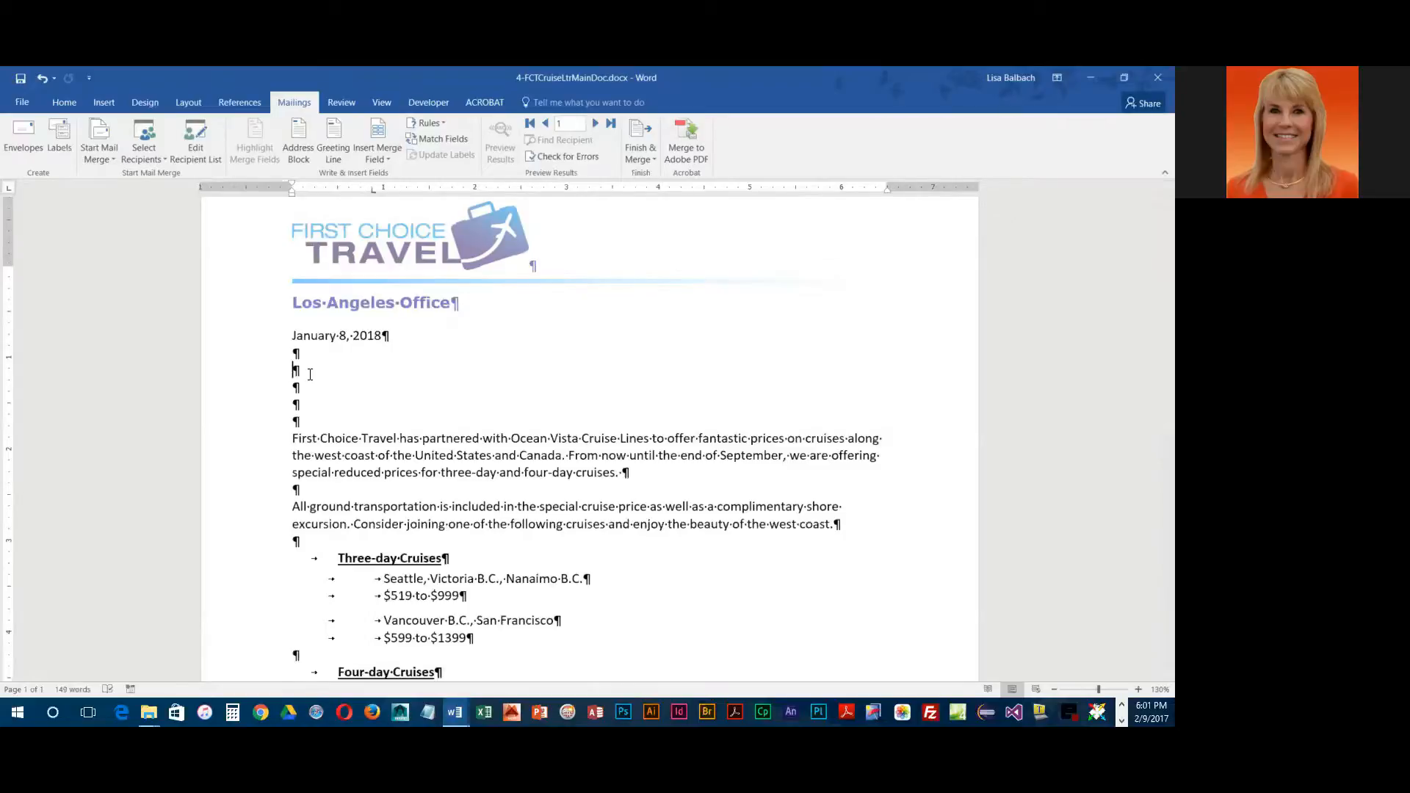
click(293, 128)
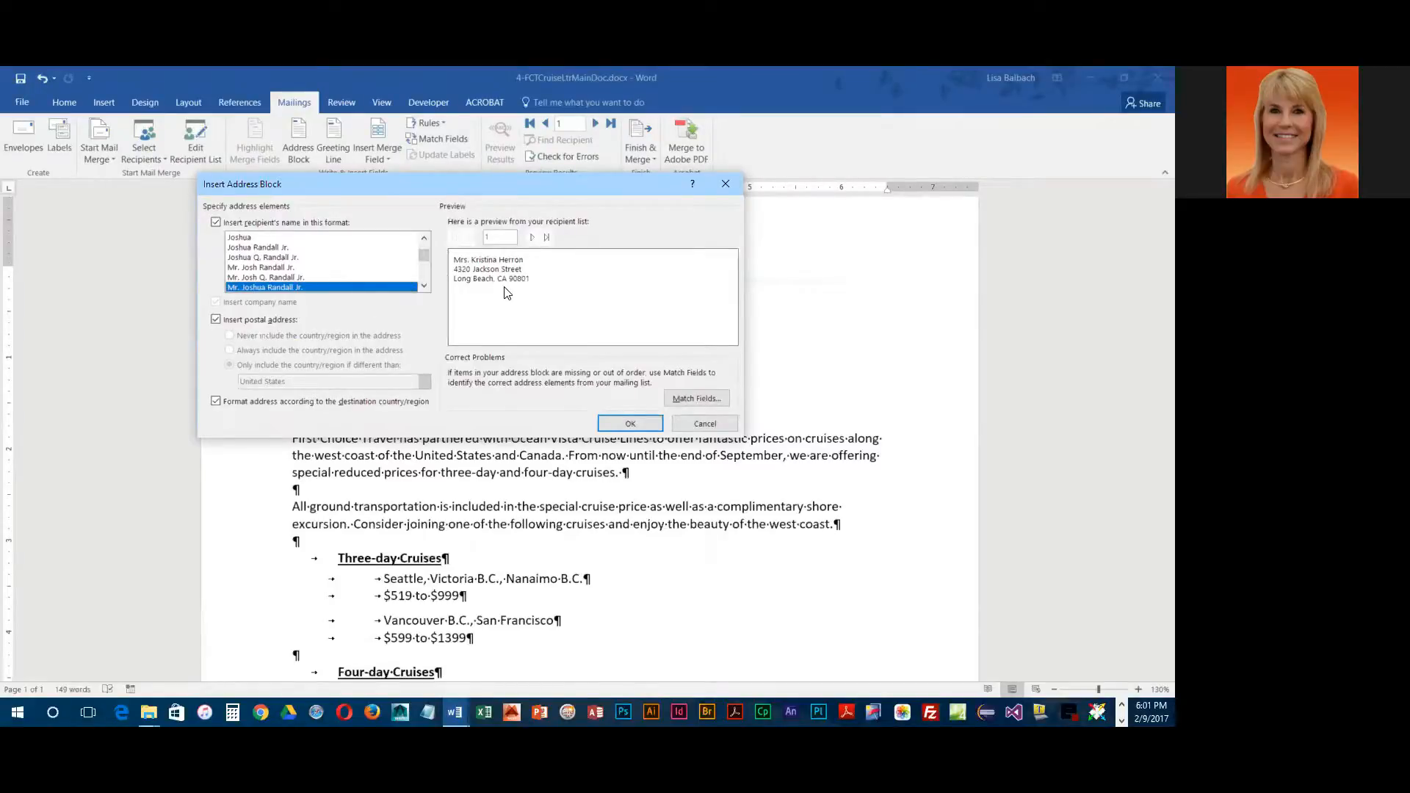
click(533, 238)
click(534, 238)
click(533, 238)
click(533, 238)
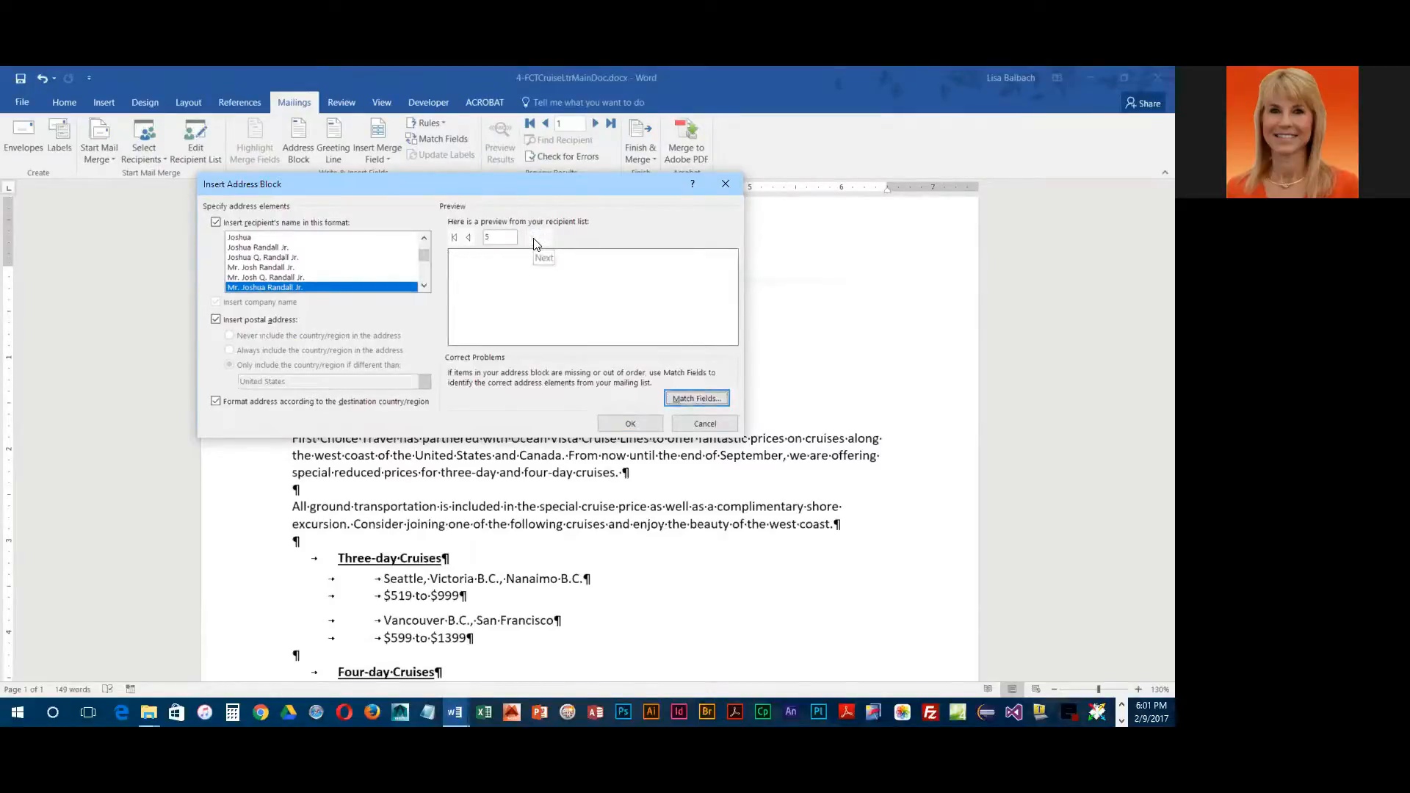
click(468, 237)
click(467, 238)
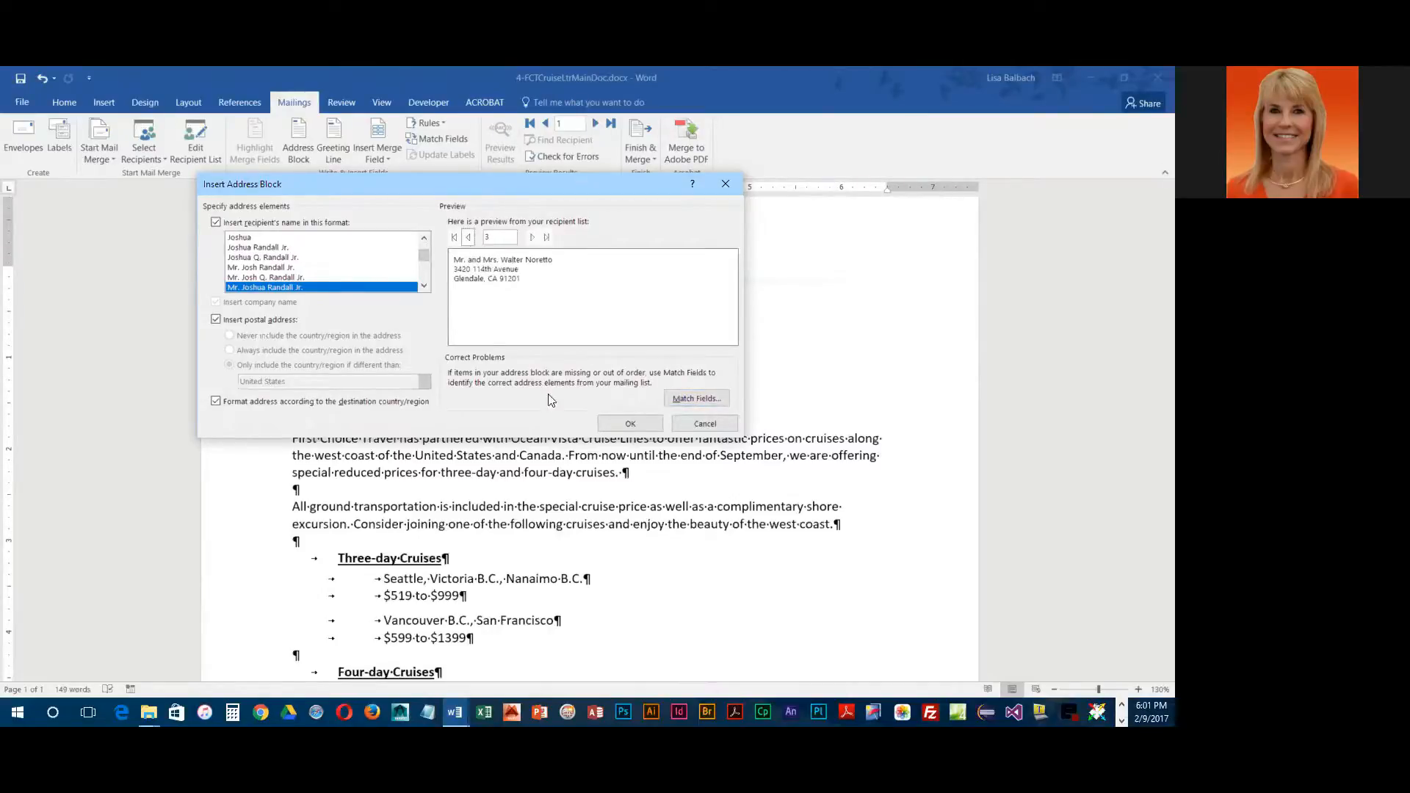
click(630, 424)
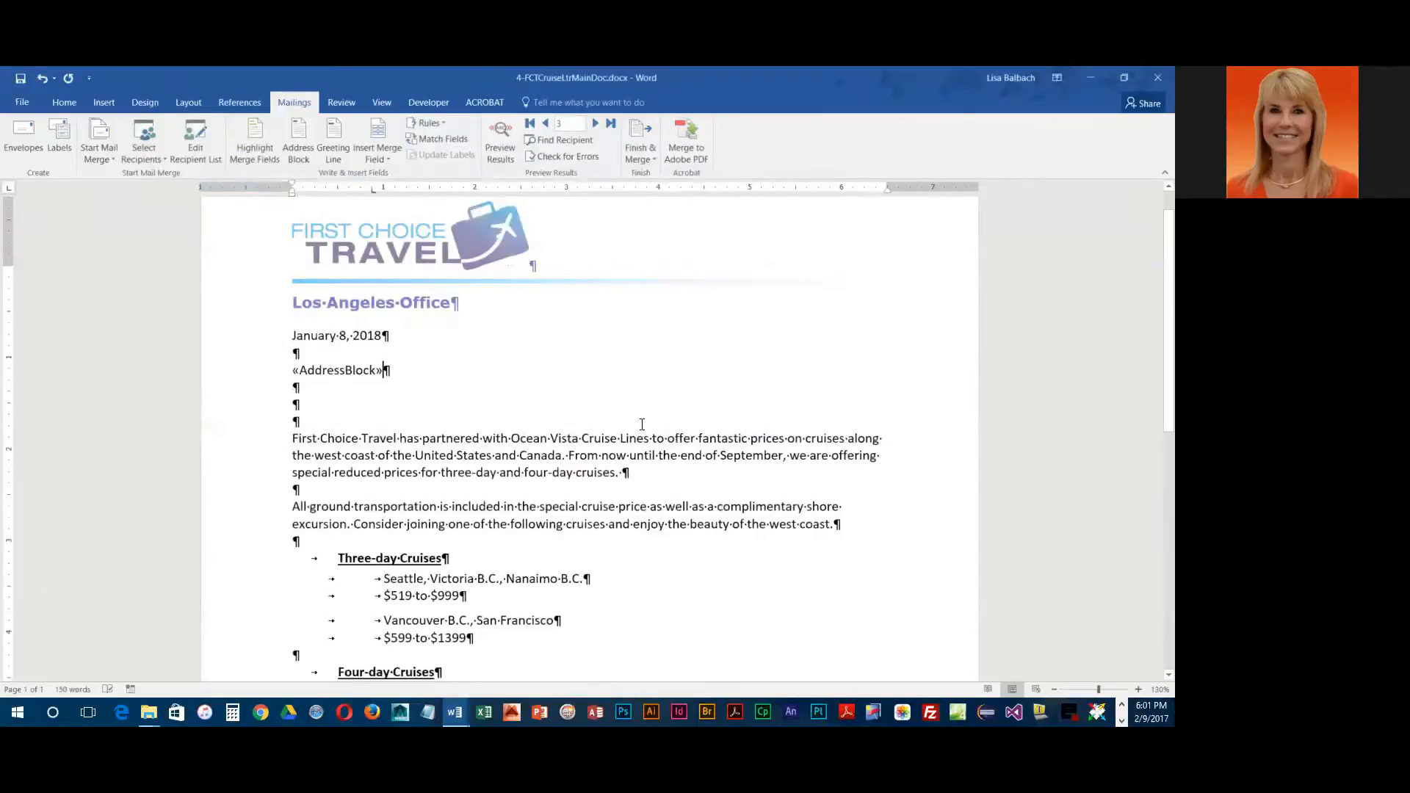
click(334, 370)
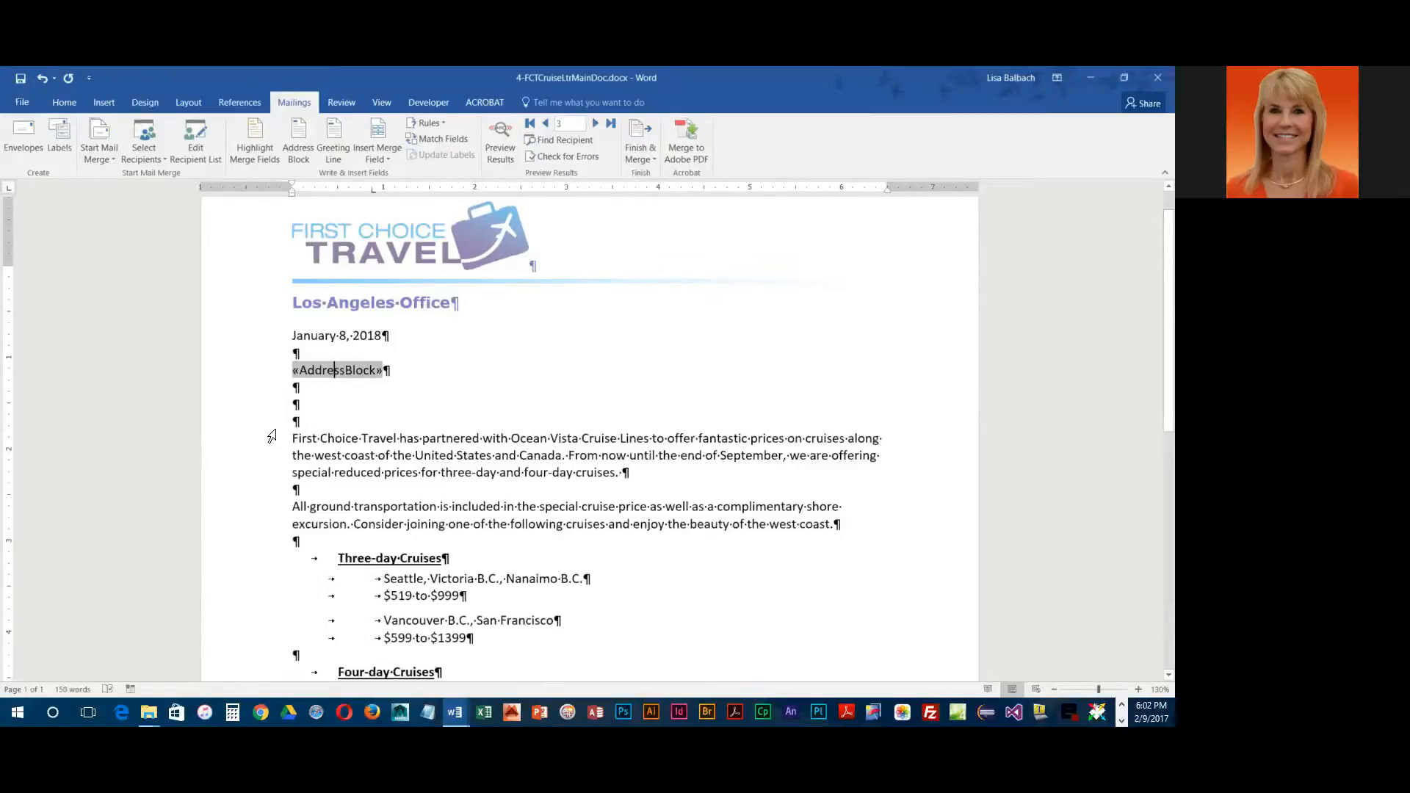
Step: Insert a greeting line on the second line below the address block, ending it with a colon, and preview it for the recipients
click(307, 405)
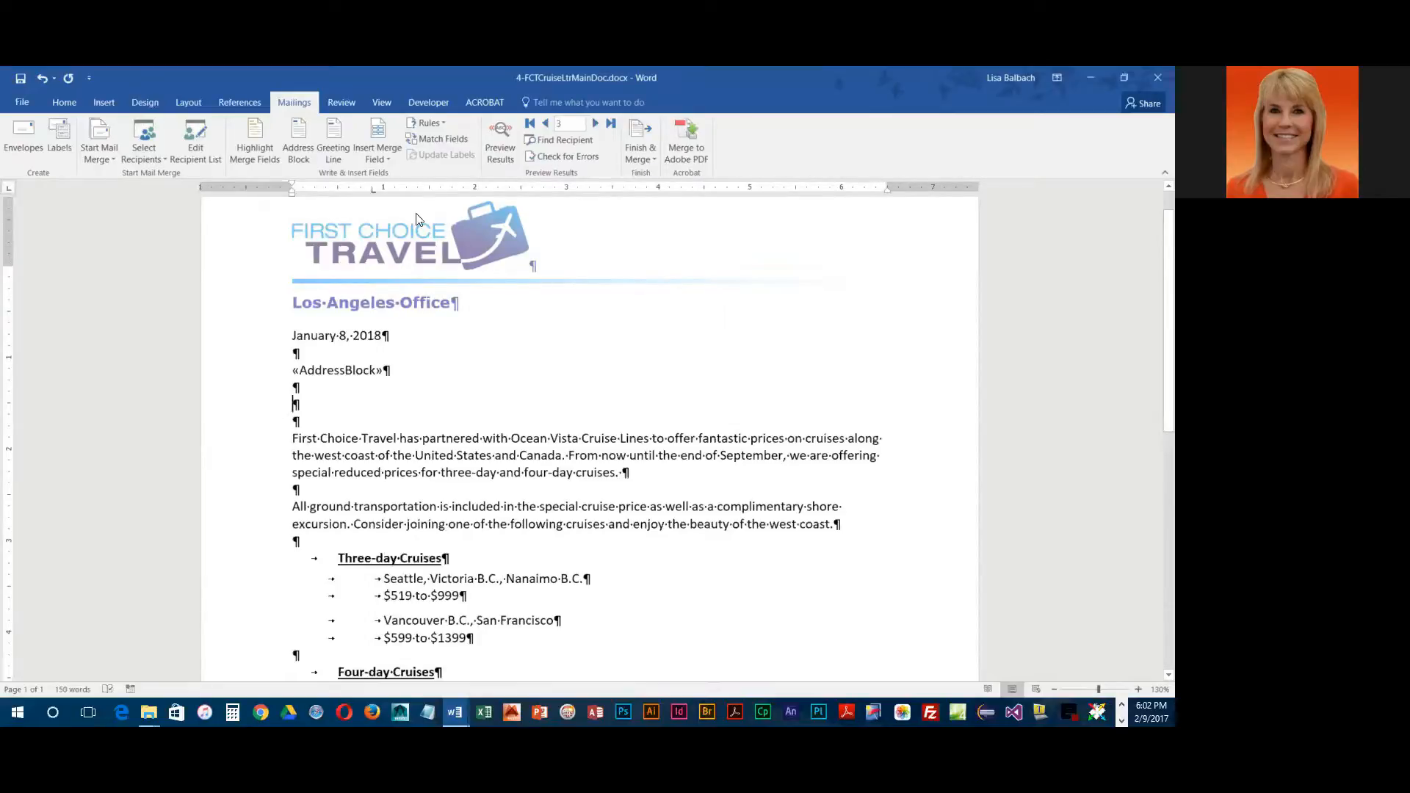
click(334, 137)
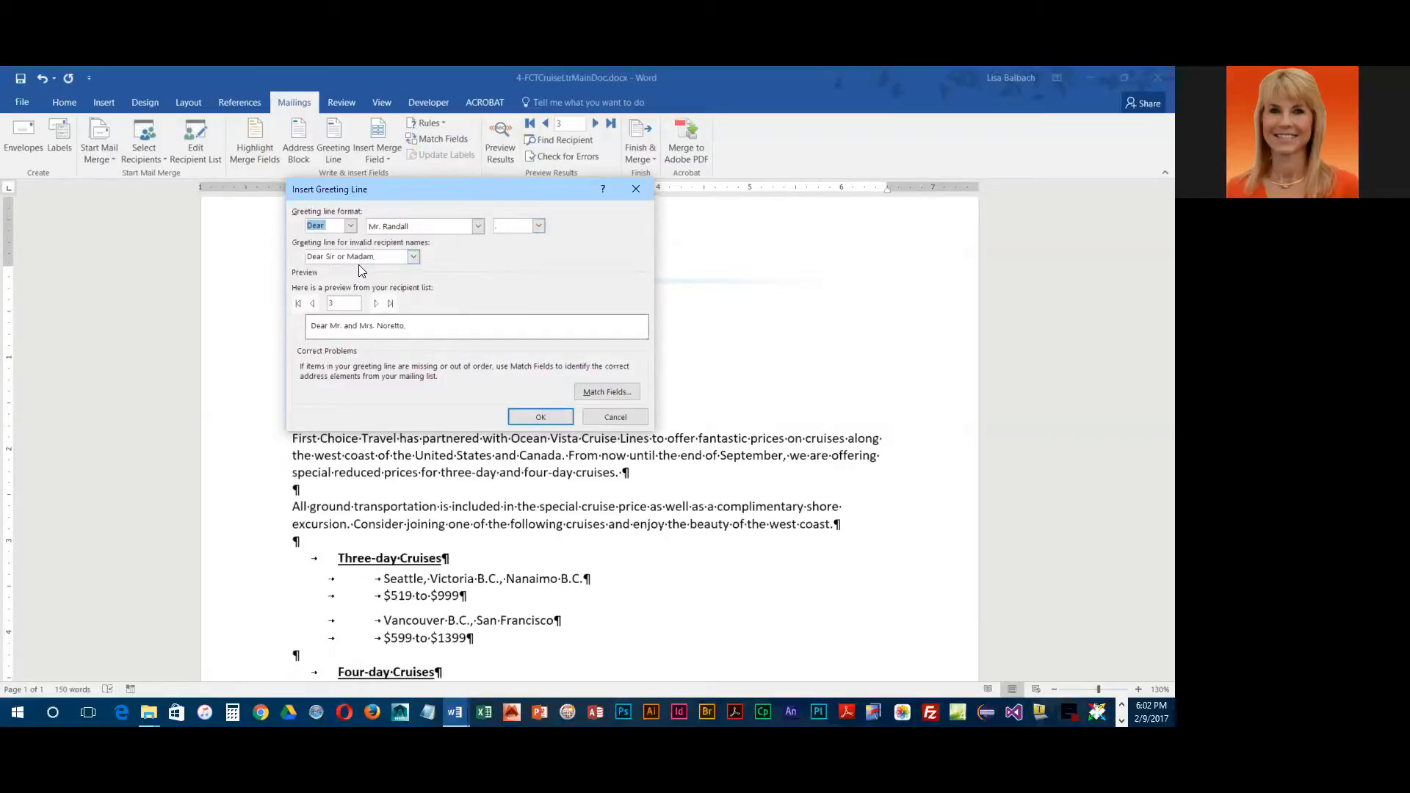
click(538, 225)
click(510, 249)
click(313, 304)
click(312, 304)
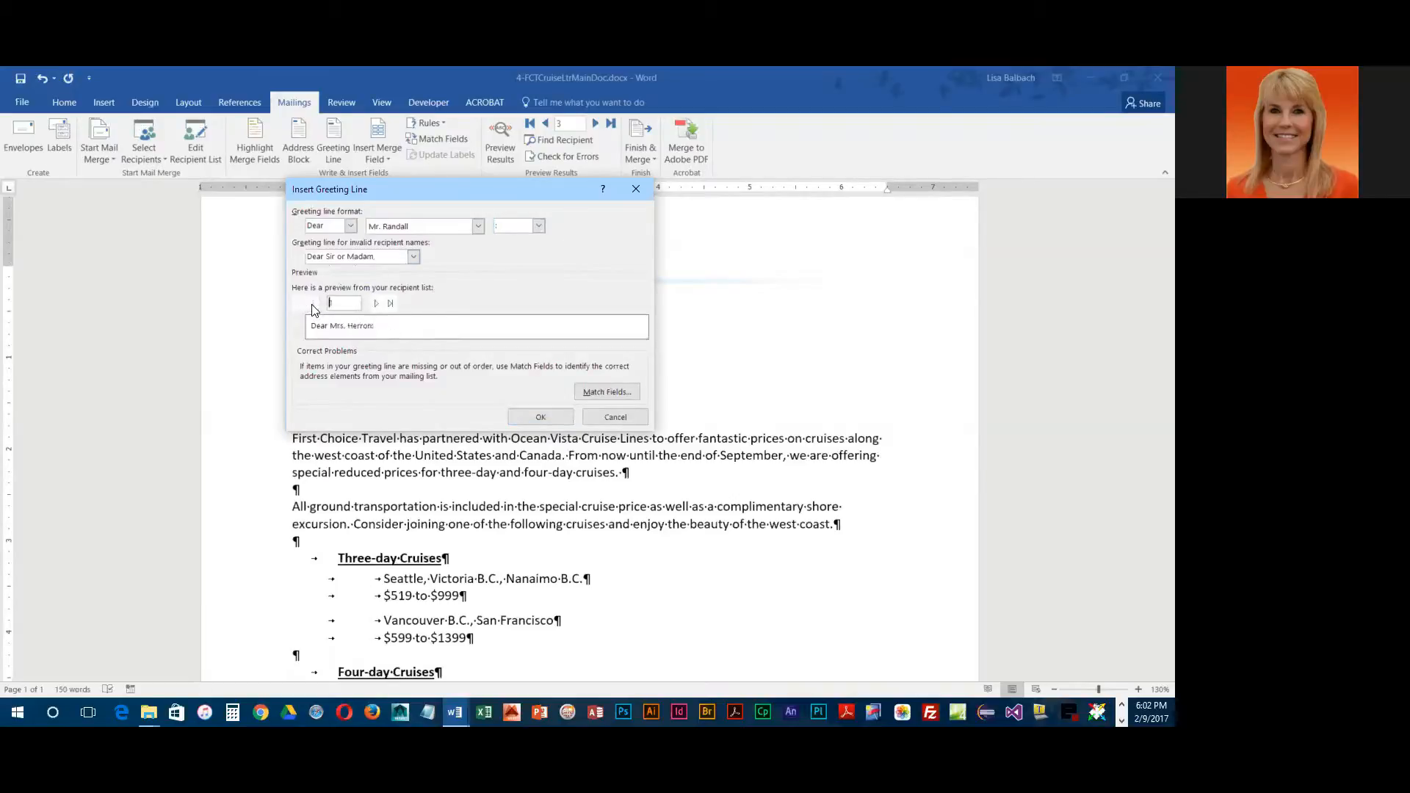
click(376, 303)
click(376, 303)
click(551, 415)
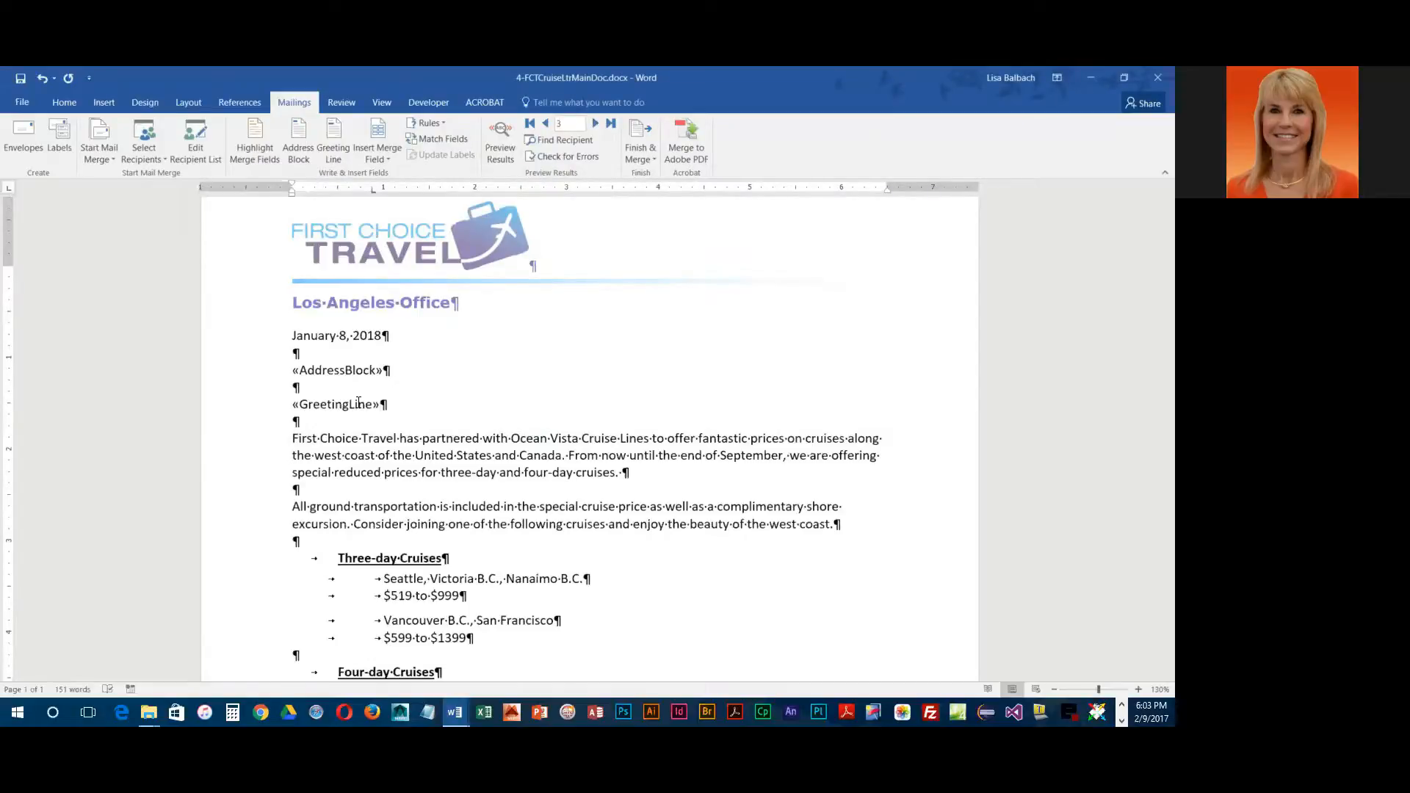
Step: Add "With your" at the end of the first body paragraph, followed by the Membership merge field
scroll(390, 433, down, 2)
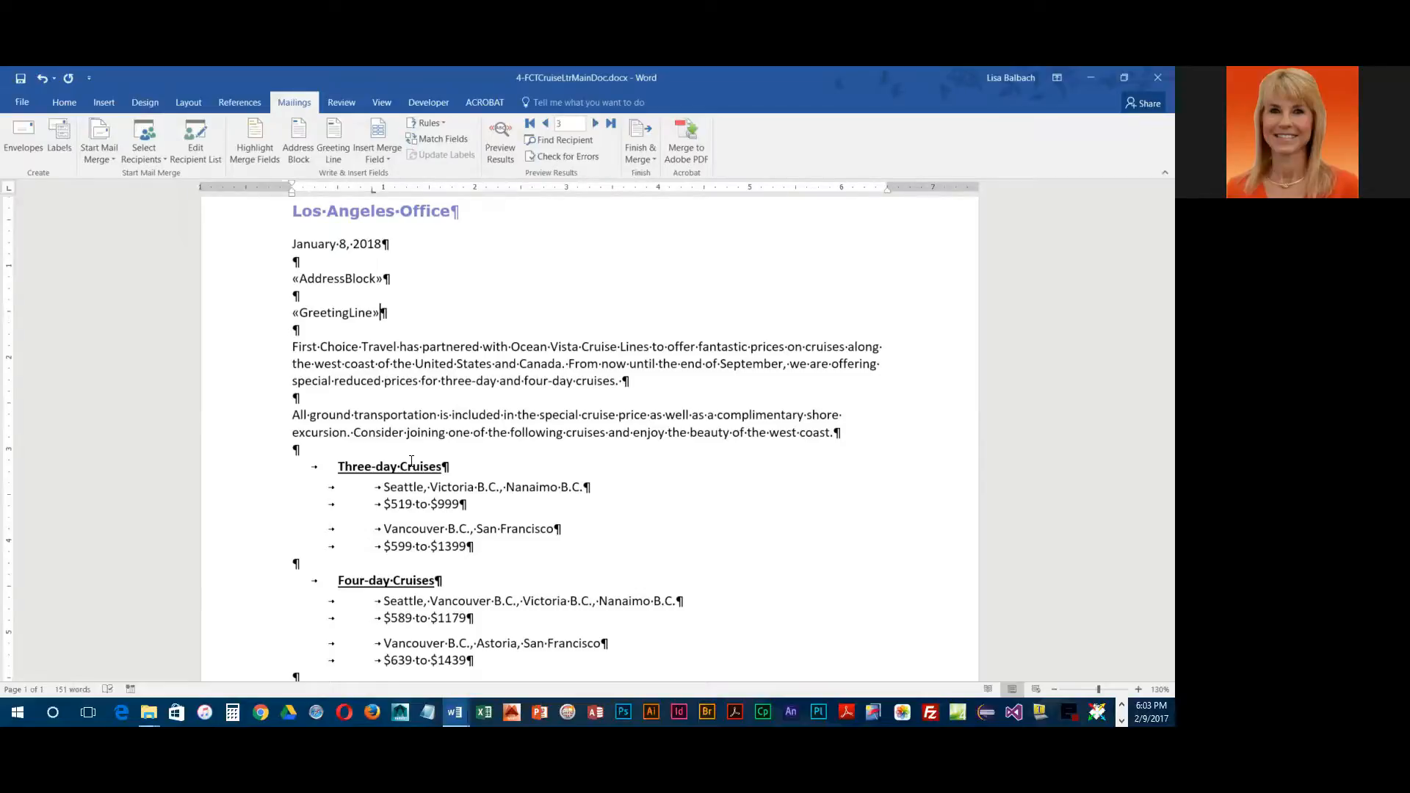
click(627, 382)
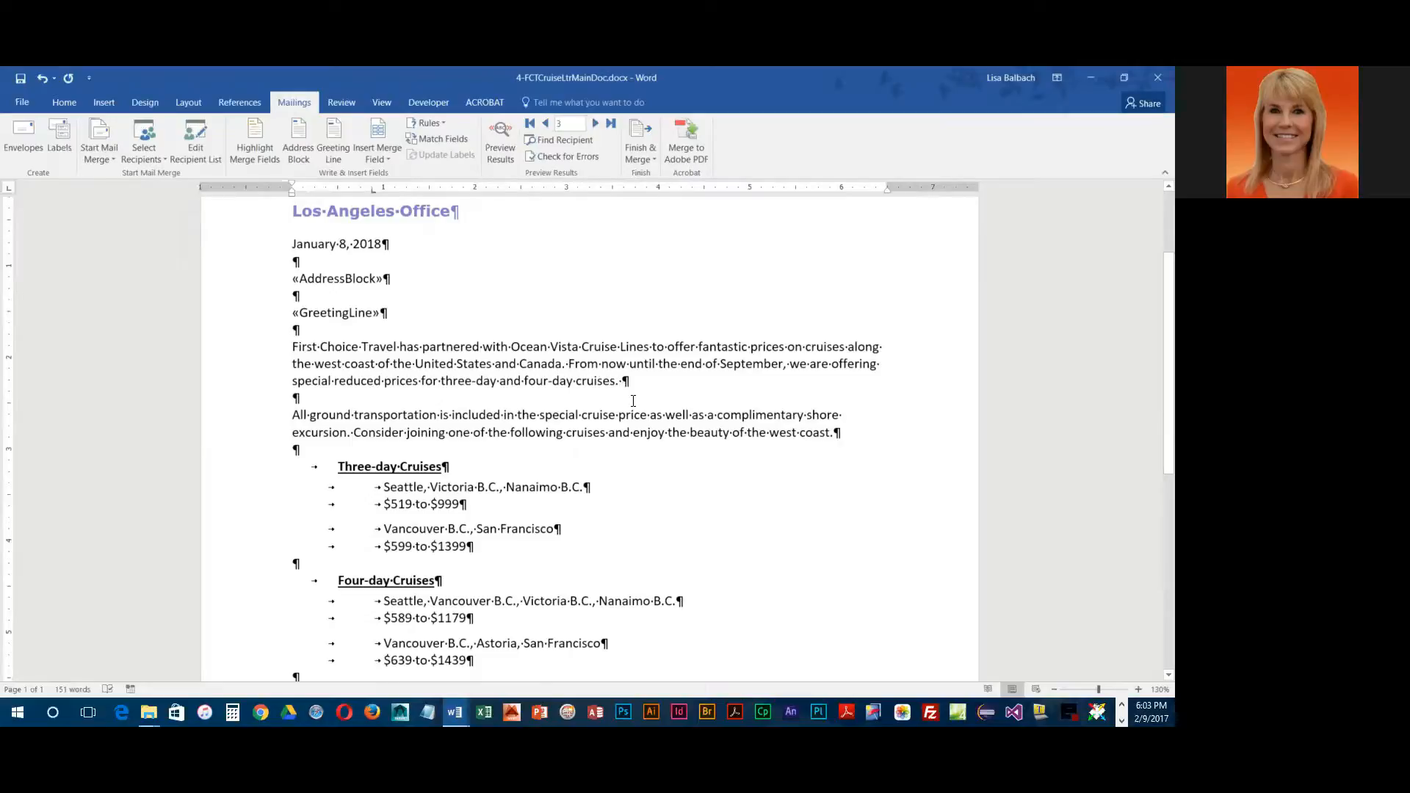
text(With your)
click(389, 158)
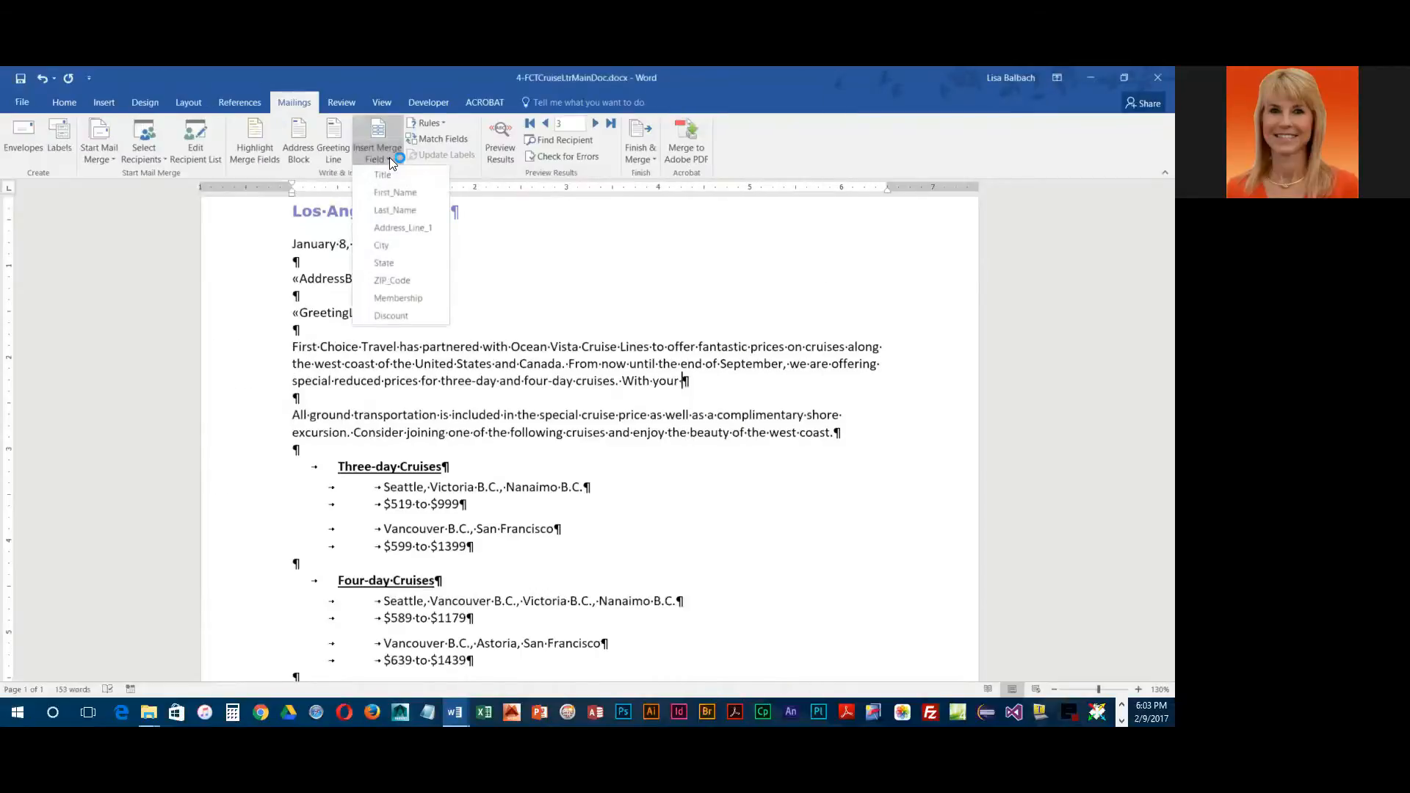
click(409, 298)
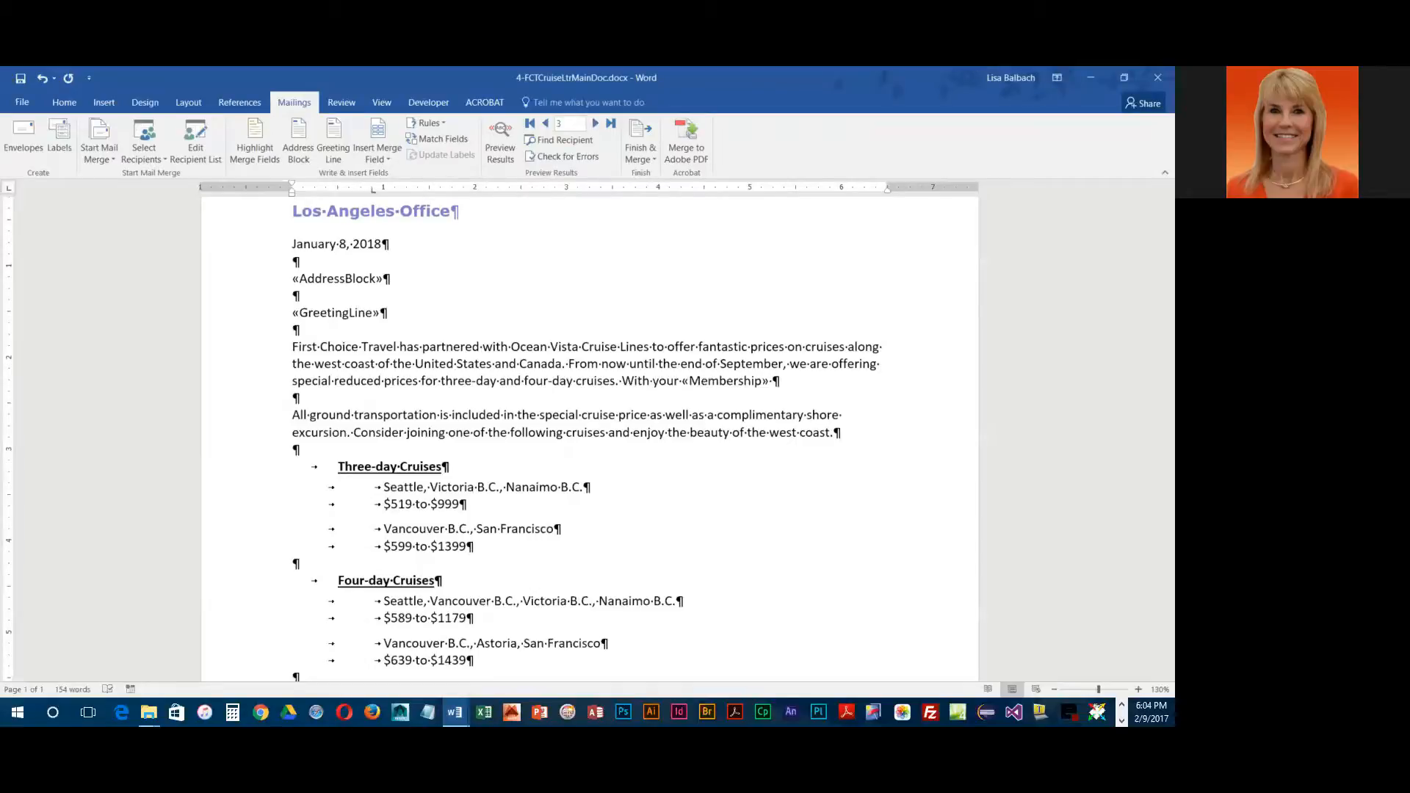
Step: Complete the first body paragraph with "membership, you will receive an additional," the Discount merge field and "discount.", and save the main document
text(membership, you will re)
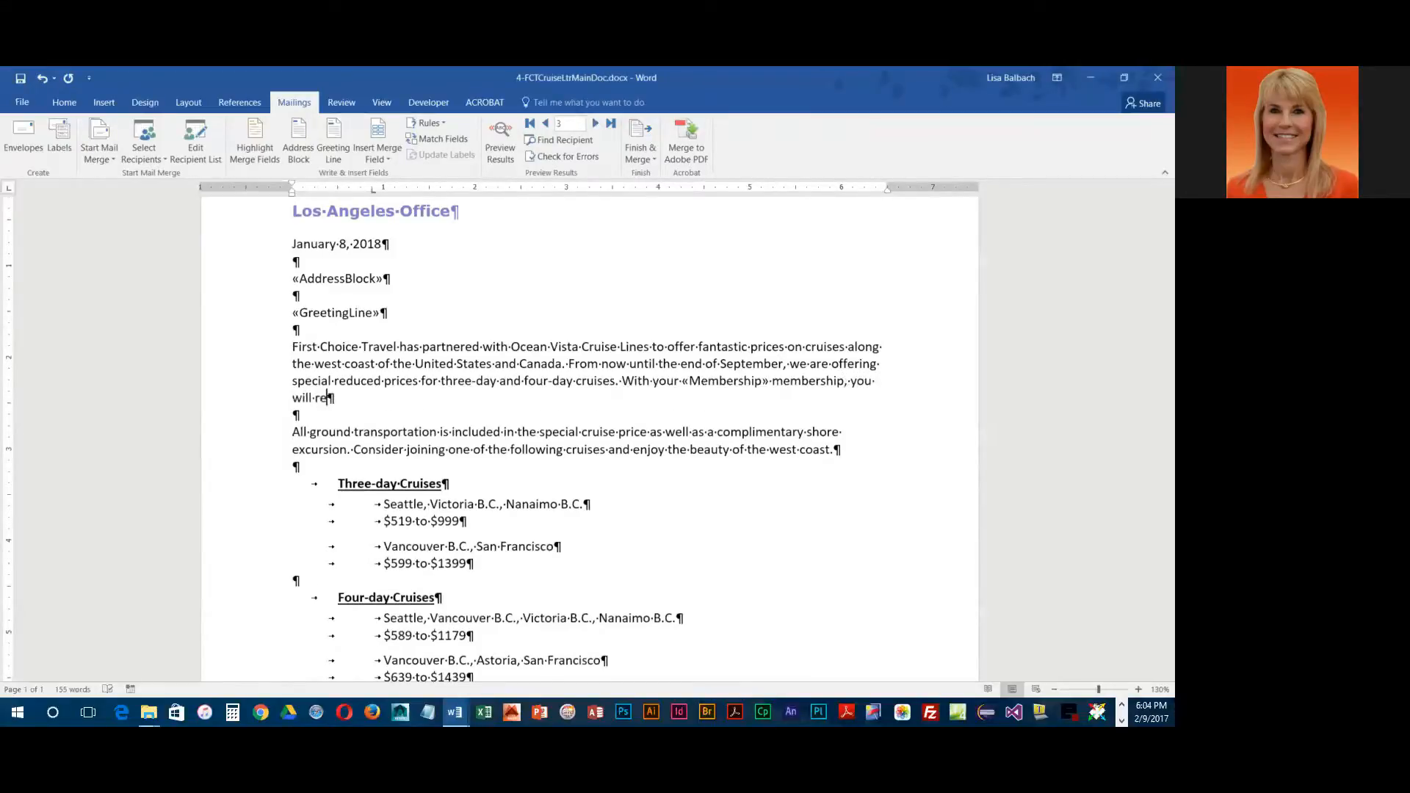
text(ceive an additional)
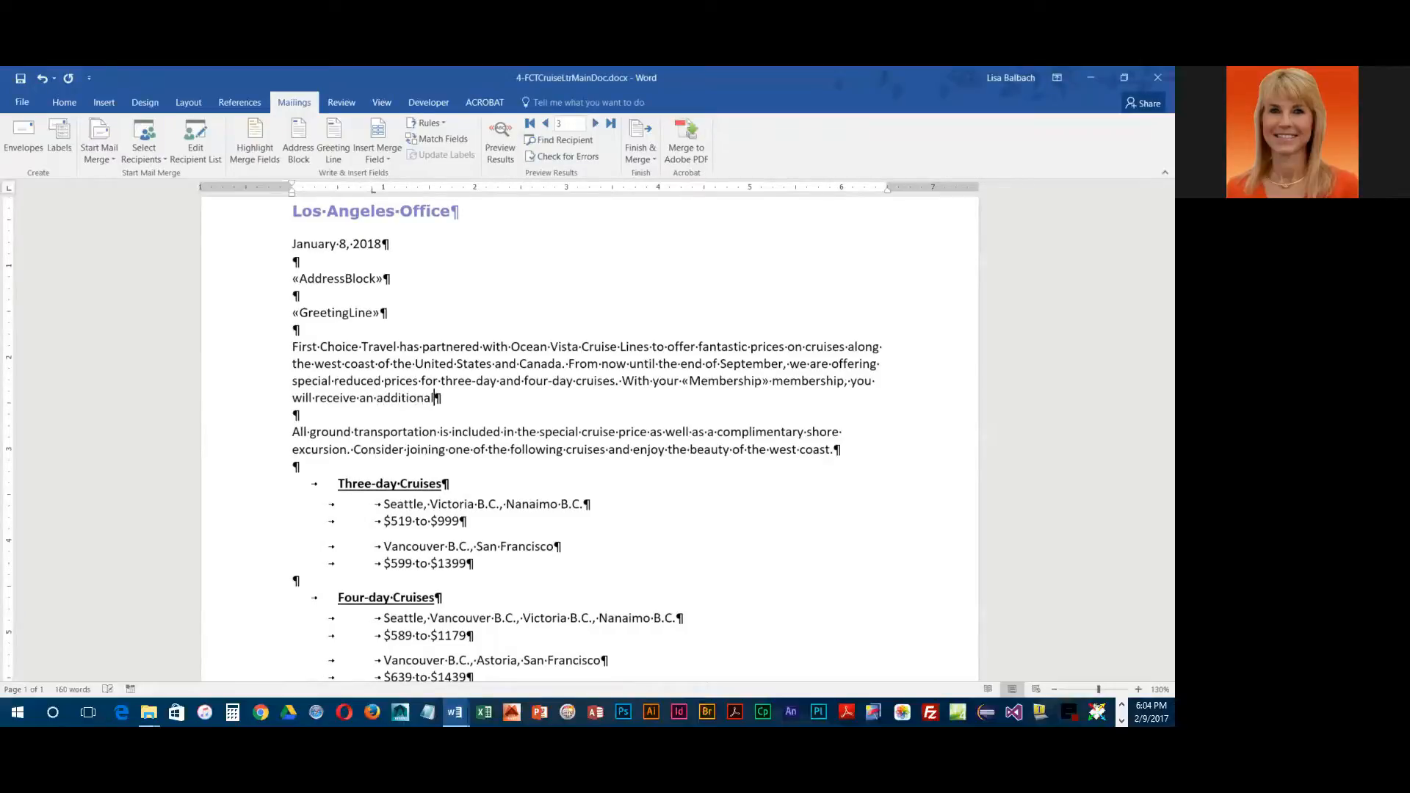
text(,)
click(389, 156)
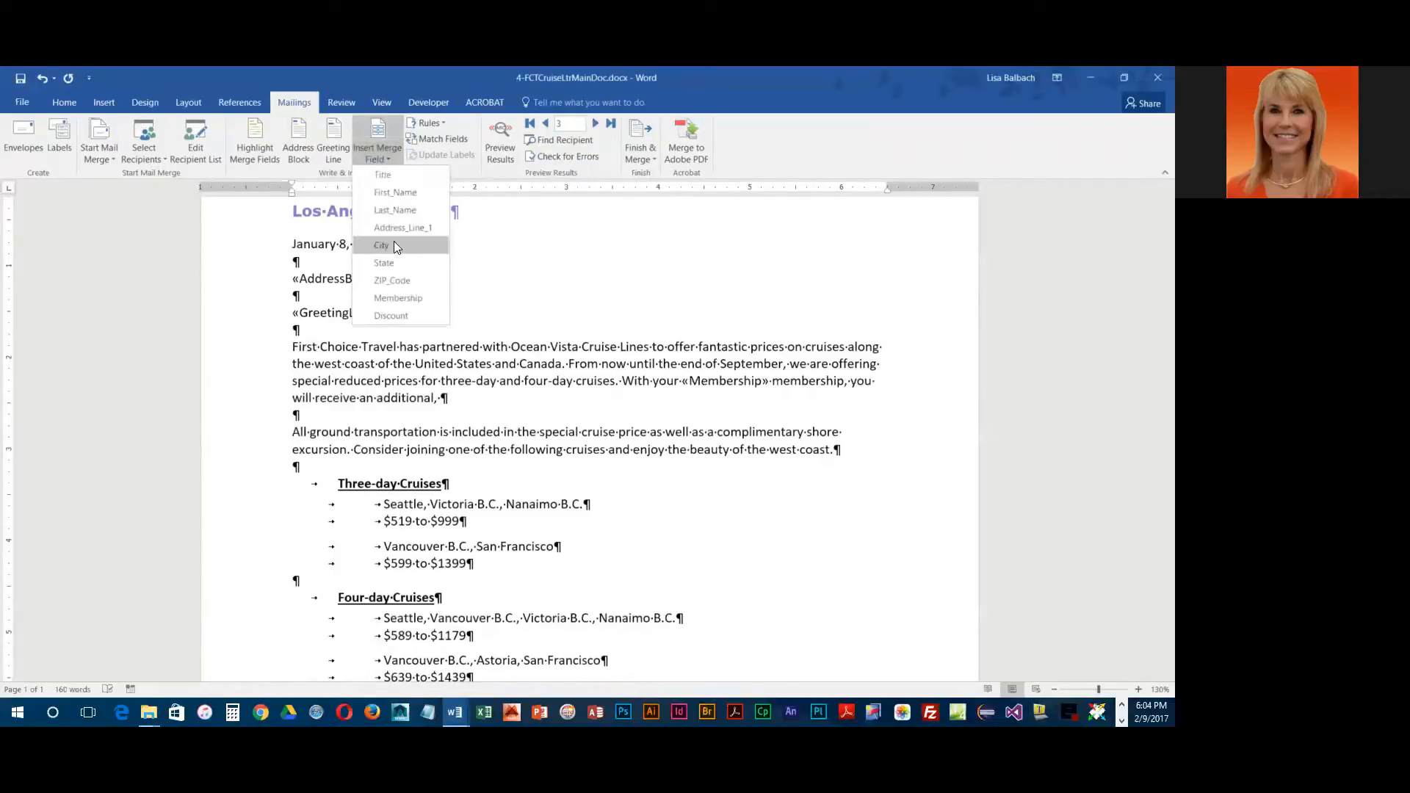
click(409, 318)
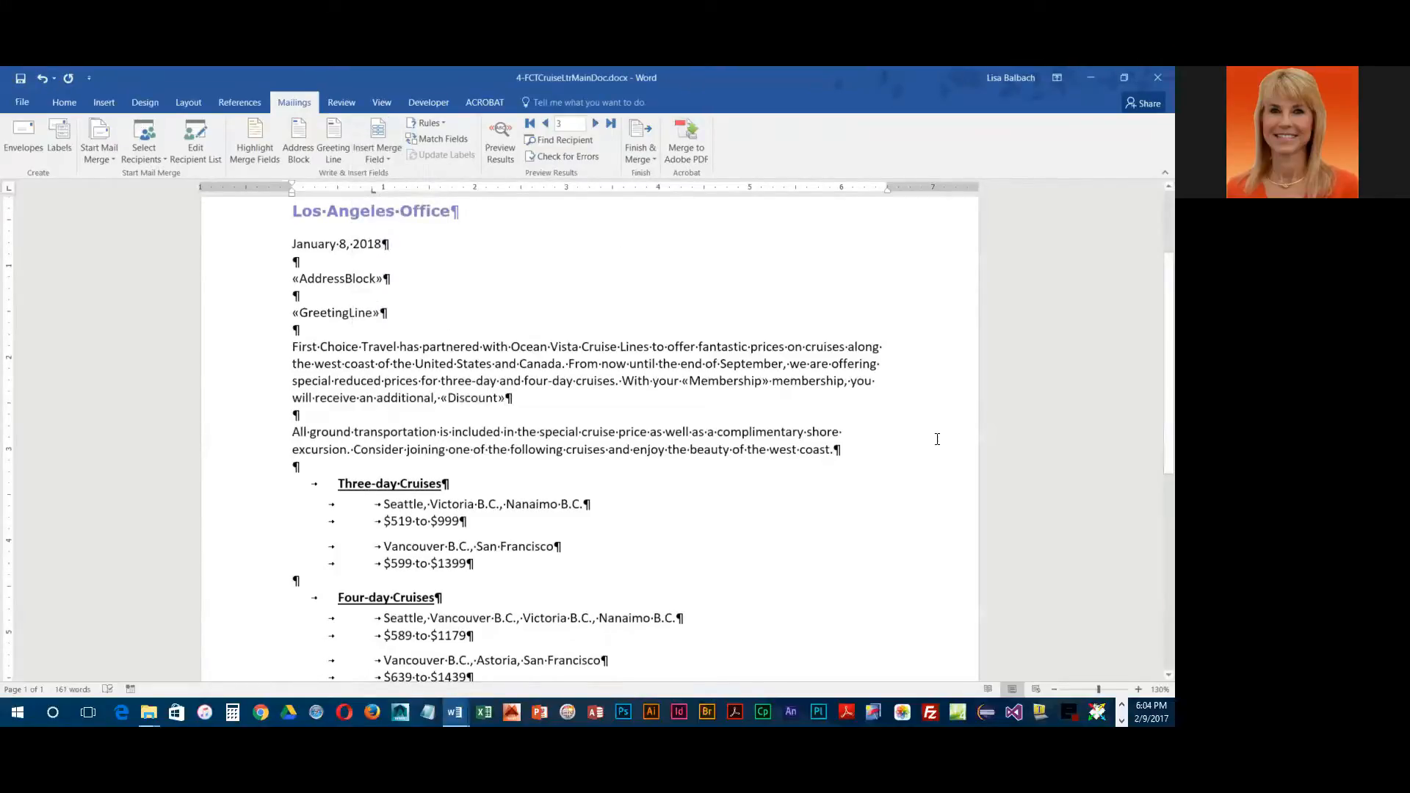
text(d)
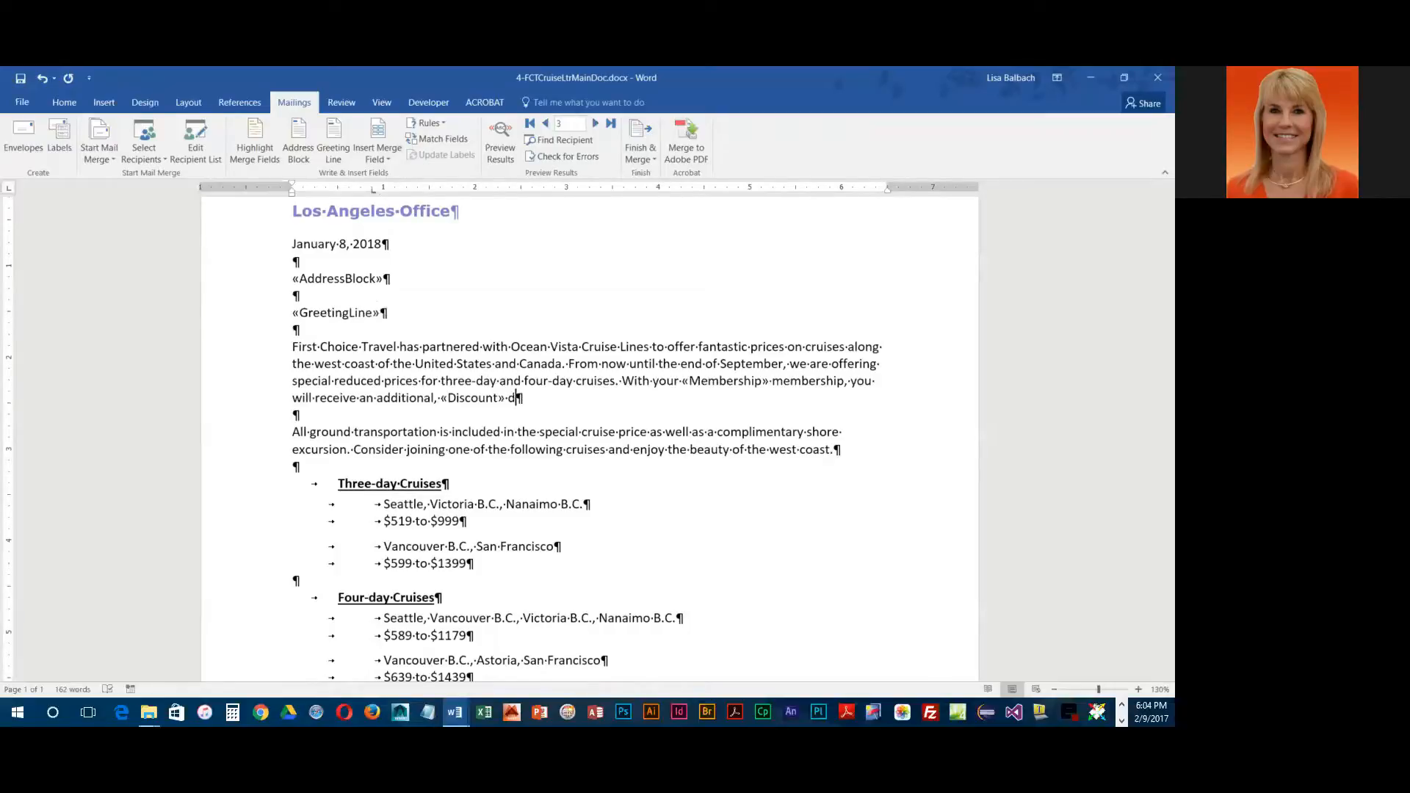
text(iscount.)
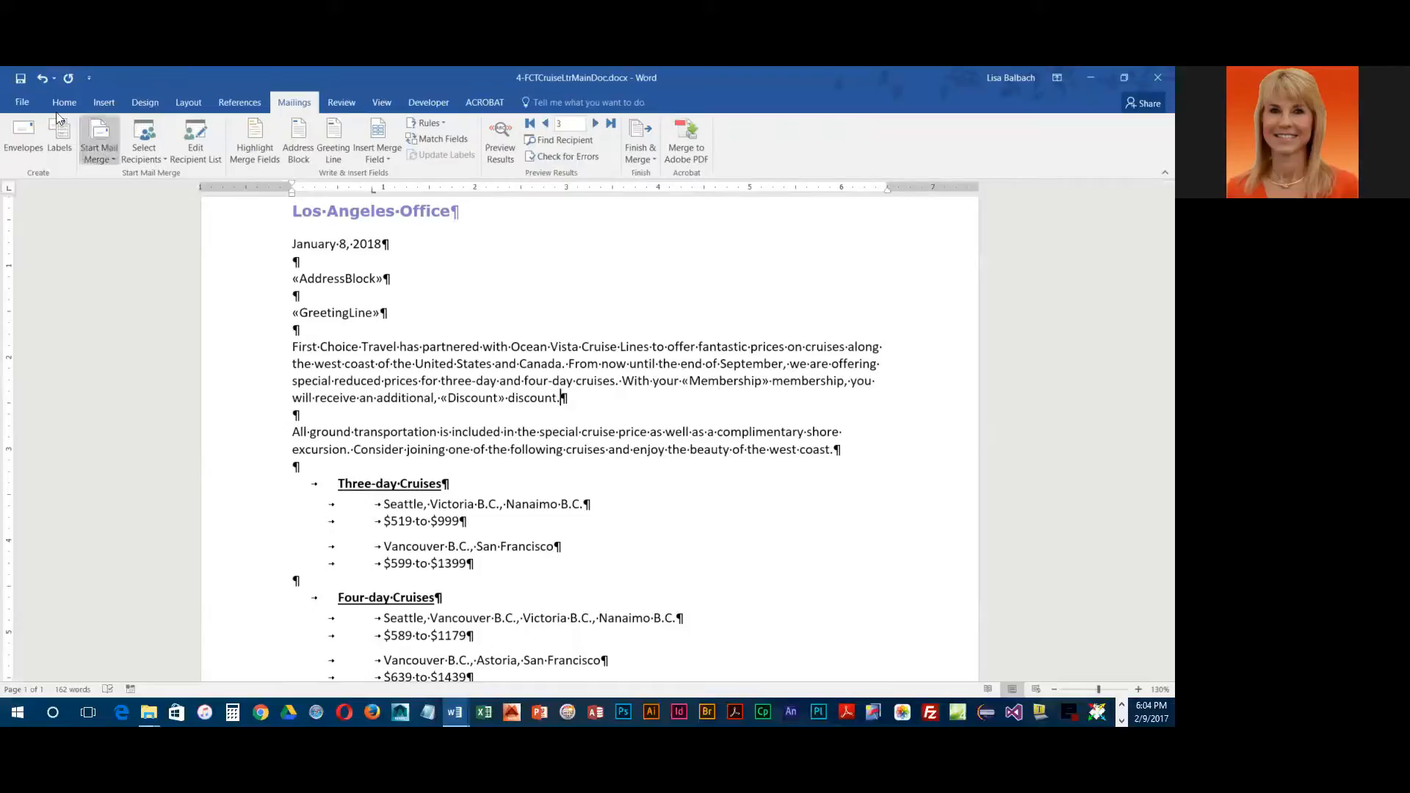
click(23, 80)
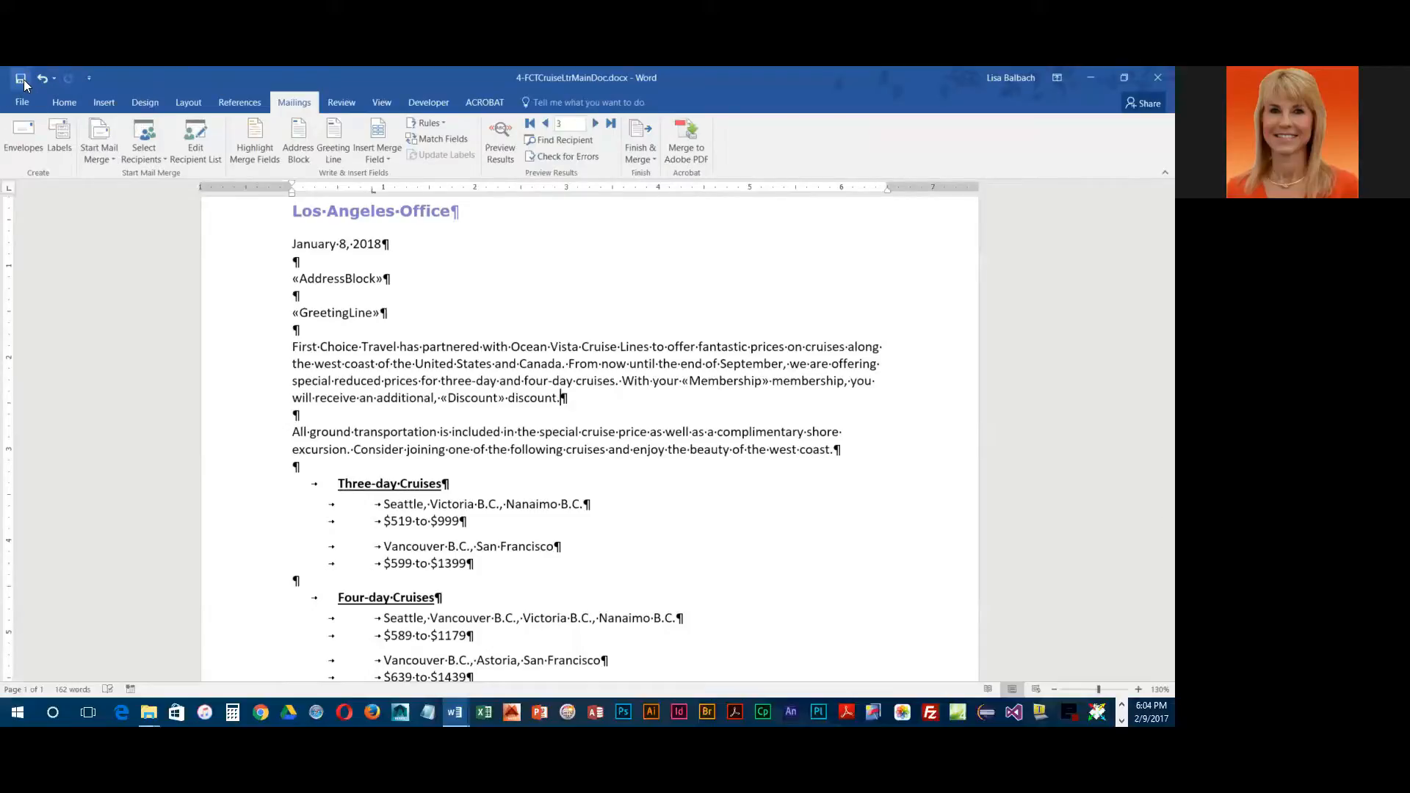
Step: Add two more blank lines between the date and the address block, and save the main document
click(329, 261)
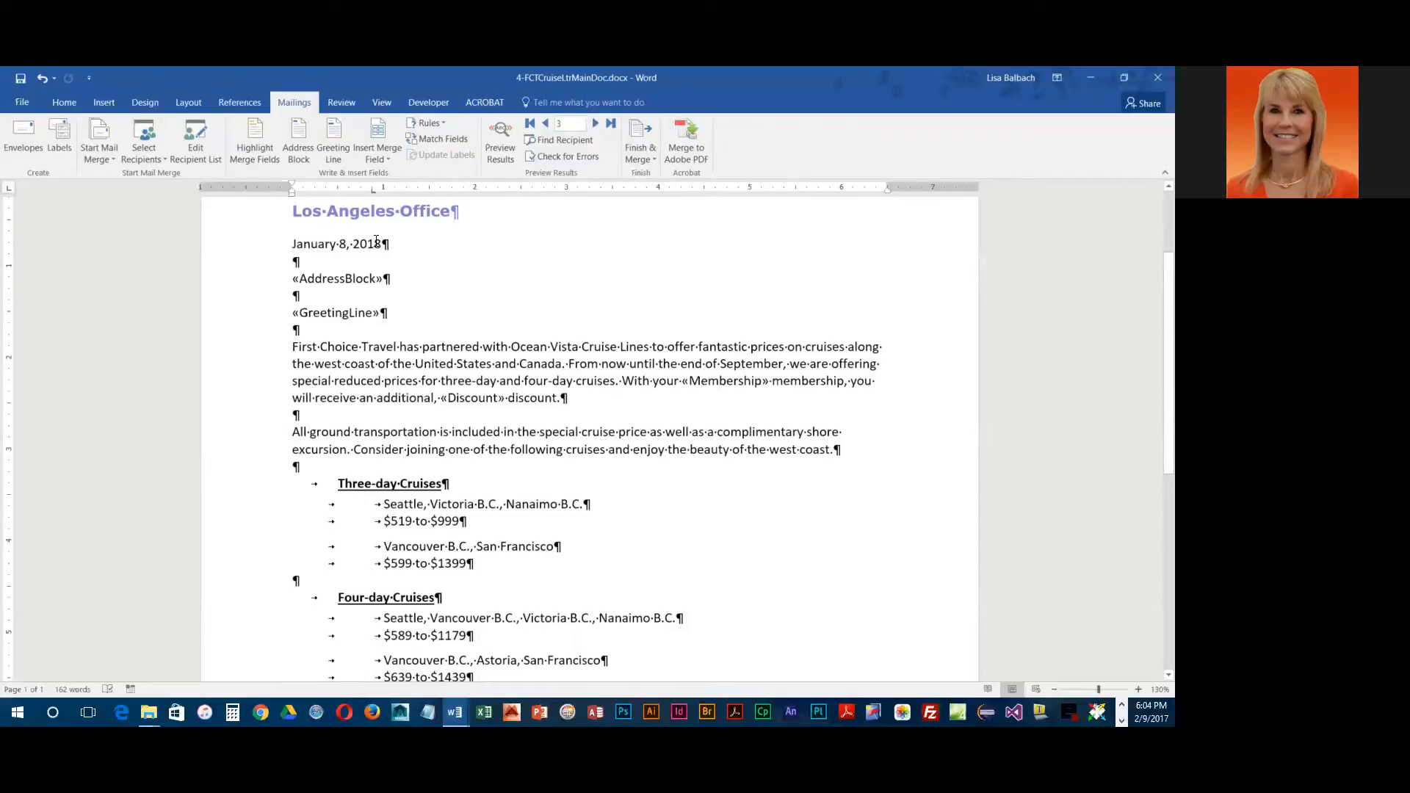
key(Return)
key(Return)
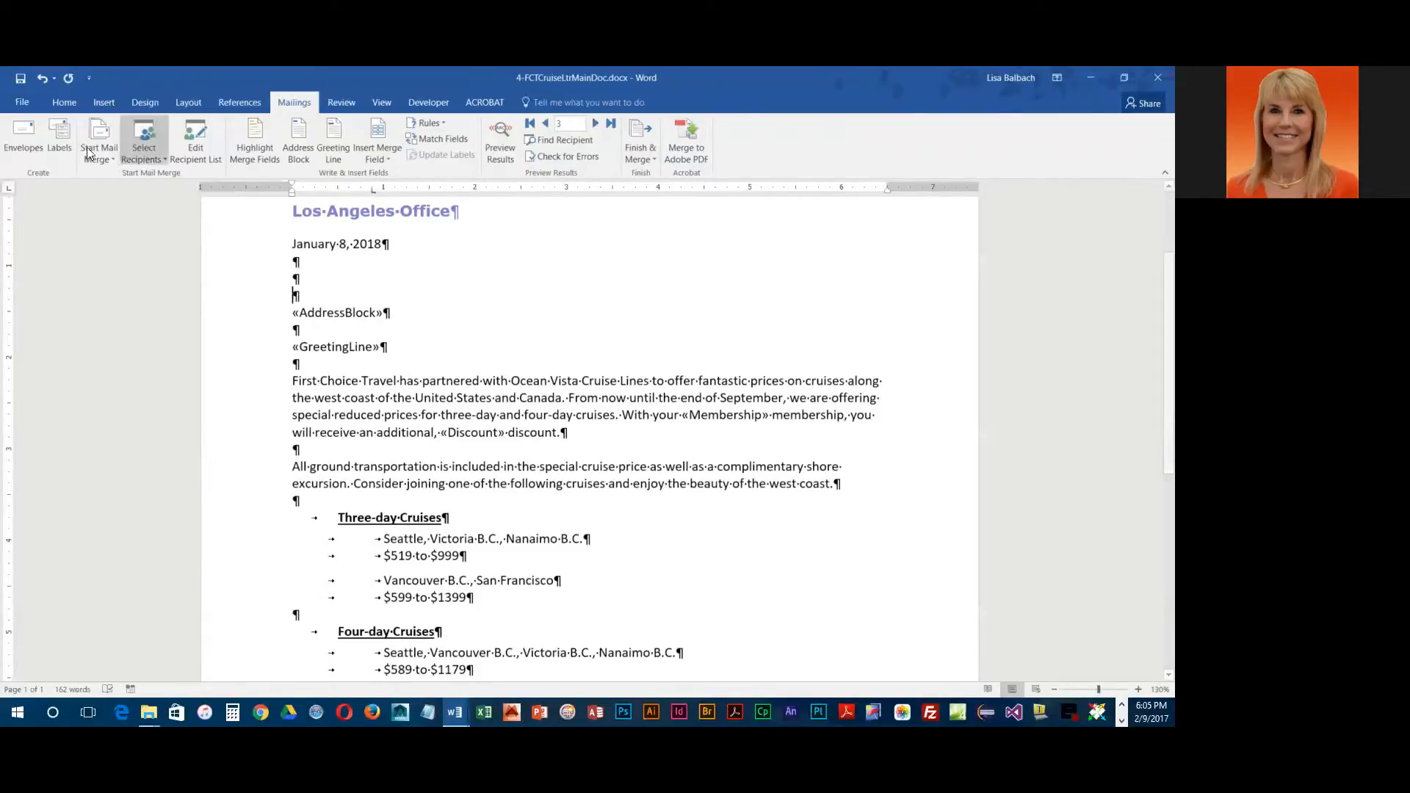
click(22, 78)
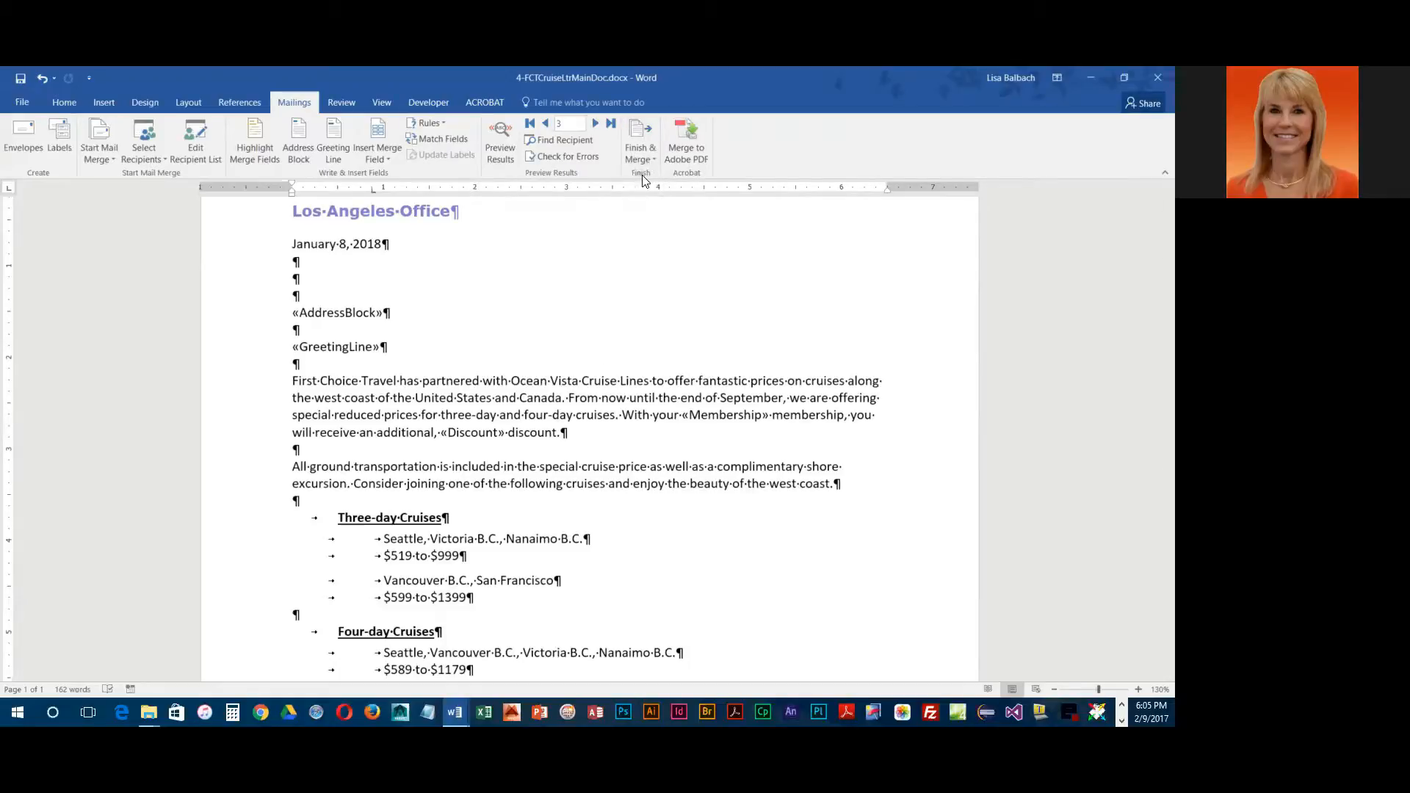
Step: Merge all records into a new document of individual letters
click(645, 134)
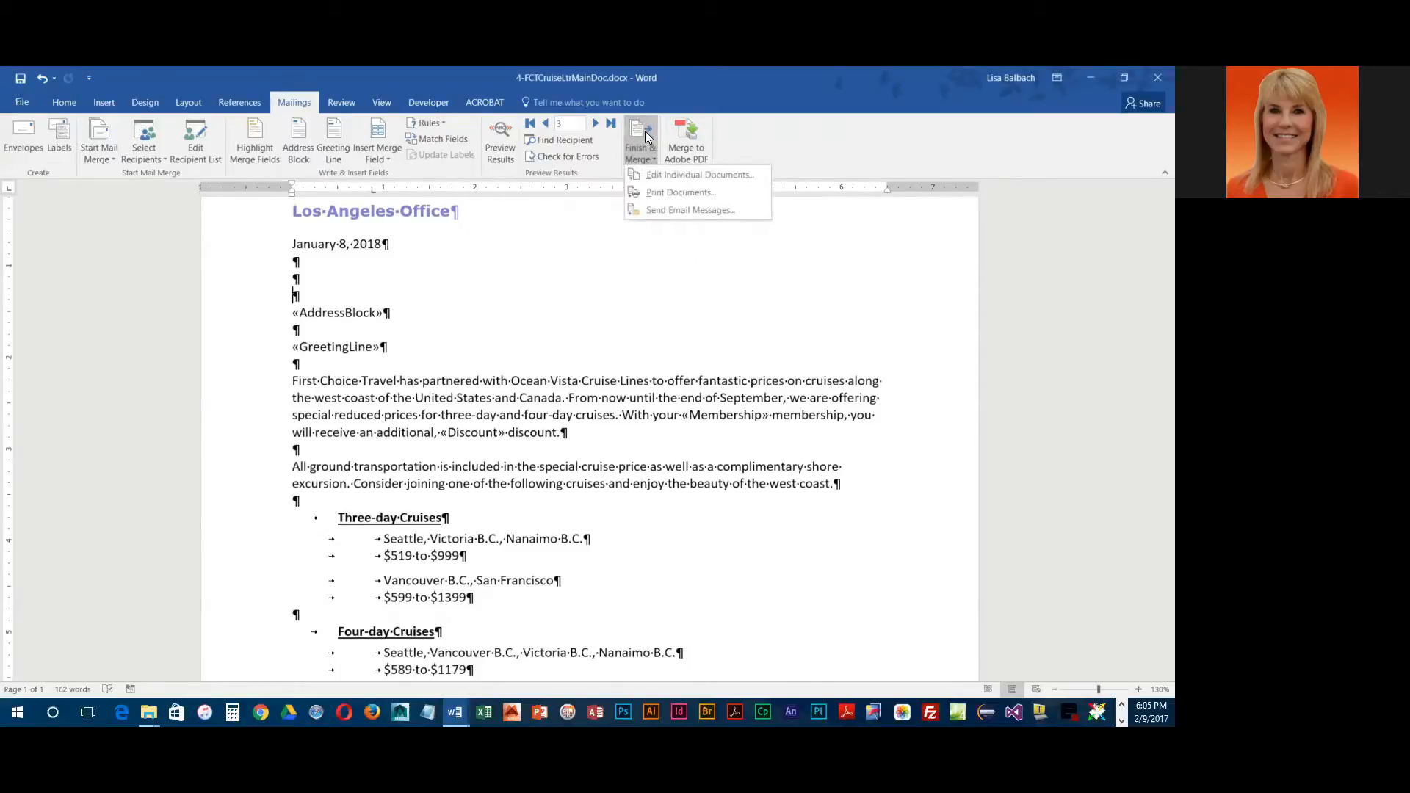
click(681, 175)
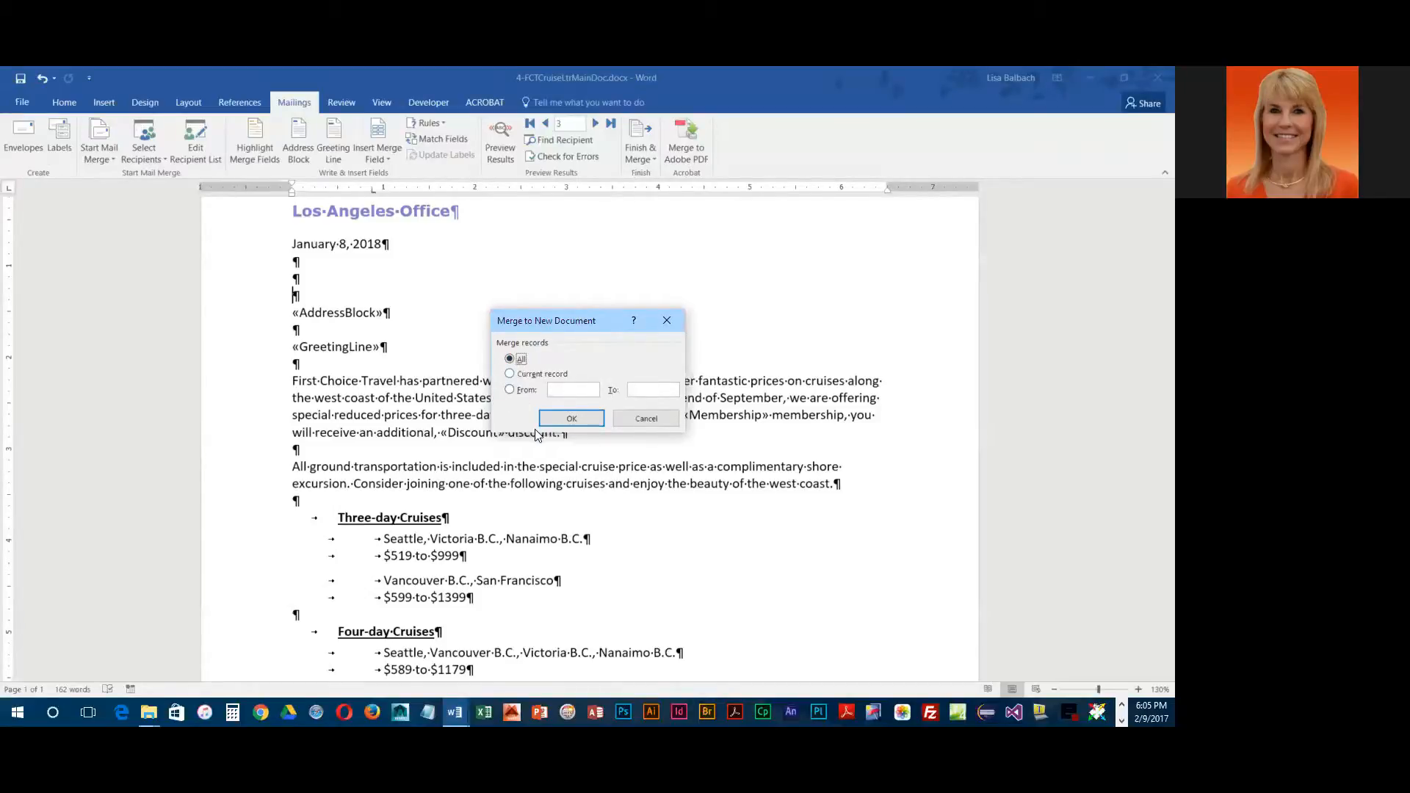
click(571, 417)
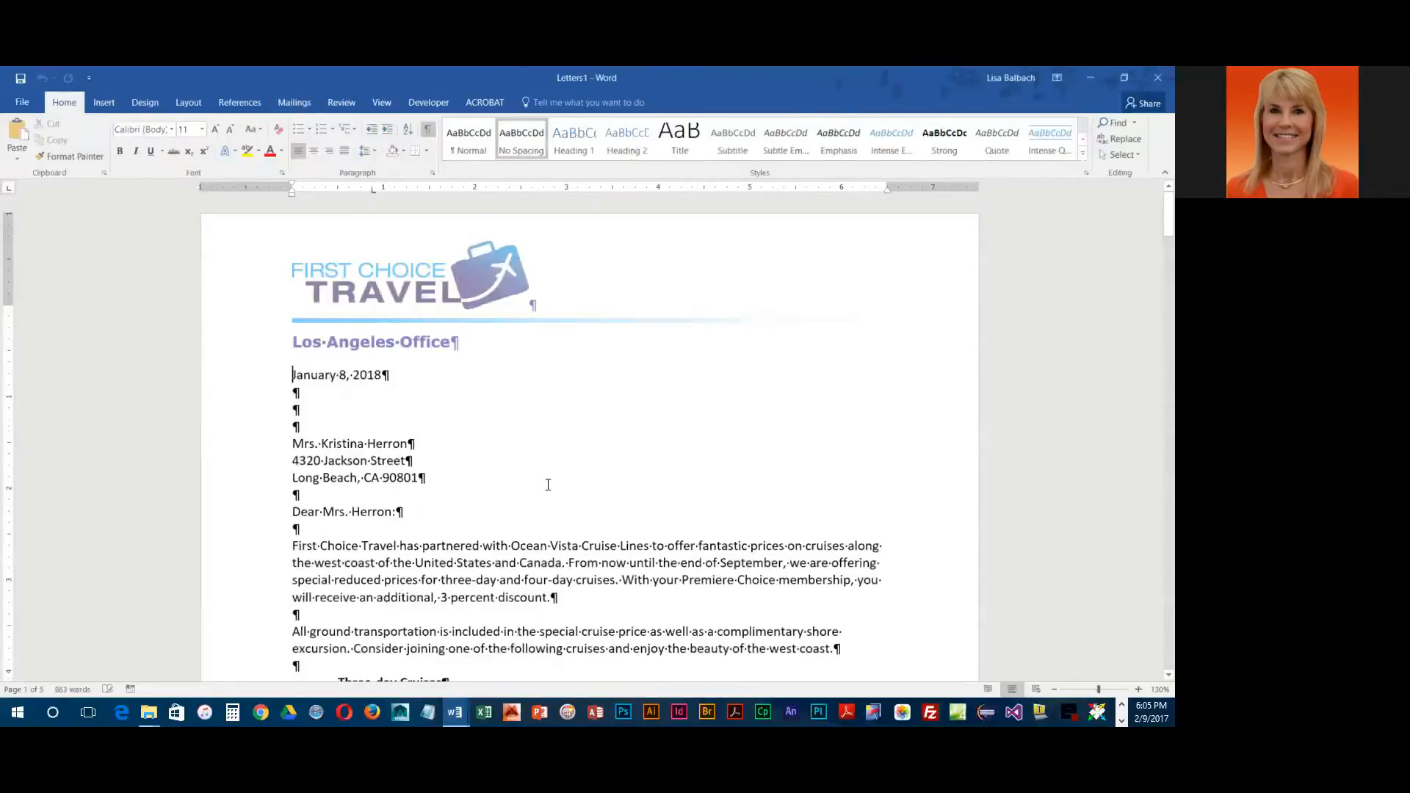
Step: Review the merged letters for each recipient's address, greeting, membership and discount
scroll(548, 482, down, 3)
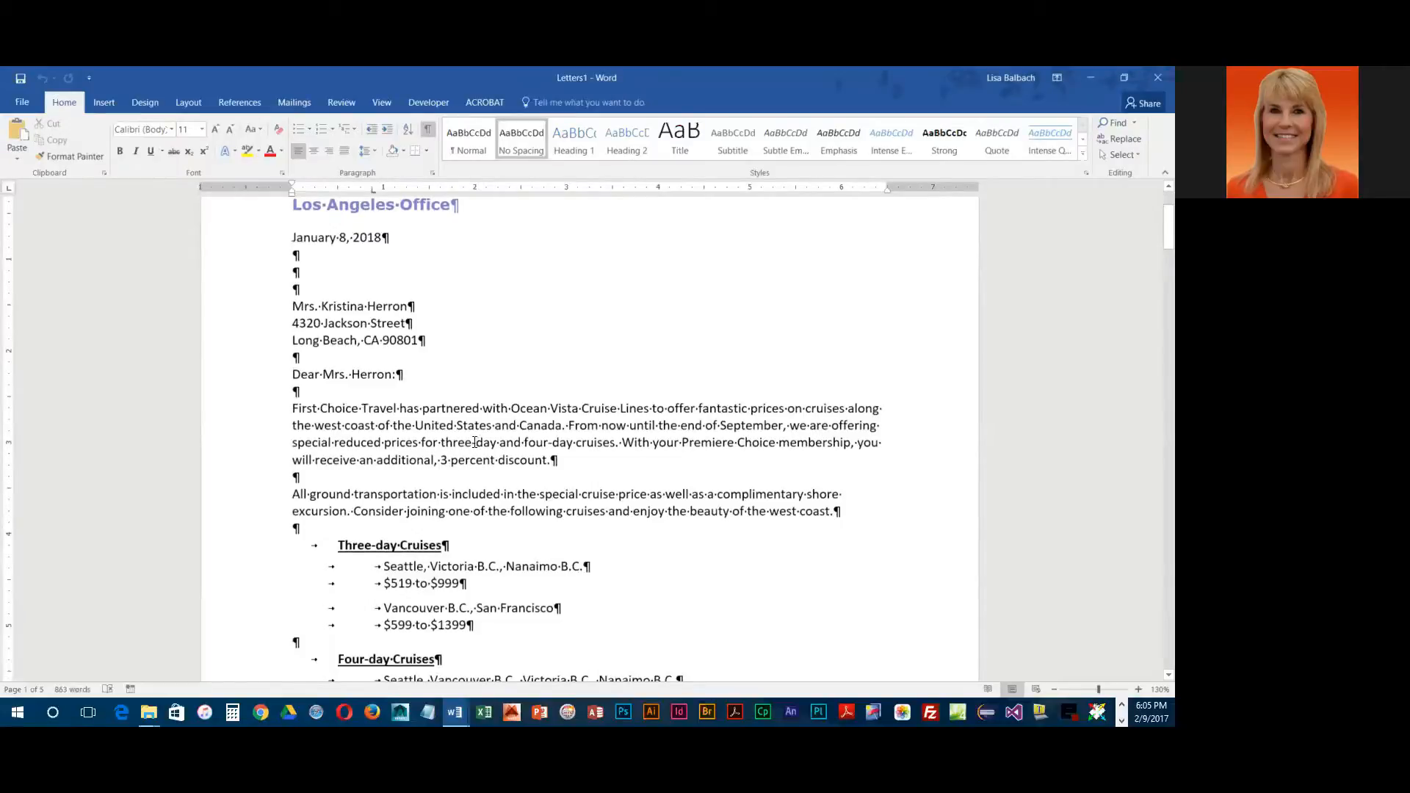
scroll(474, 433, down, 20)
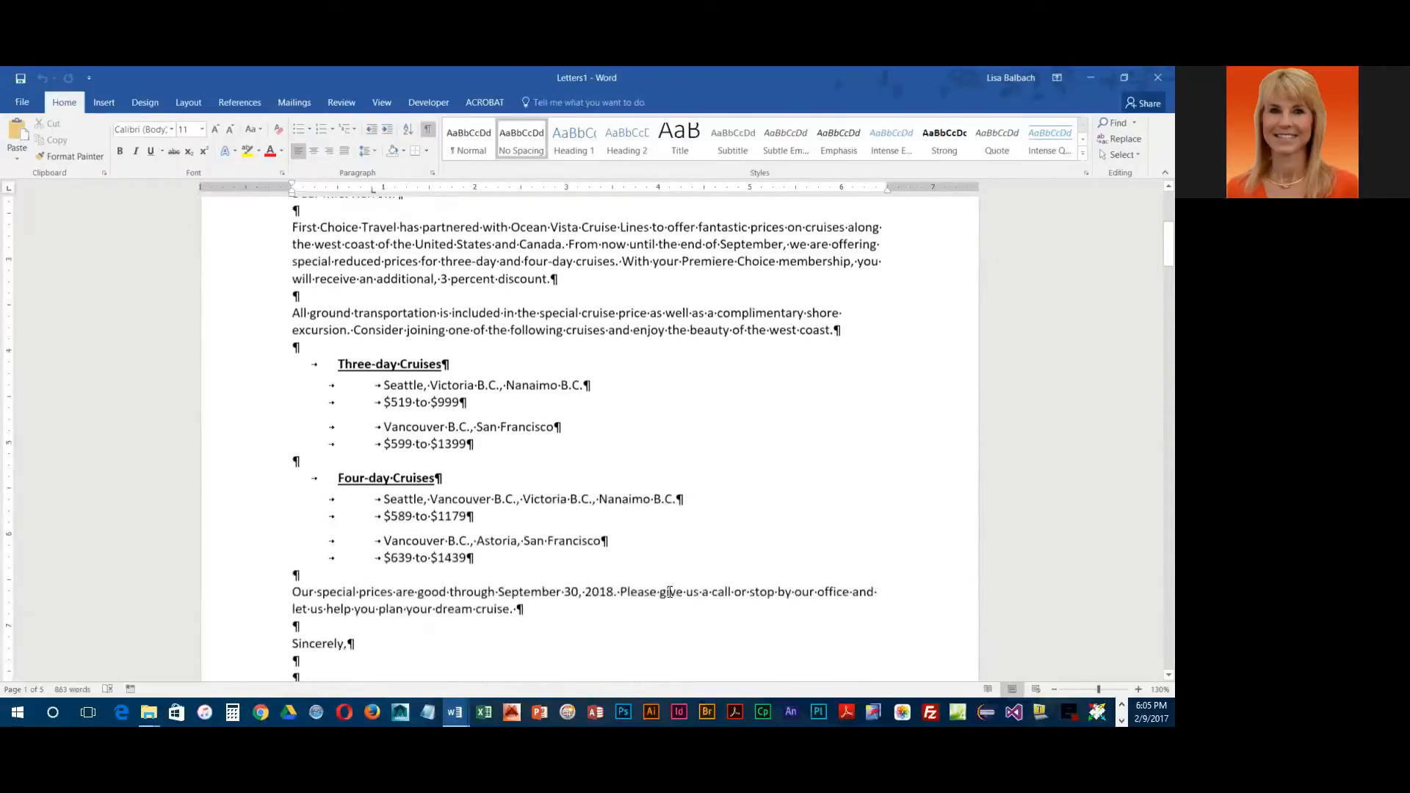
scroll(664, 581, down, 20)
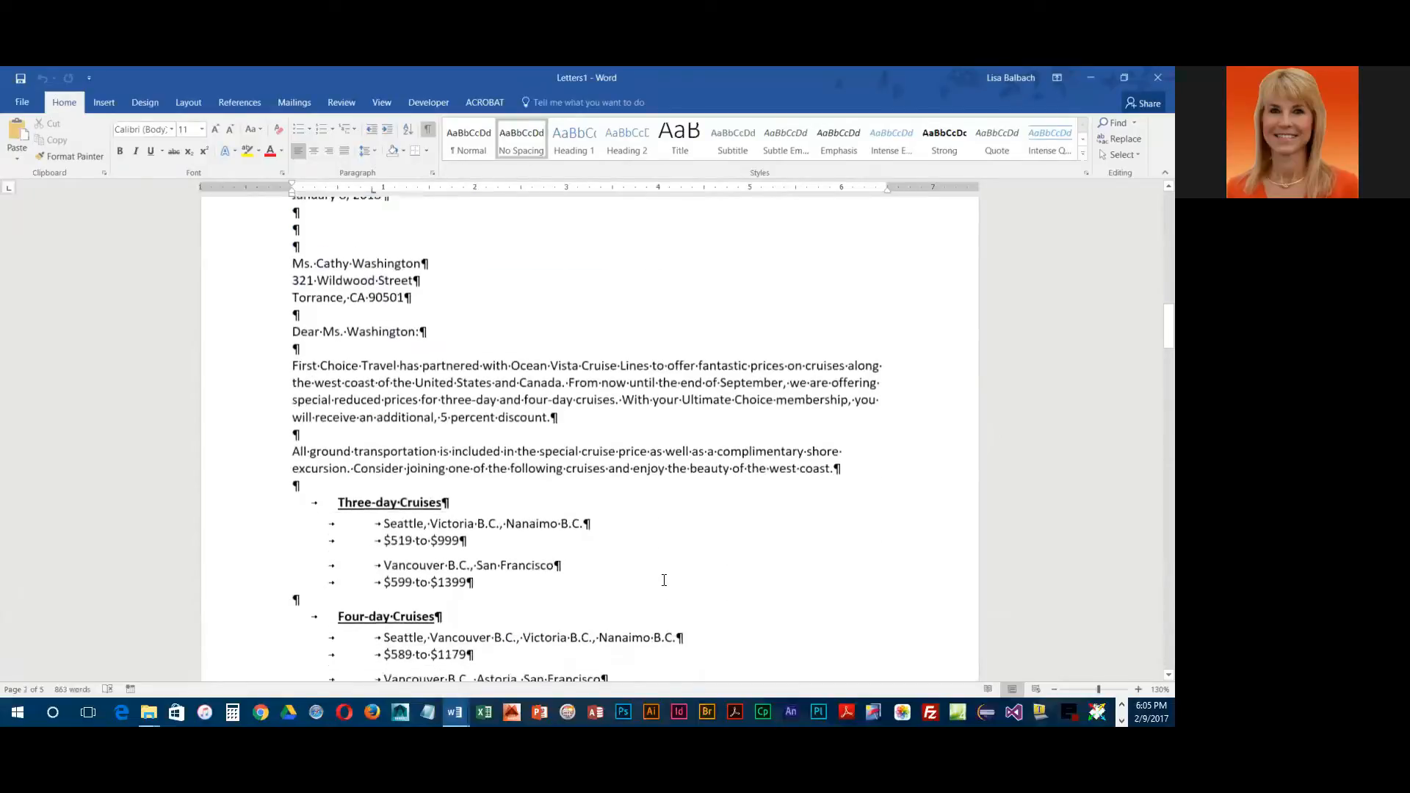
scroll(664, 580, down, 5)
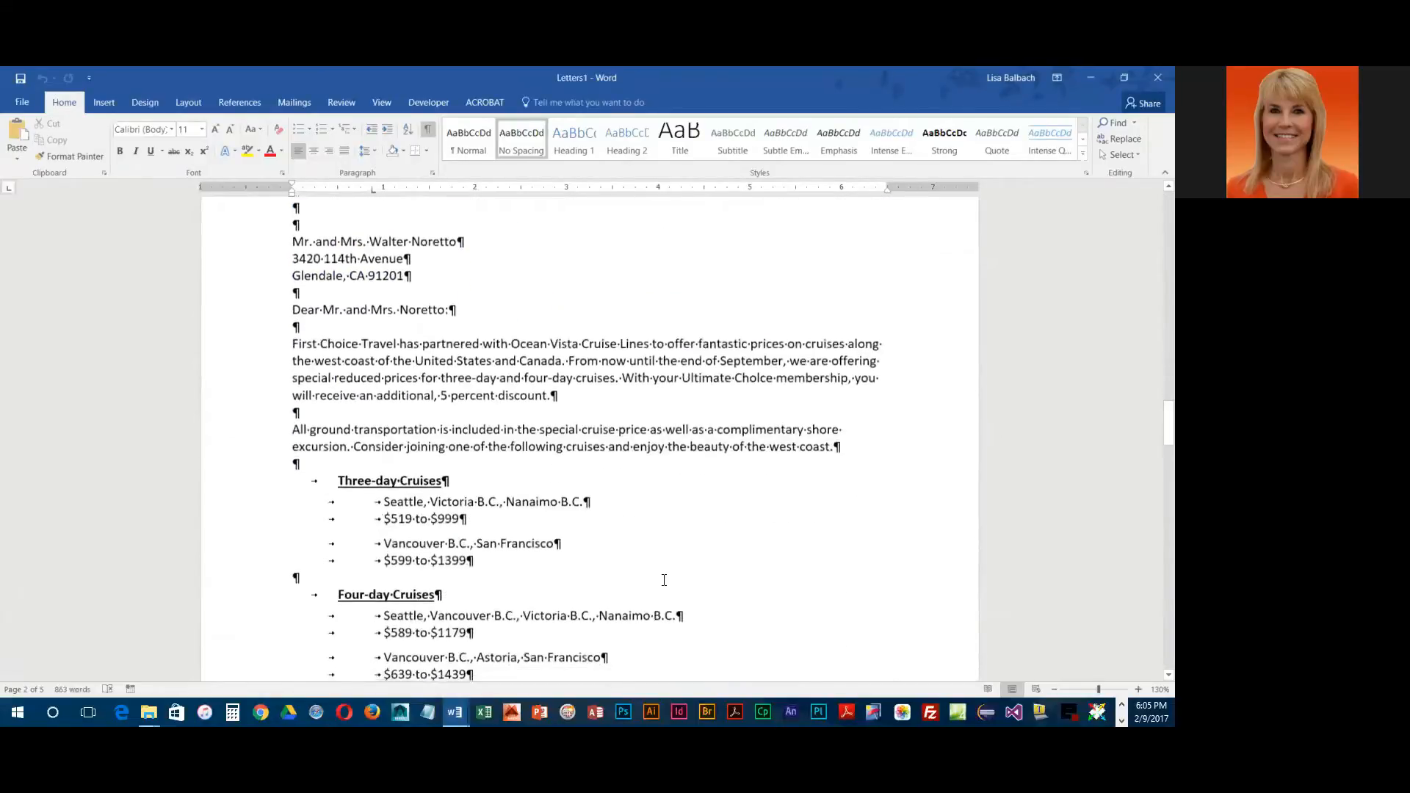
scroll(664, 581, down, 20)
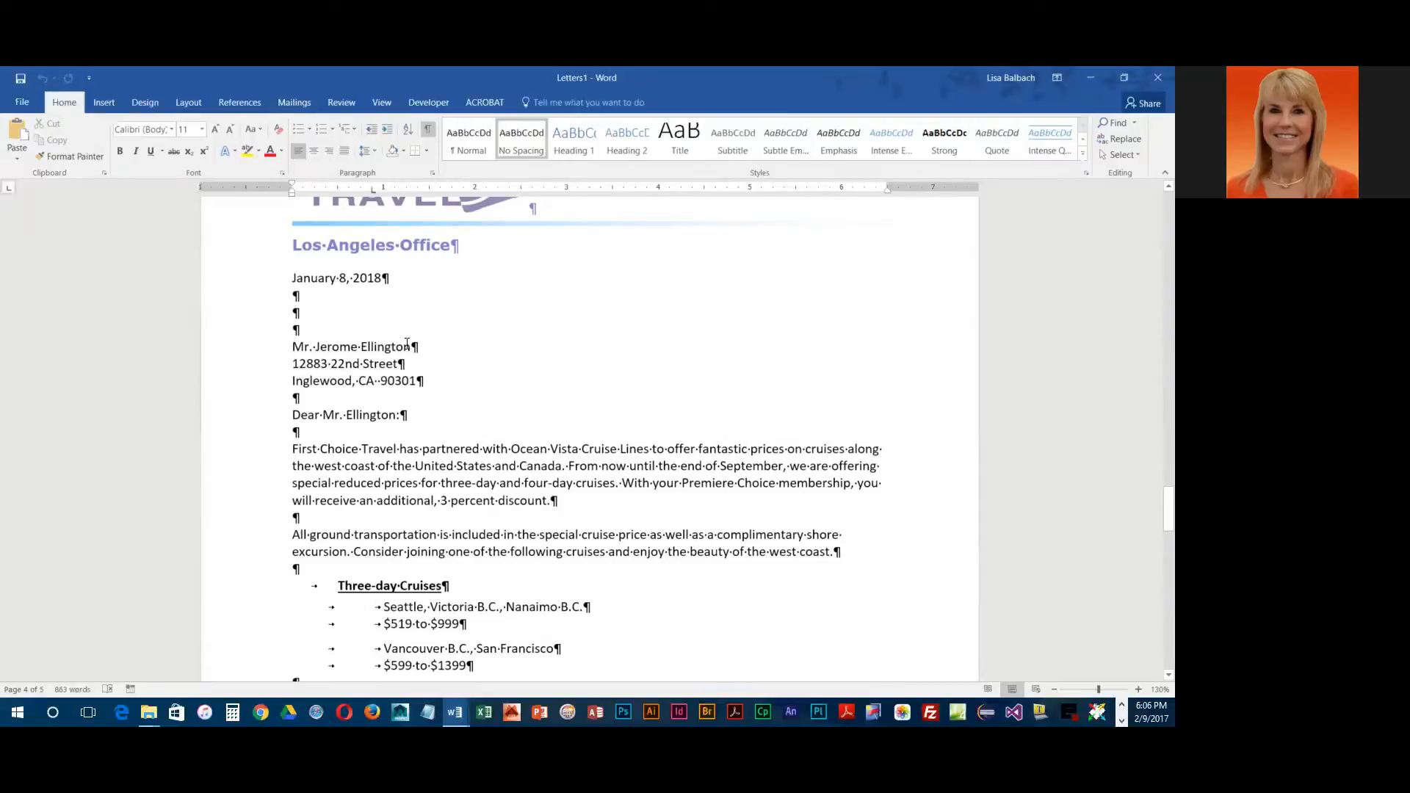
scroll(435, 415, up, 5)
scroll(435, 424, up, 3)
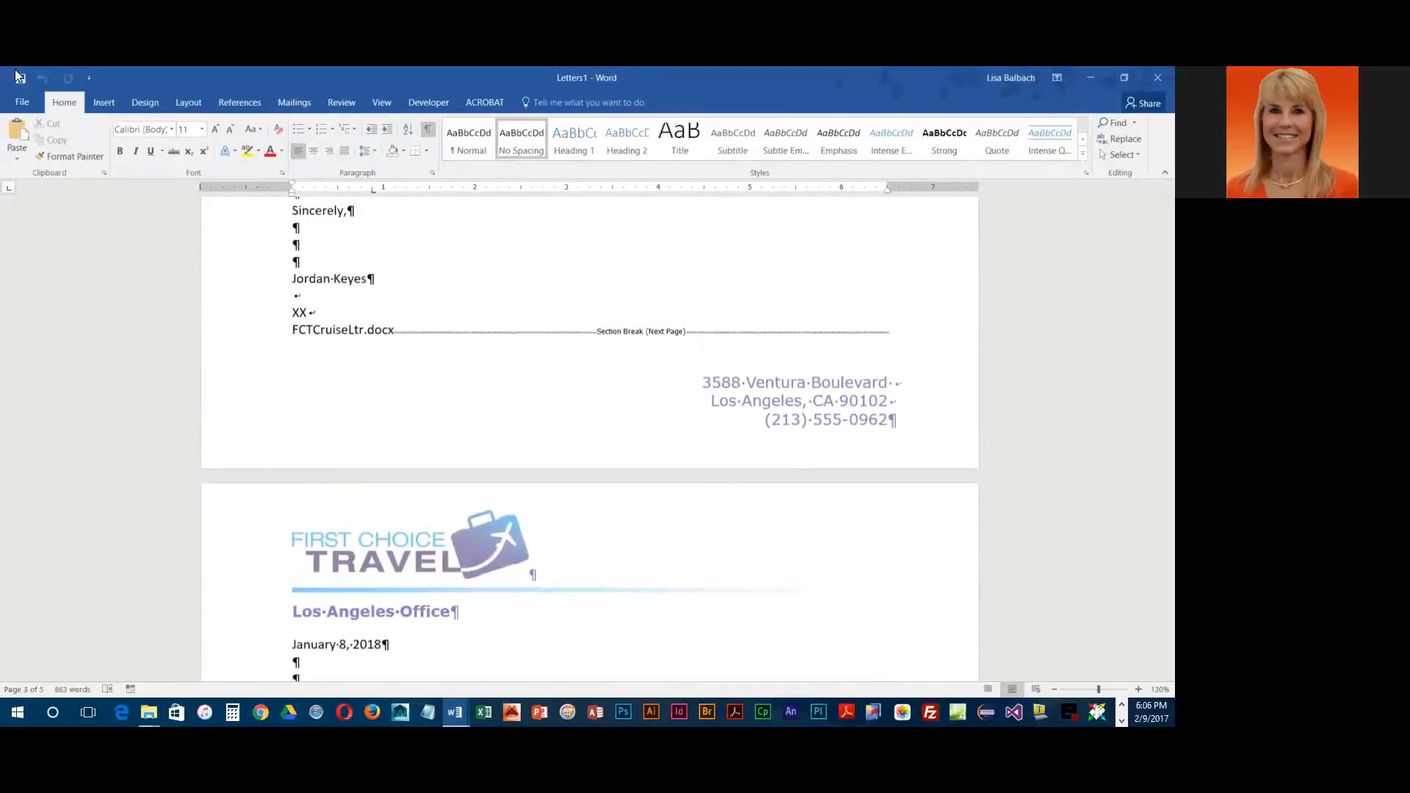
Step: Save the merged letters as 4-FCTMergedCruiseLtrs in the personal OneDrive
click(24, 103)
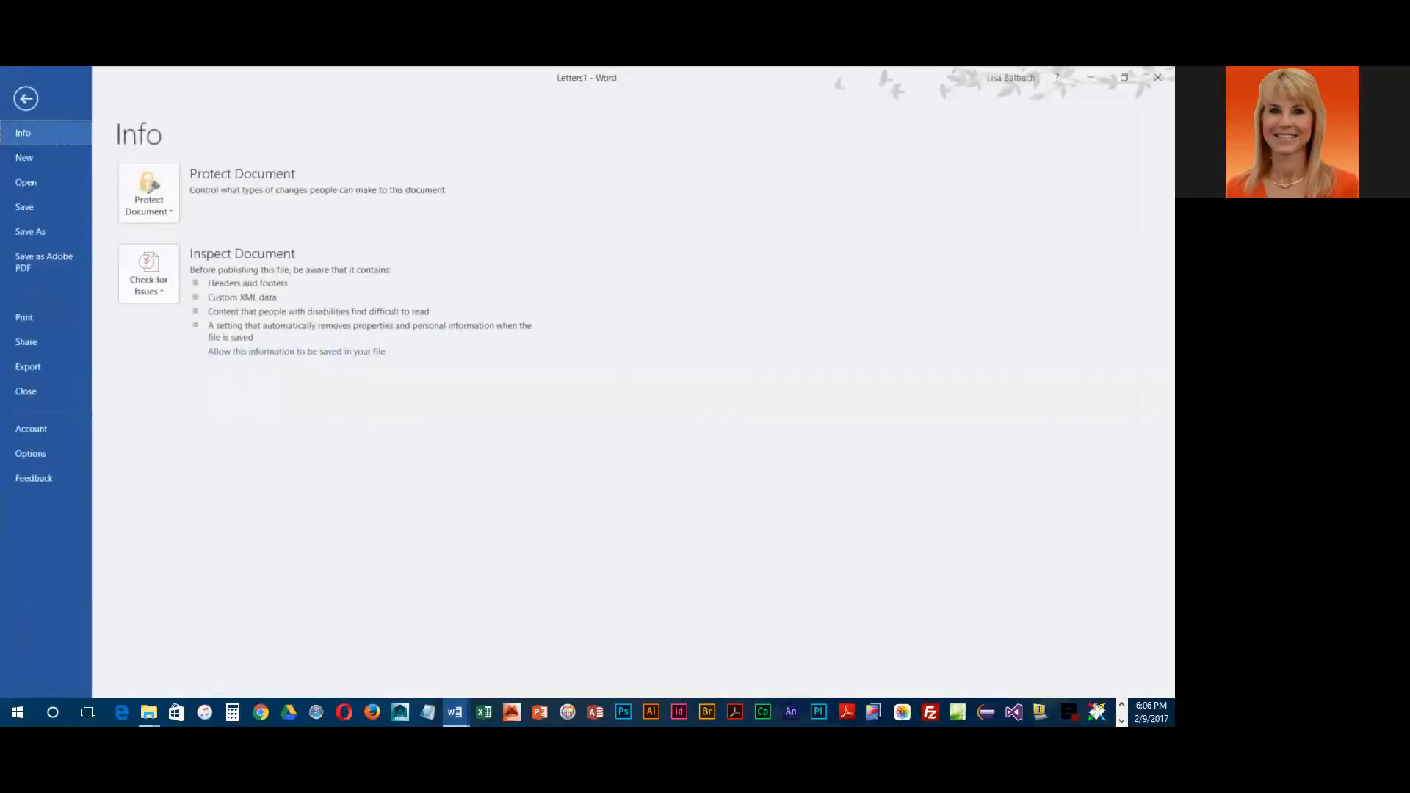
click(57, 230)
click(390, 192)
text(4-FCTM)
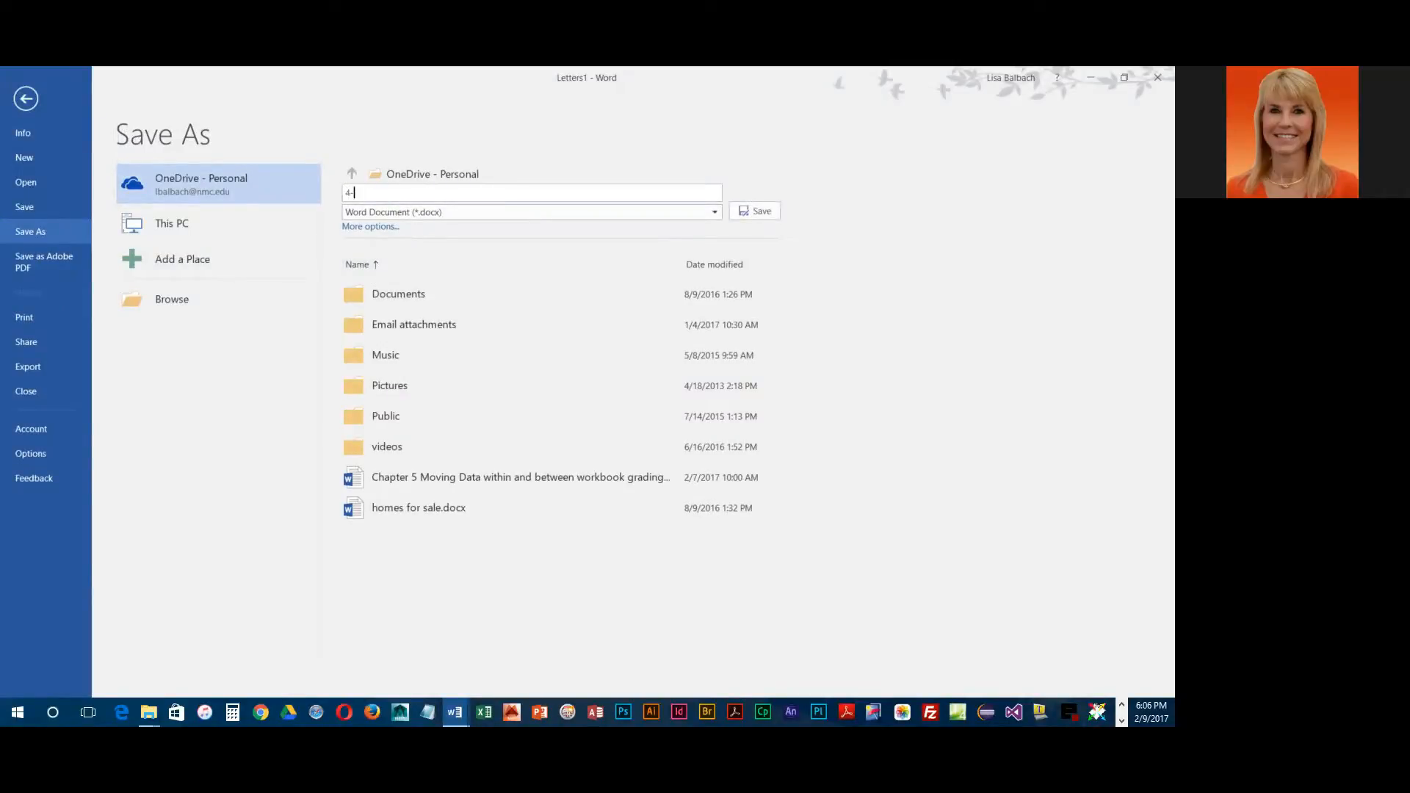
text(ergedCruiseLtrs)
key(ctrl+a)
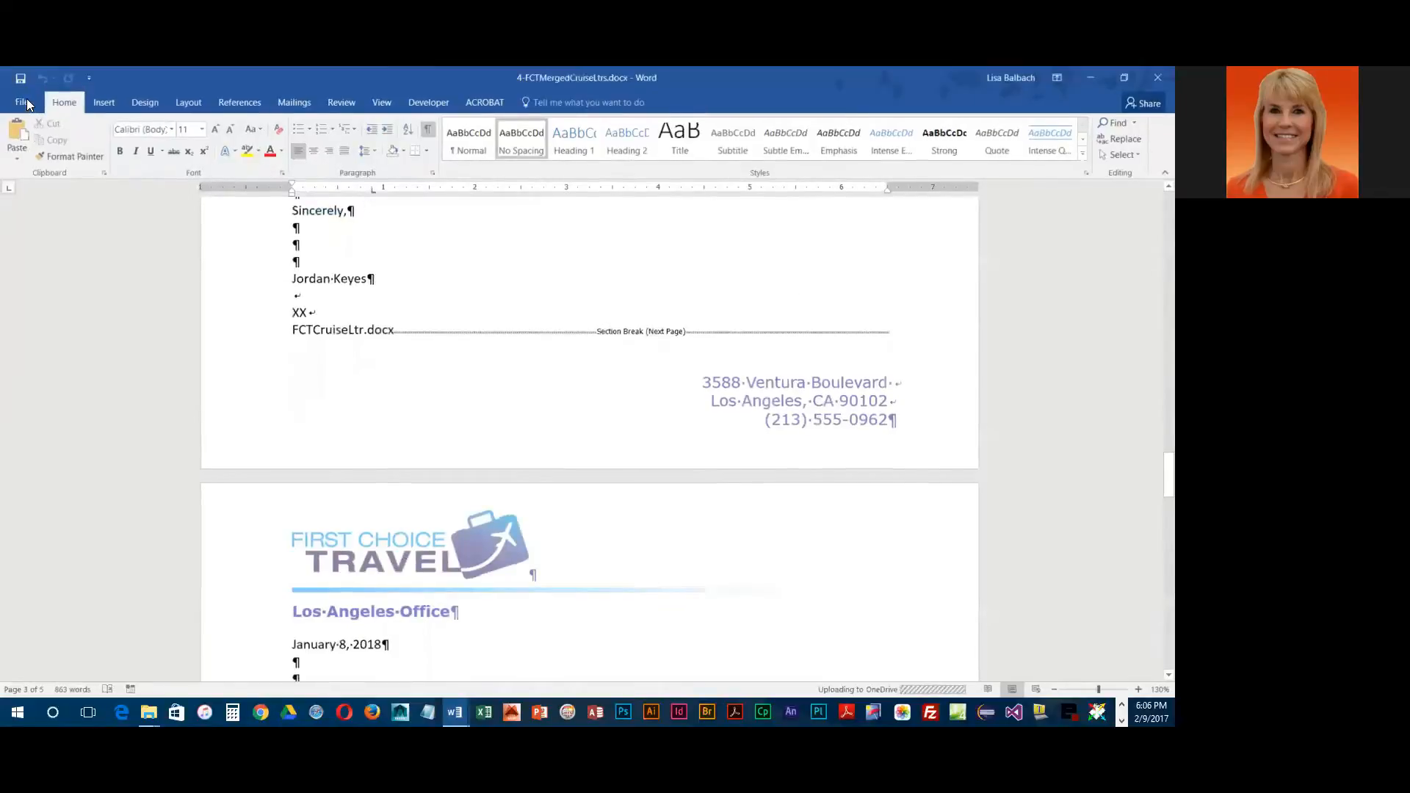
Step: Save a copy of 4-FCTMergedCruiseLtrs.docx in the WordS4 folder under OneDrive, Documents, CIT100
click(27, 102)
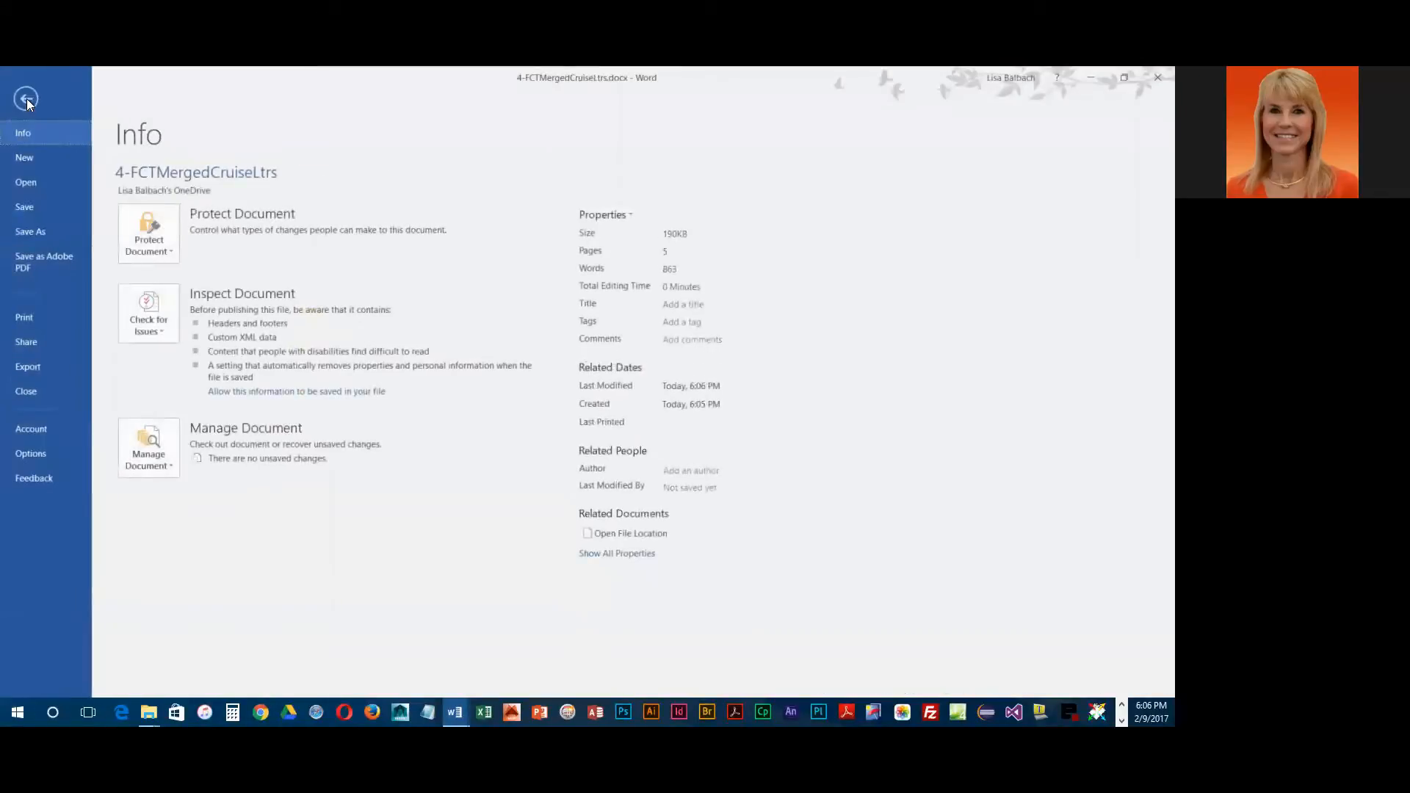
click(37, 231)
click(188, 299)
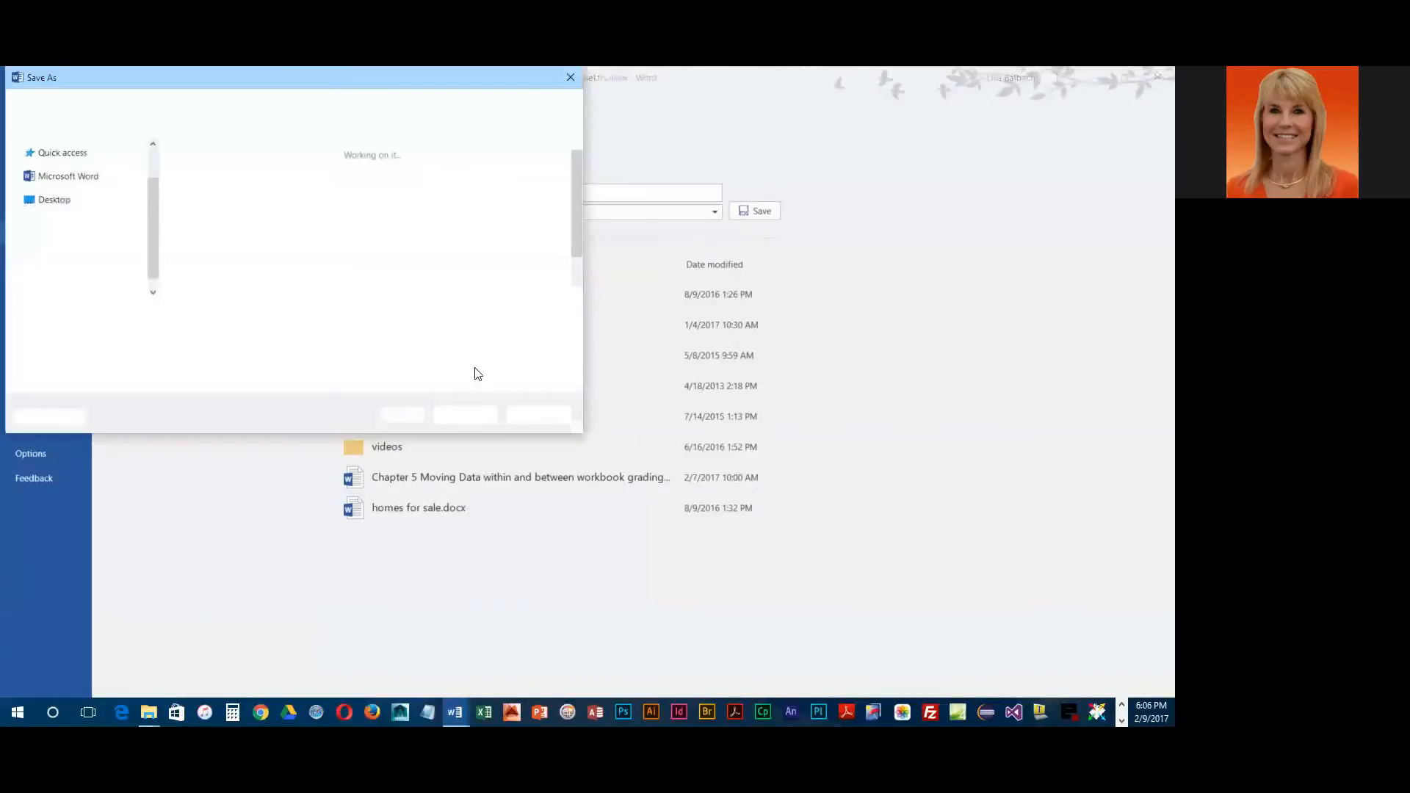
scroll(144, 275, up, 3)
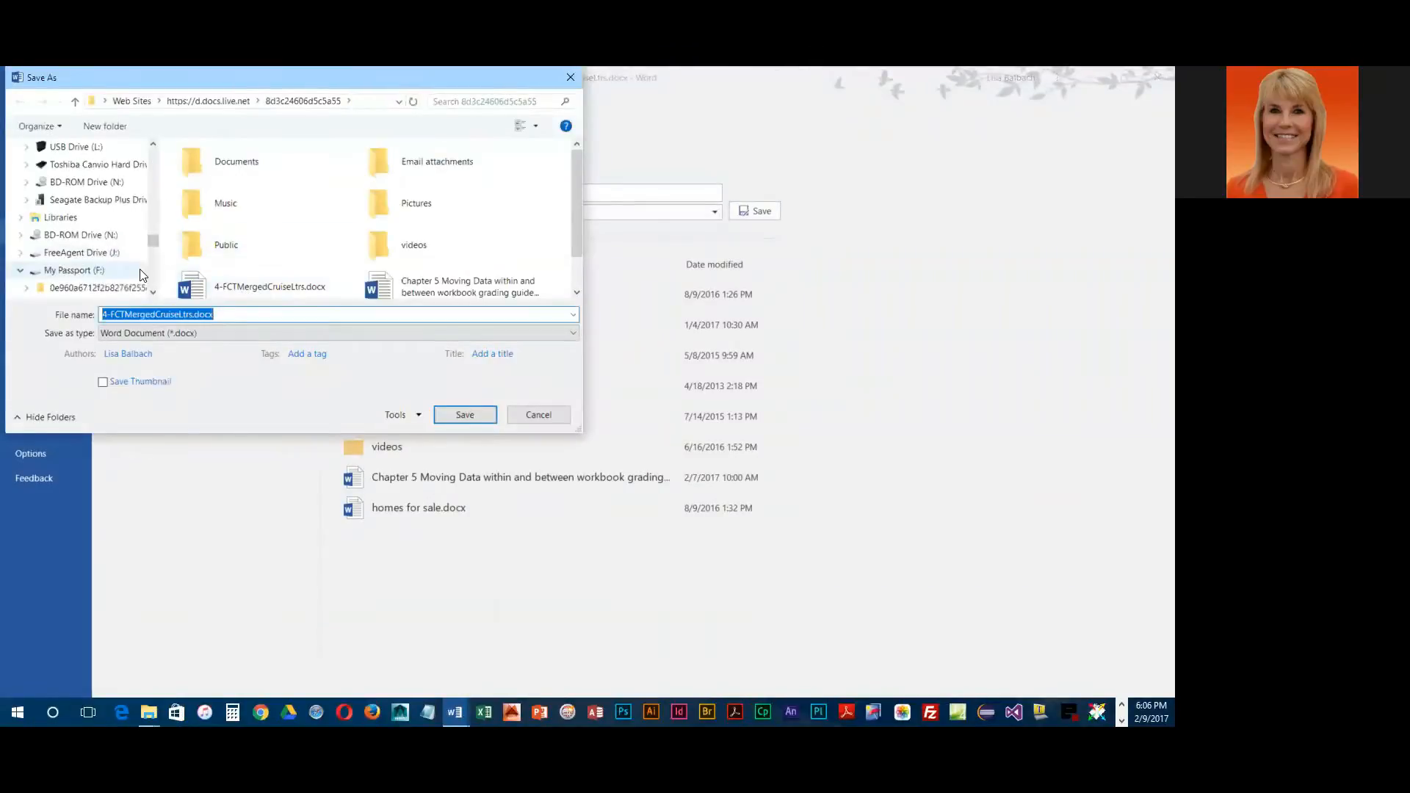
scroll(110, 232, up, 5)
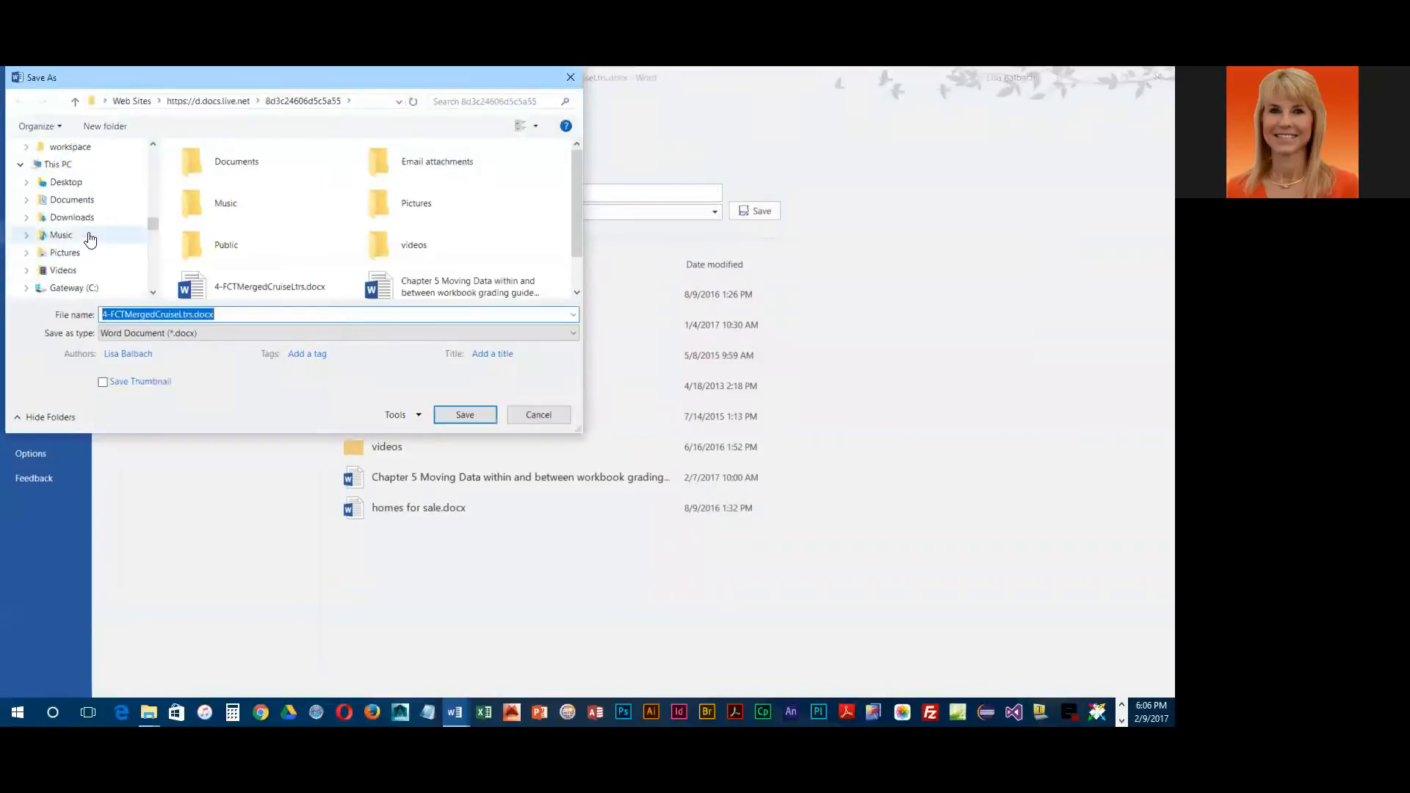
scroll(86, 239, up, 6)
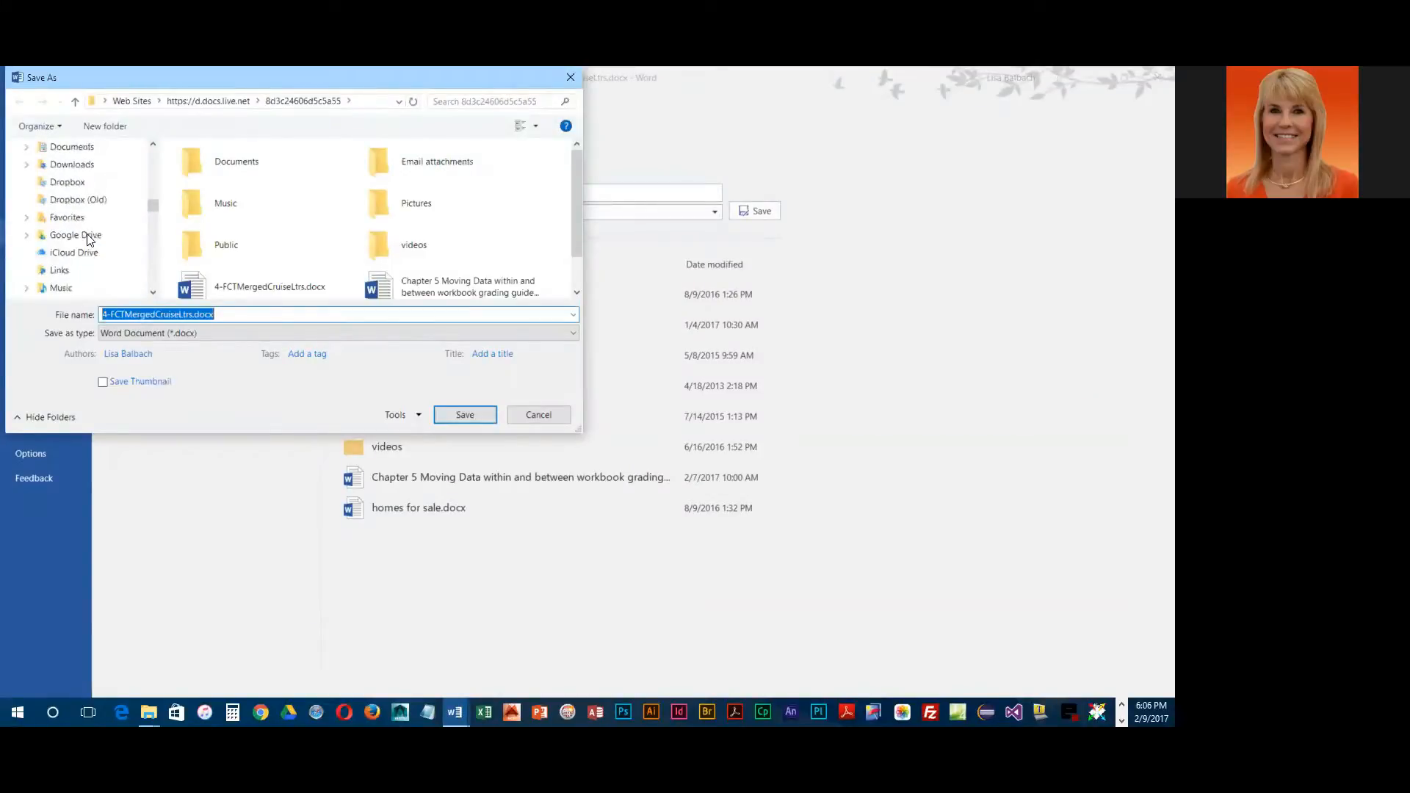
scroll(81, 238, up, 8)
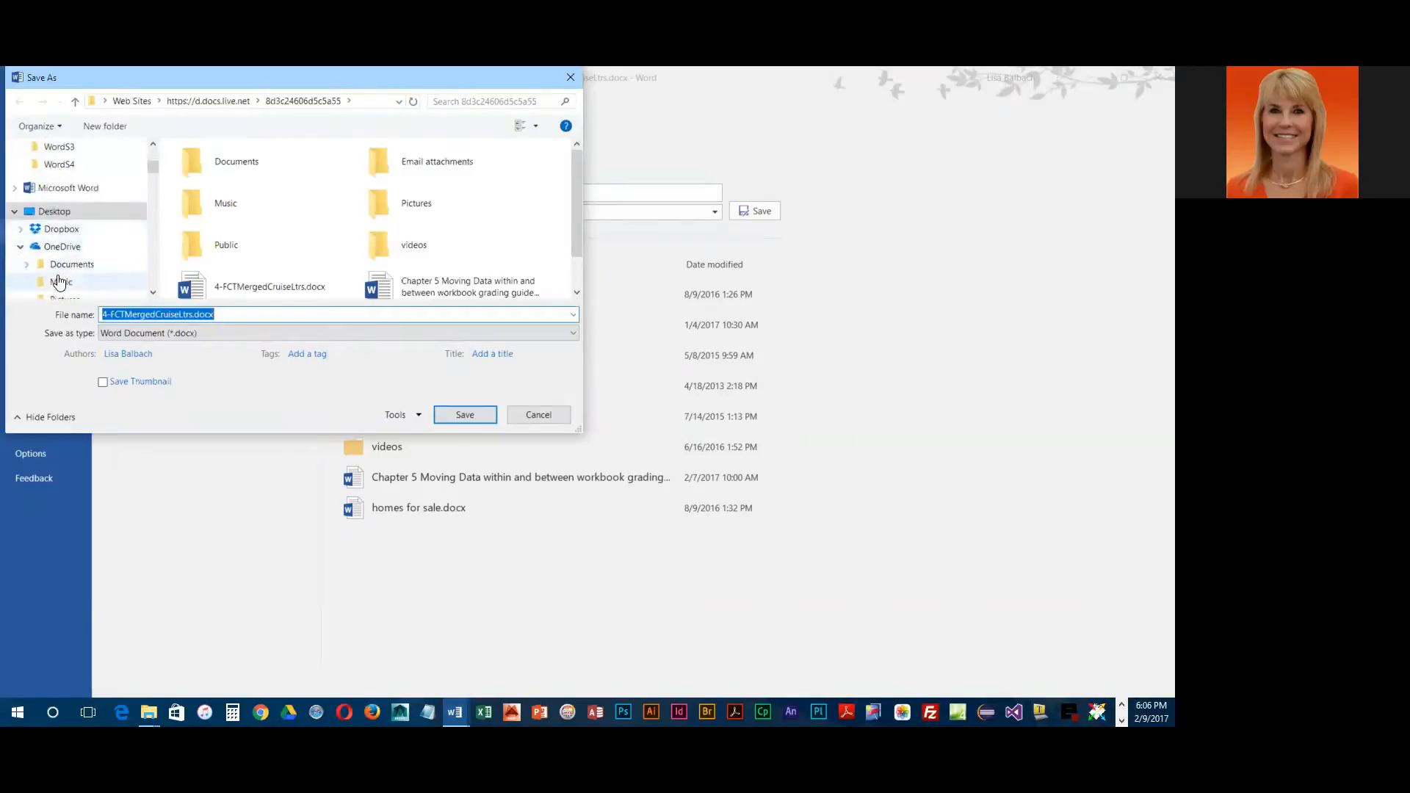
scroll(51, 272, down, 1)
click(27, 202)
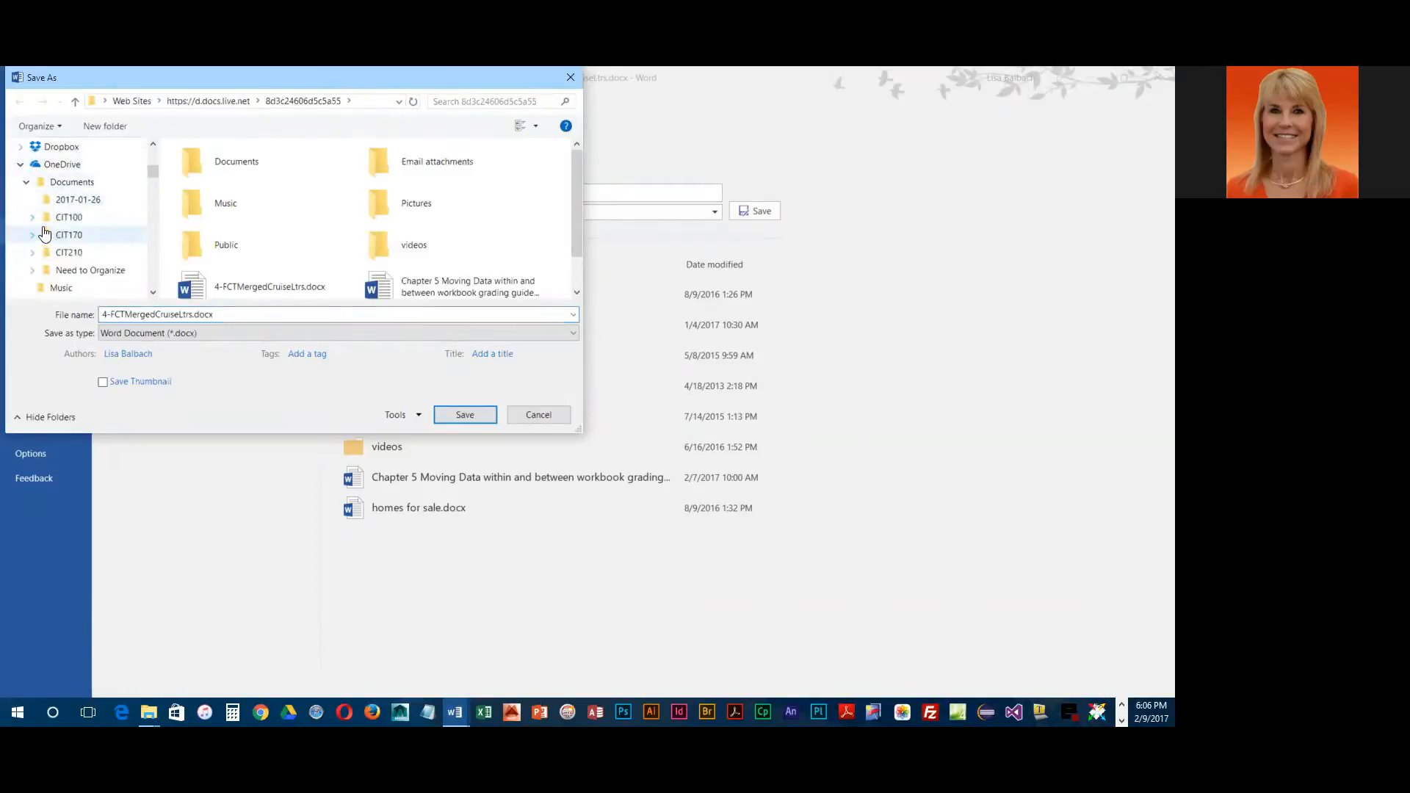
click(41, 234)
scroll(73, 246, down, 4)
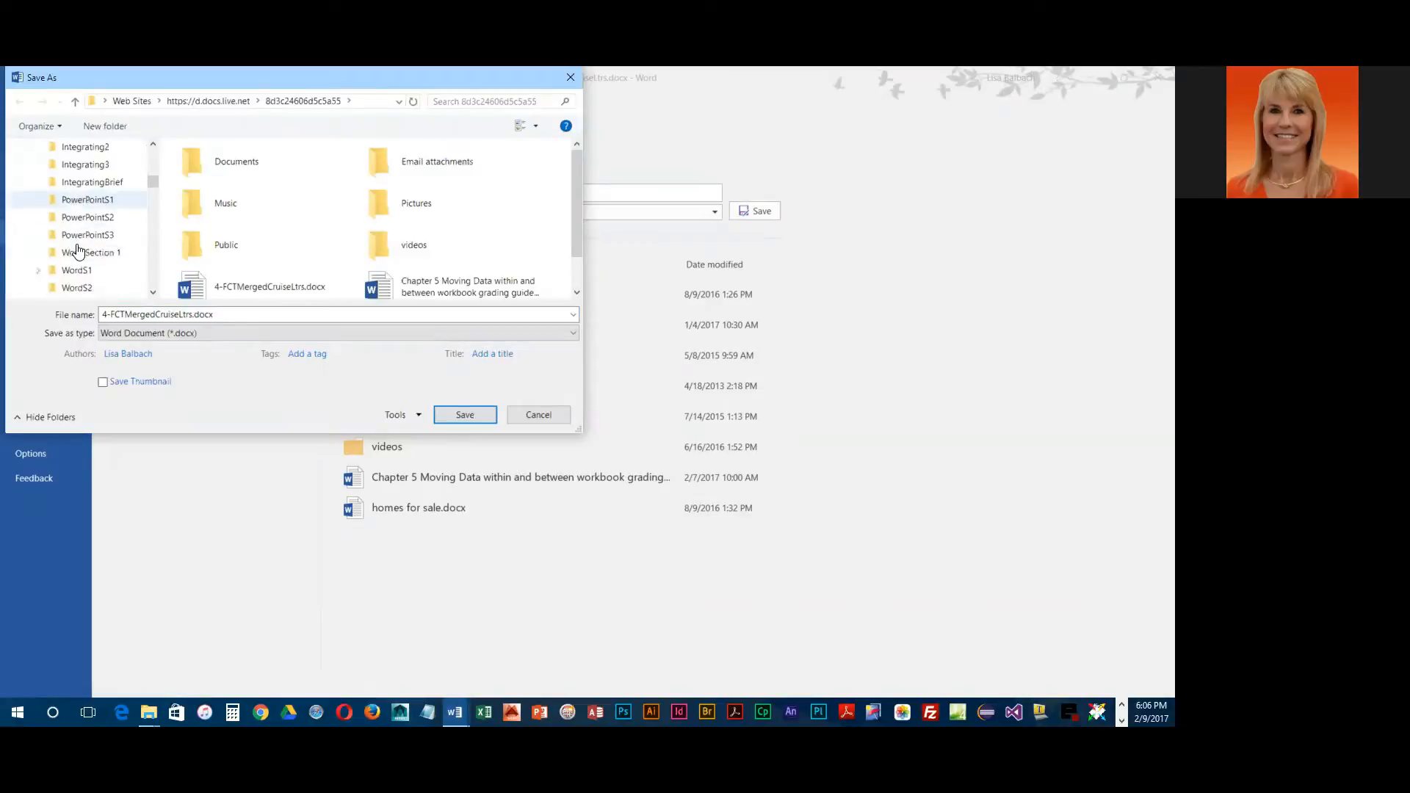
click(77, 253)
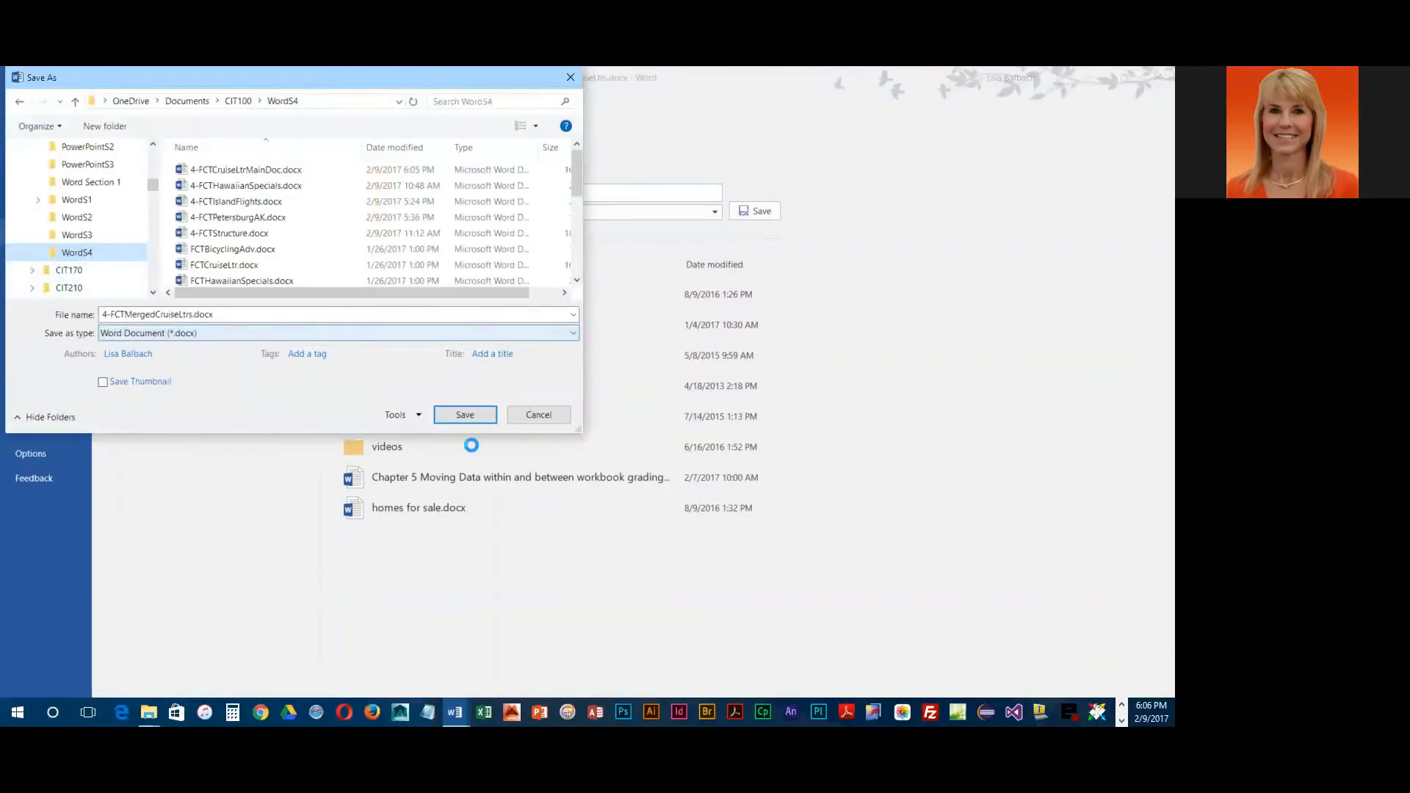
click(471, 416)
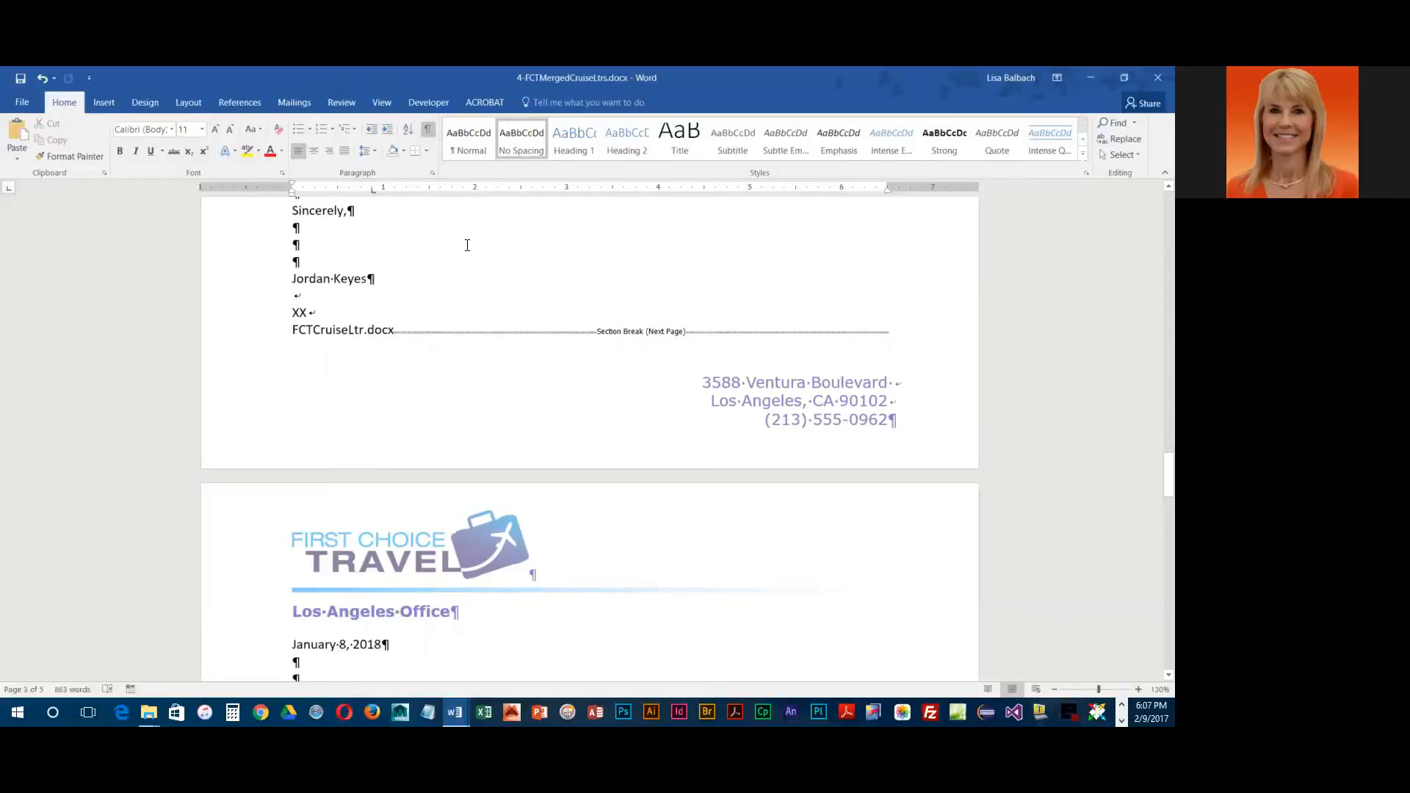
Step: Close the merged letters, and save and close the main document 4-FCTCruiseLtrMainDoc
click(1155, 75)
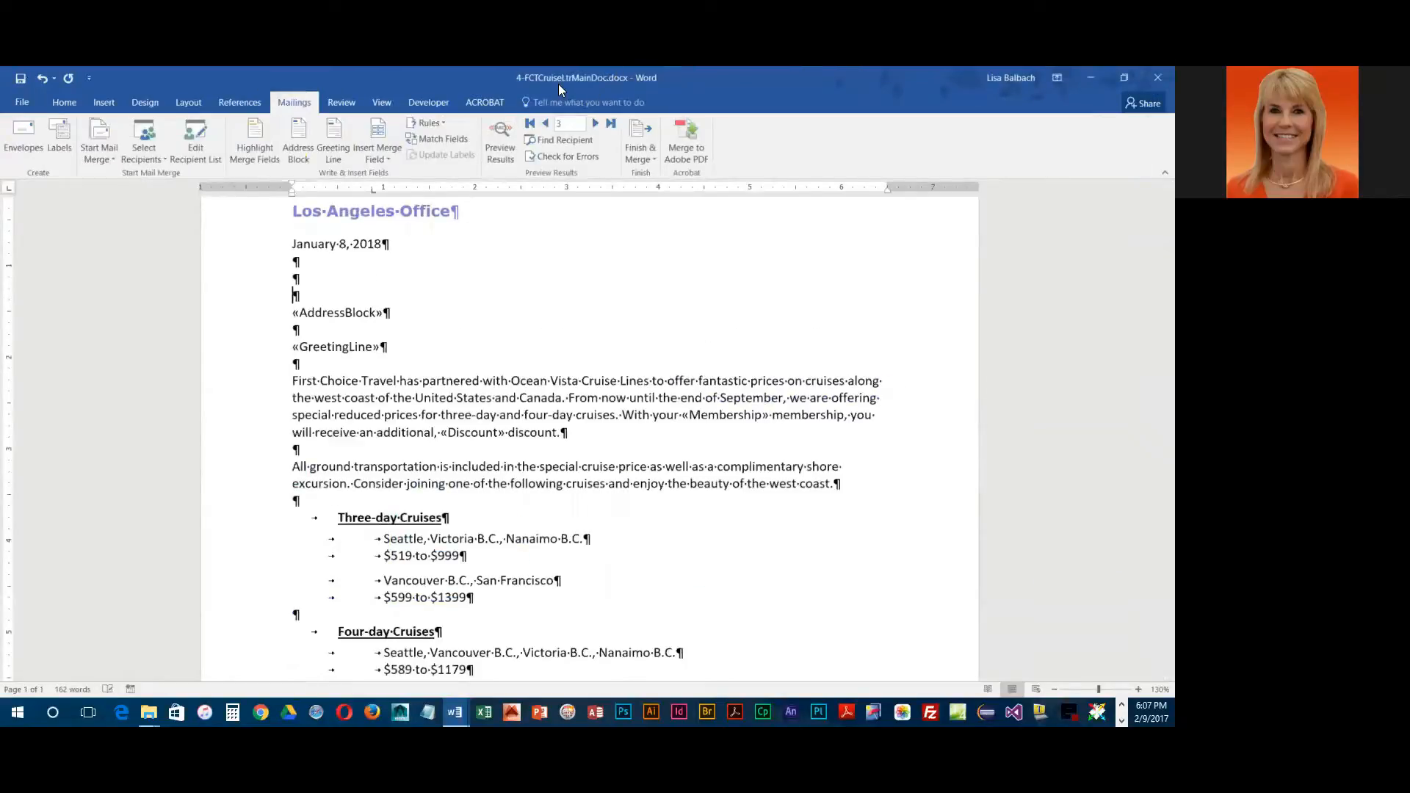
click(21, 78)
click(1159, 78)
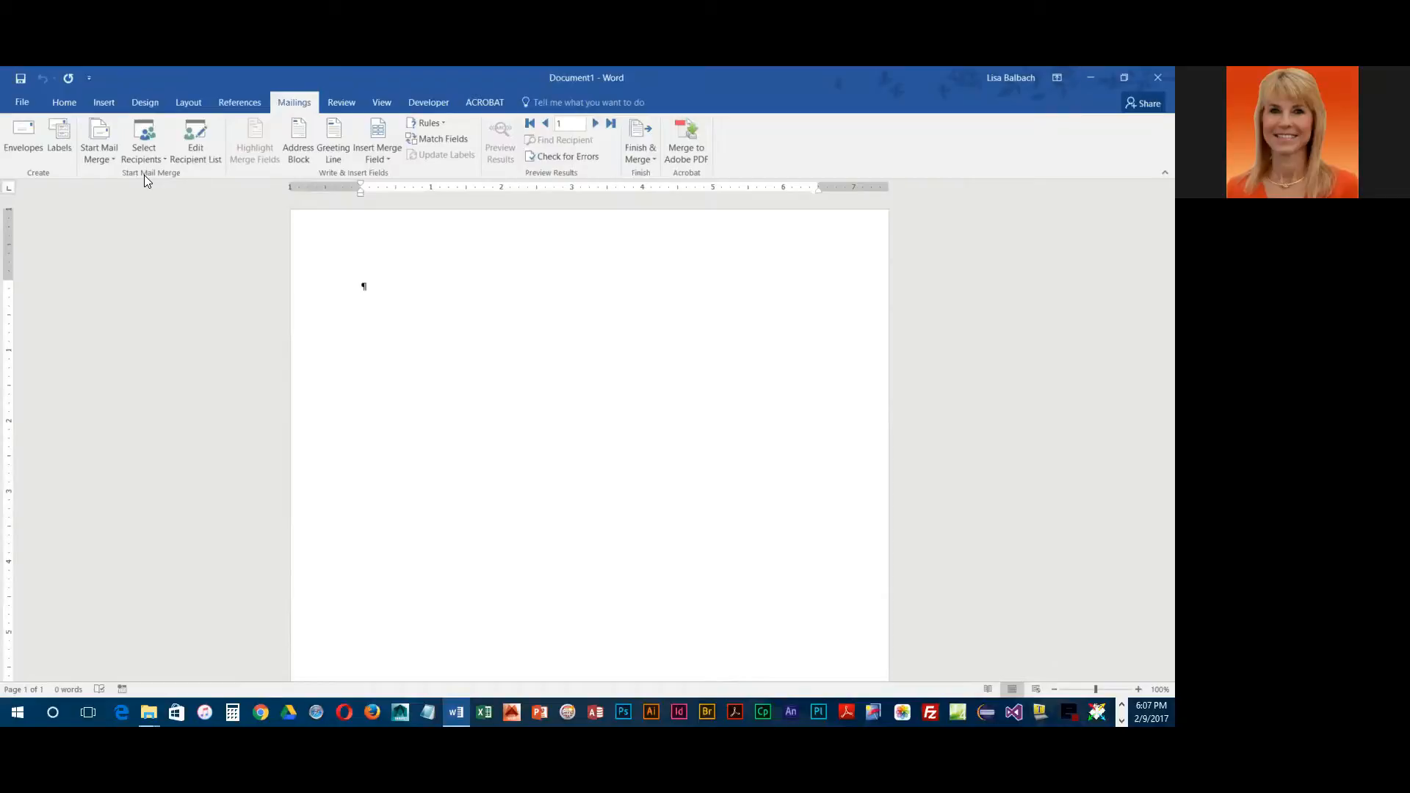
Step: Start an envelope mail merge in the blank document using the Size 10 (4 1/8 x 9 1/2 in) envelope
click(107, 160)
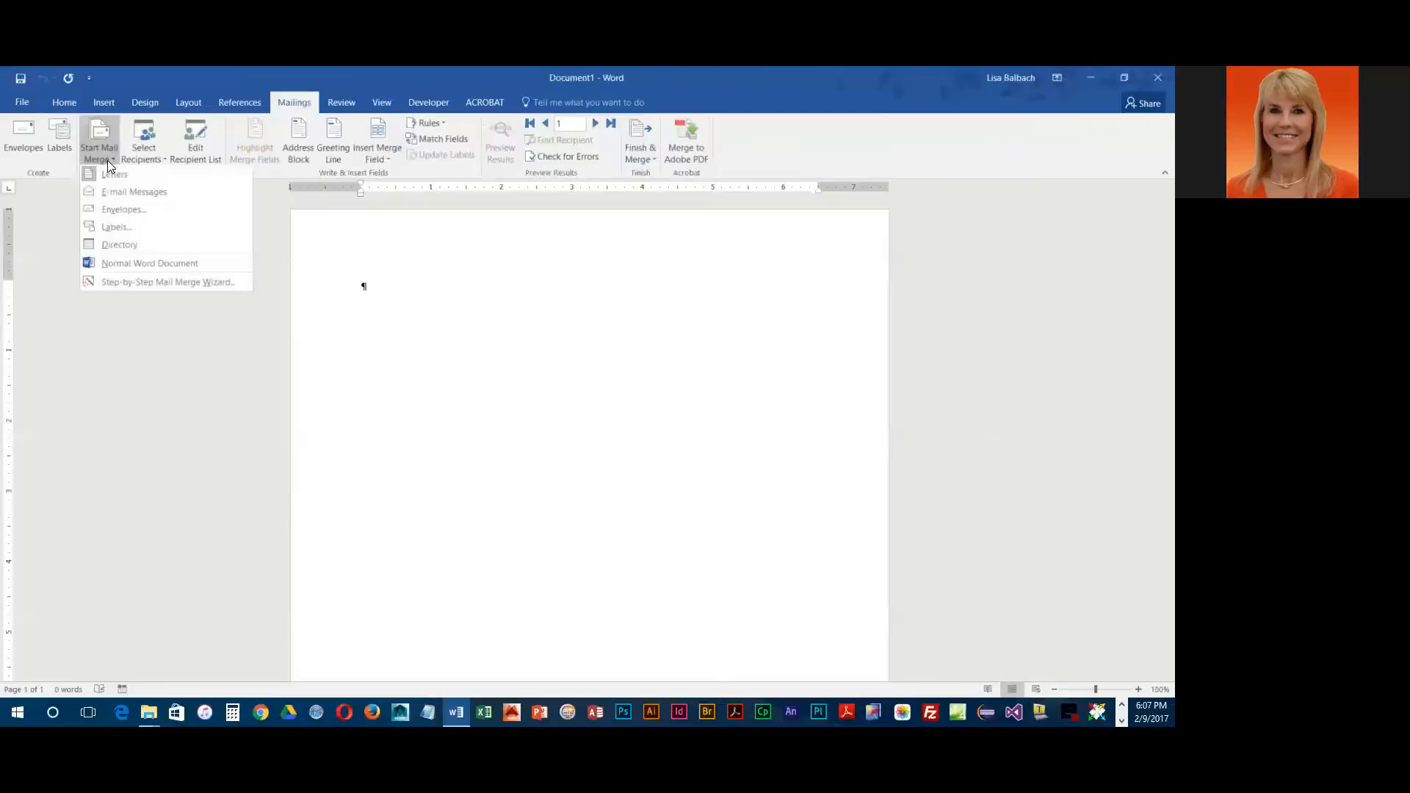
click(117, 210)
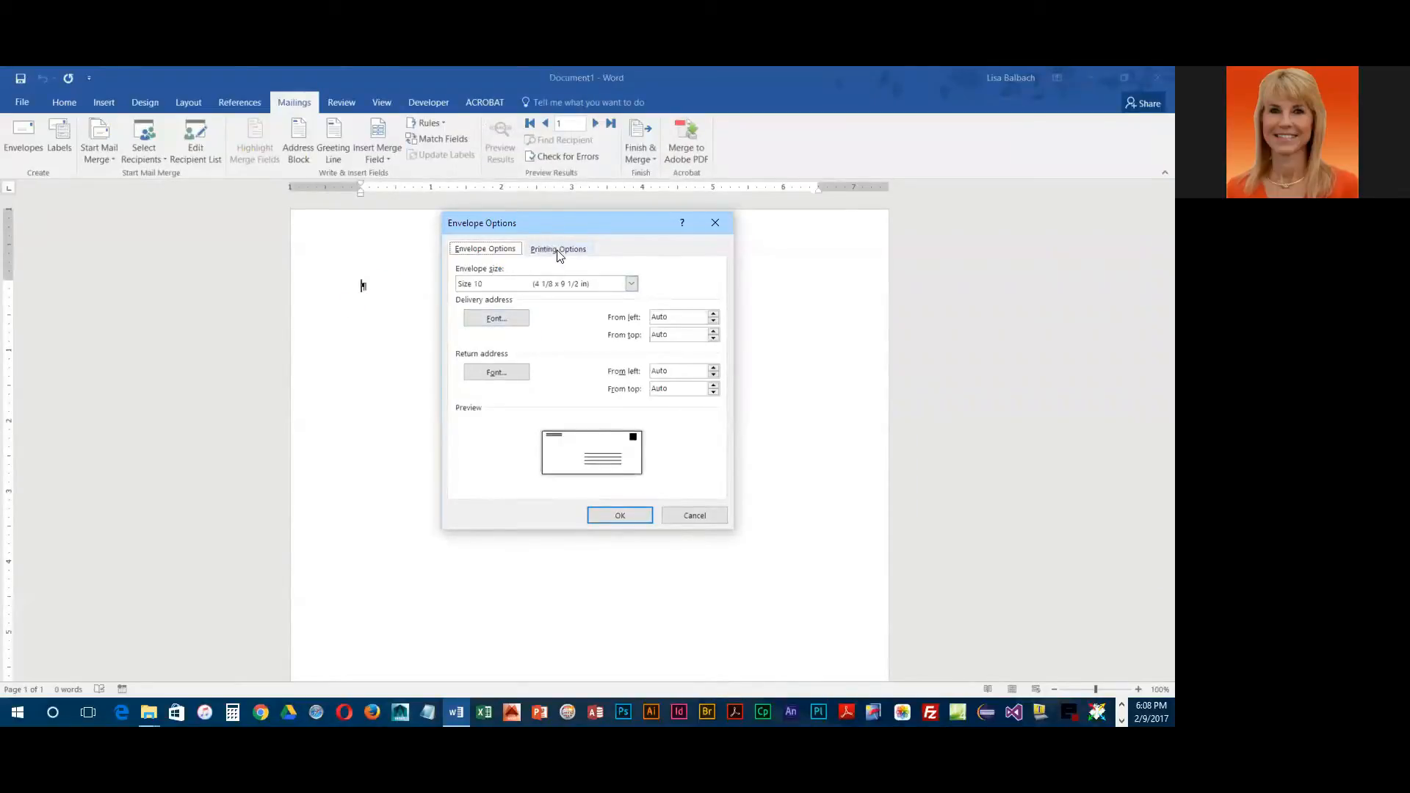
click(616, 516)
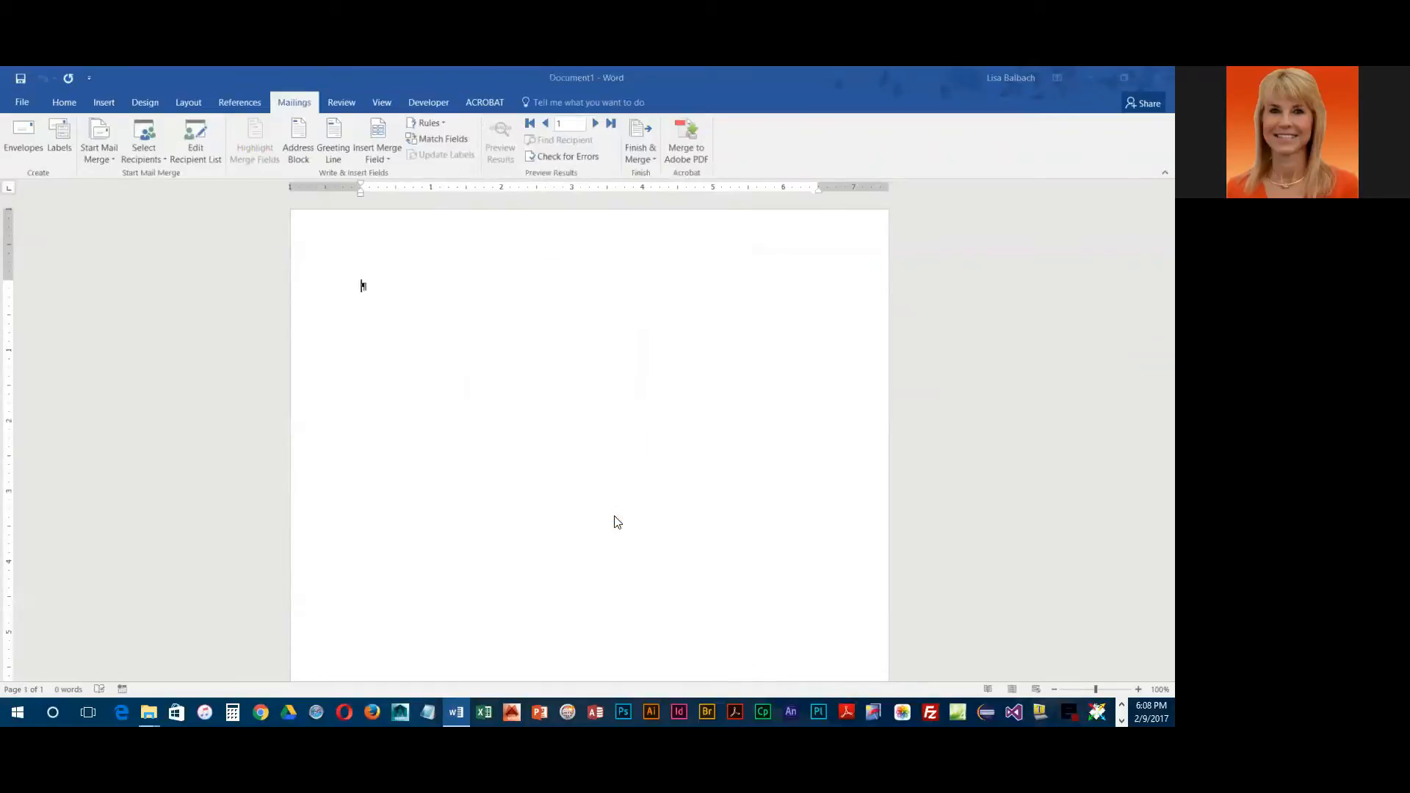
scroll(737, 564, down, 2)
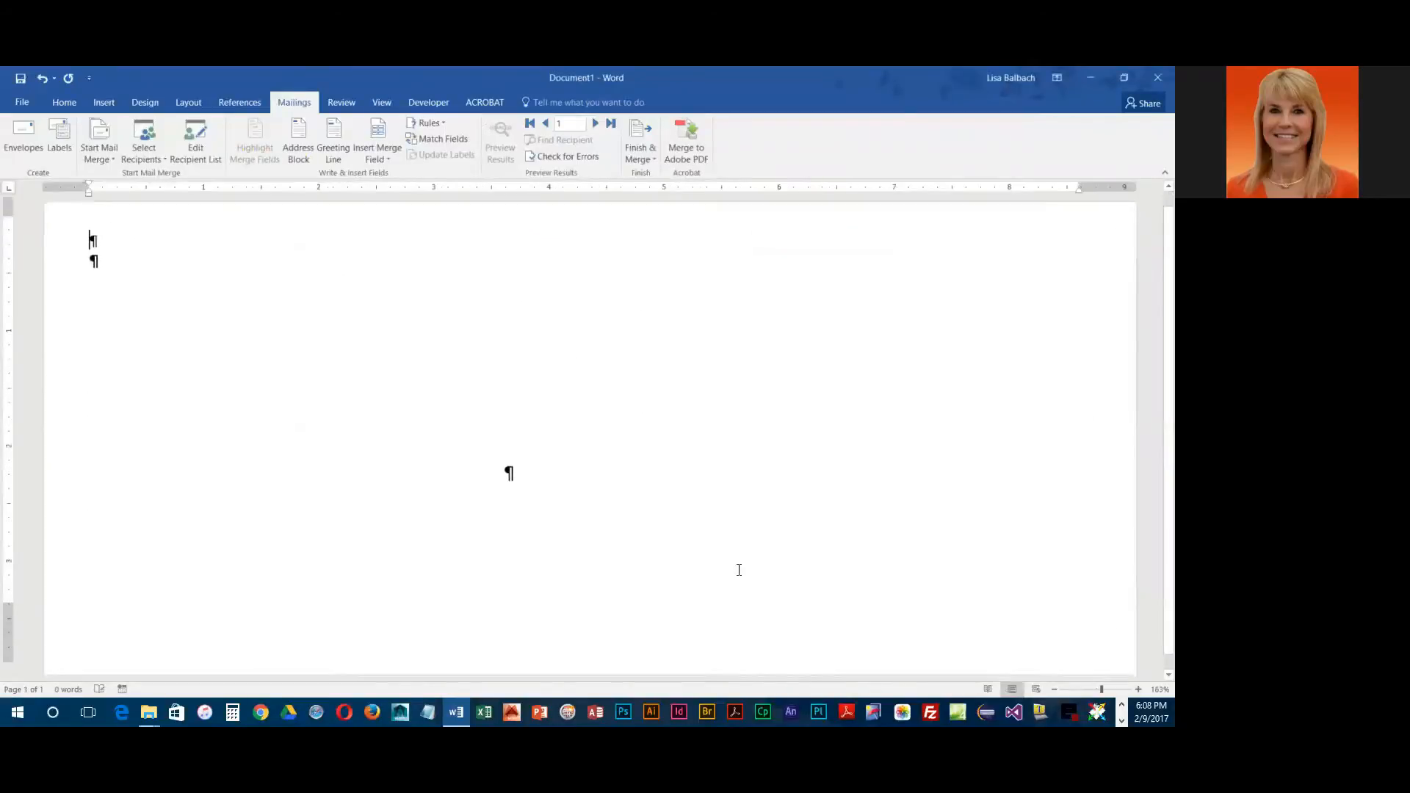
scroll(739, 570, up, 1)
scroll(739, 570, down, 1)
scroll(739, 570, up, 1)
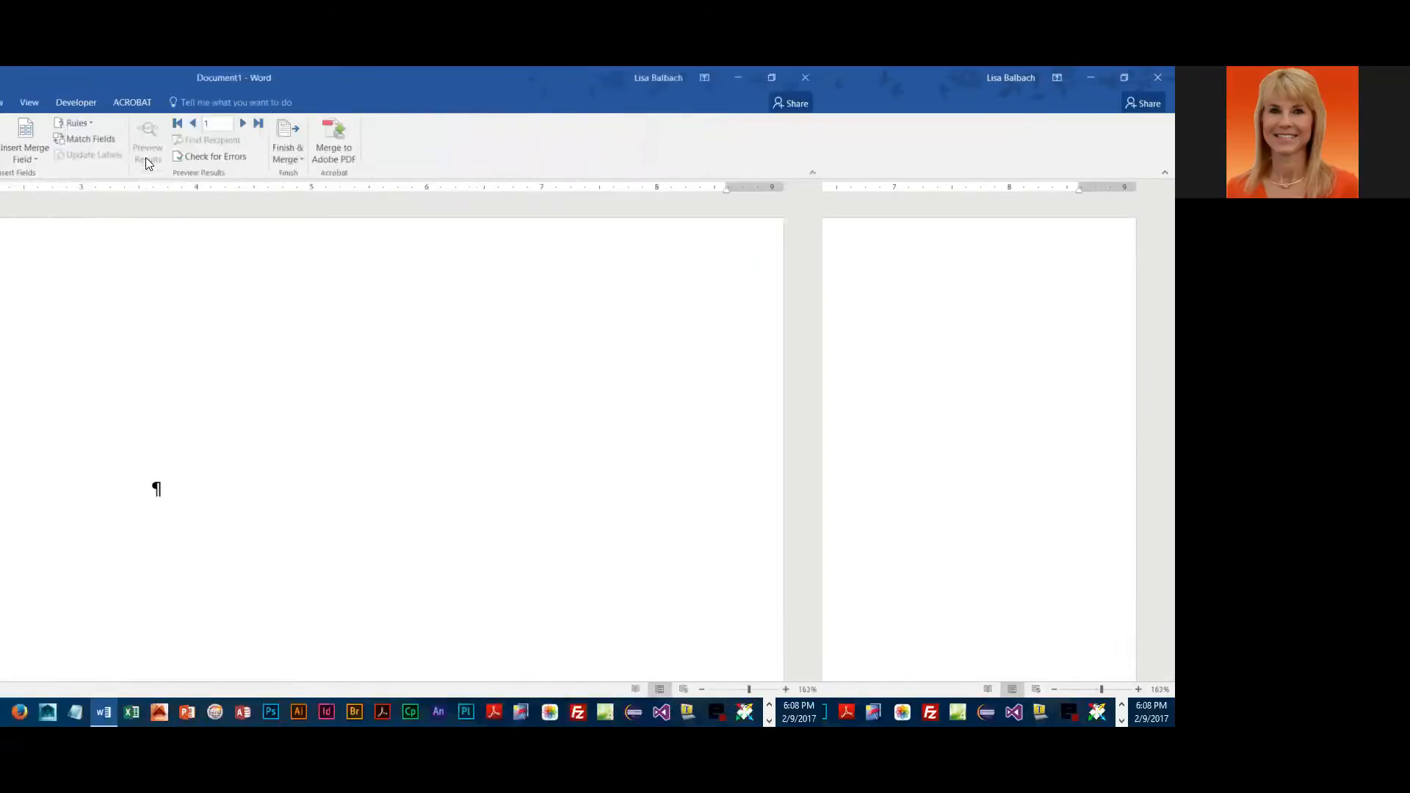
Step: Attach the existing recipient list 4-FCTDataSource.mdb from the WordS4 folder under OneDrive, Documents, CIT100
click(145, 157)
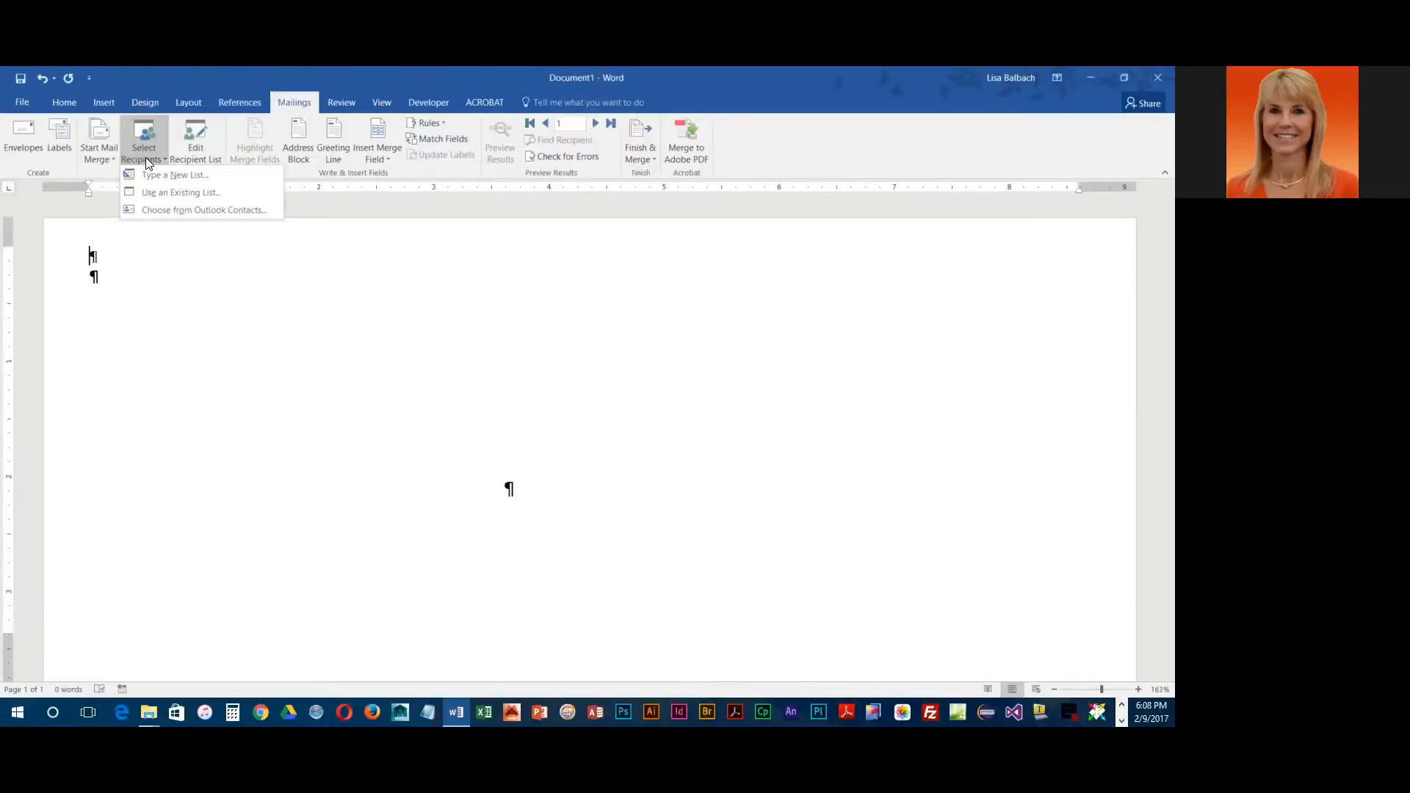
click(163, 194)
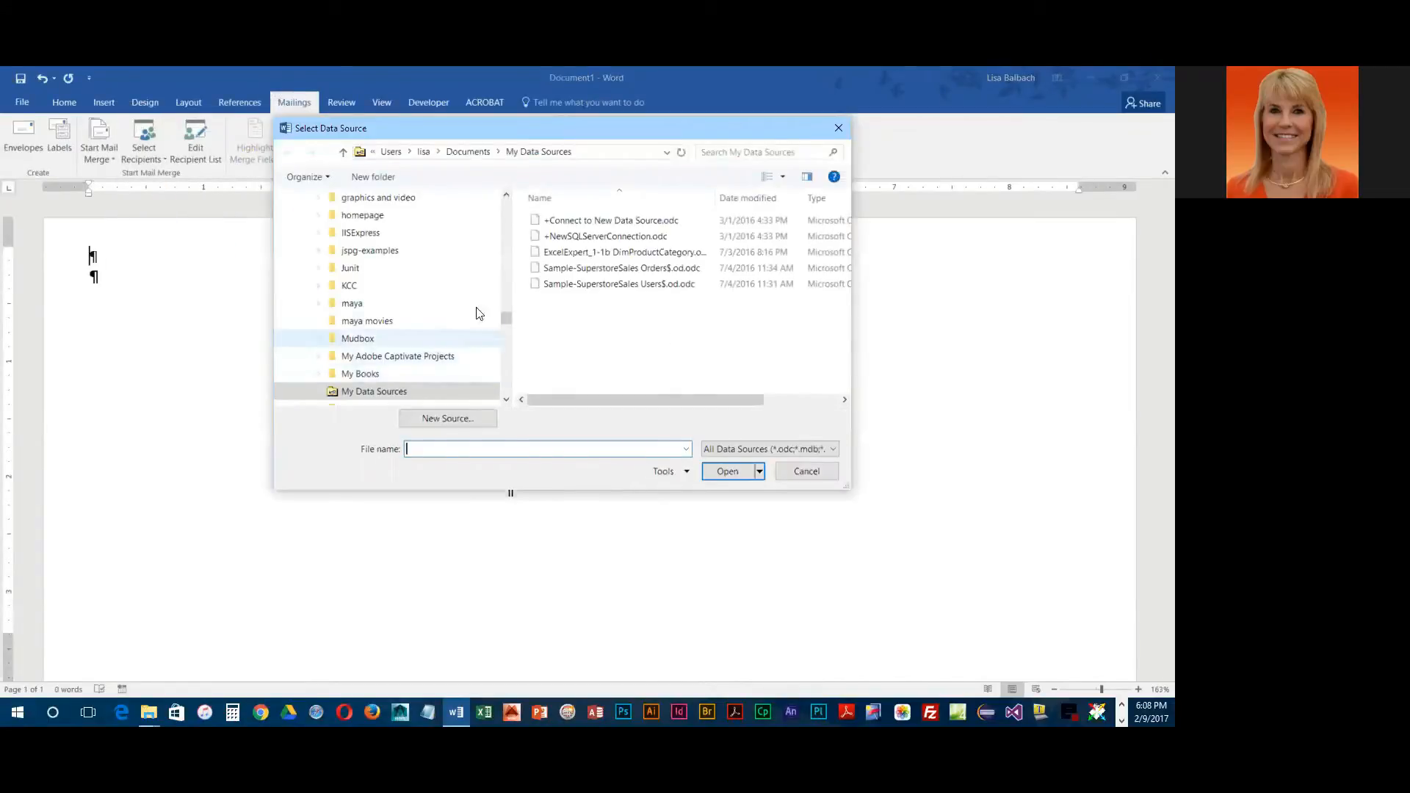
drag(506, 319, 505, 214)
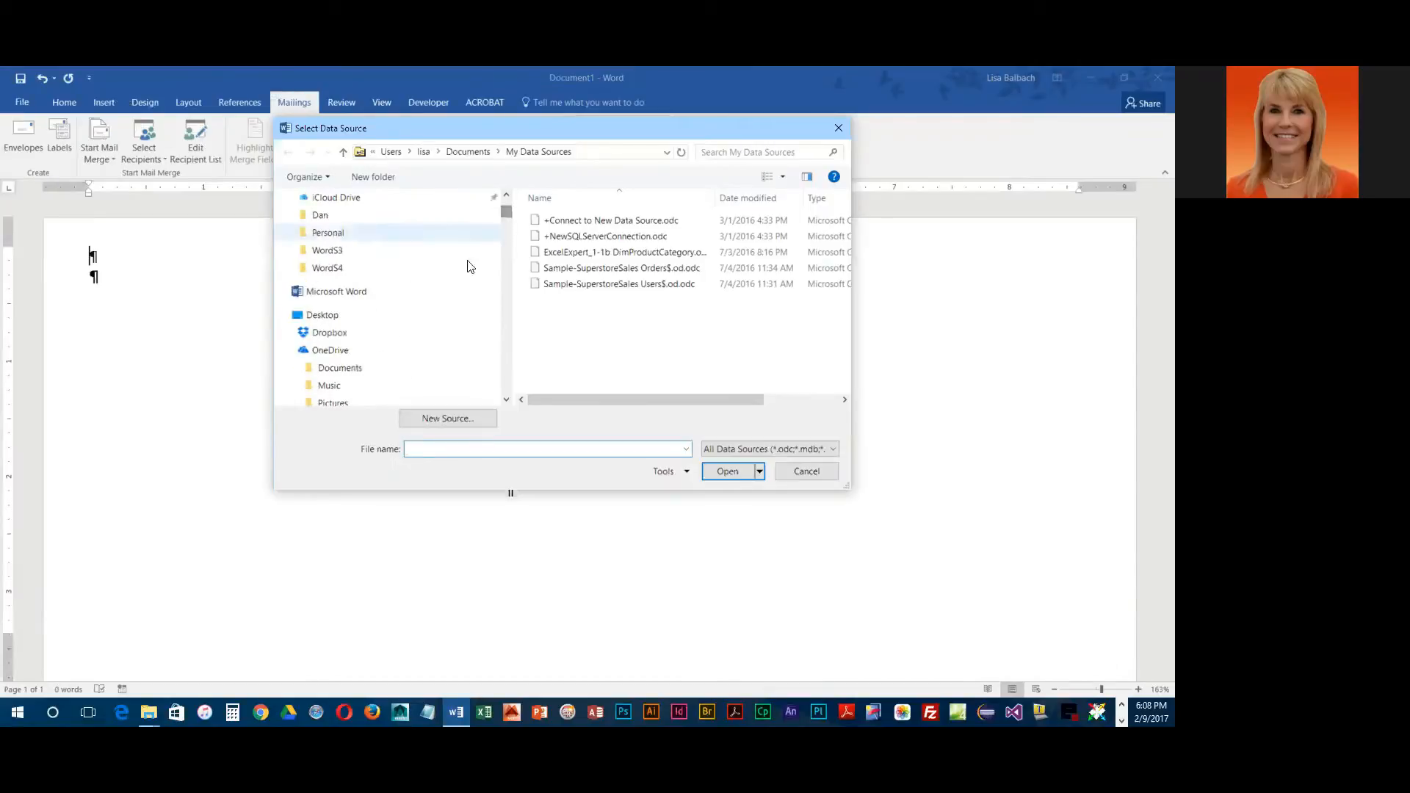
scroll(297, 365, down, 1)
click(295, 350)
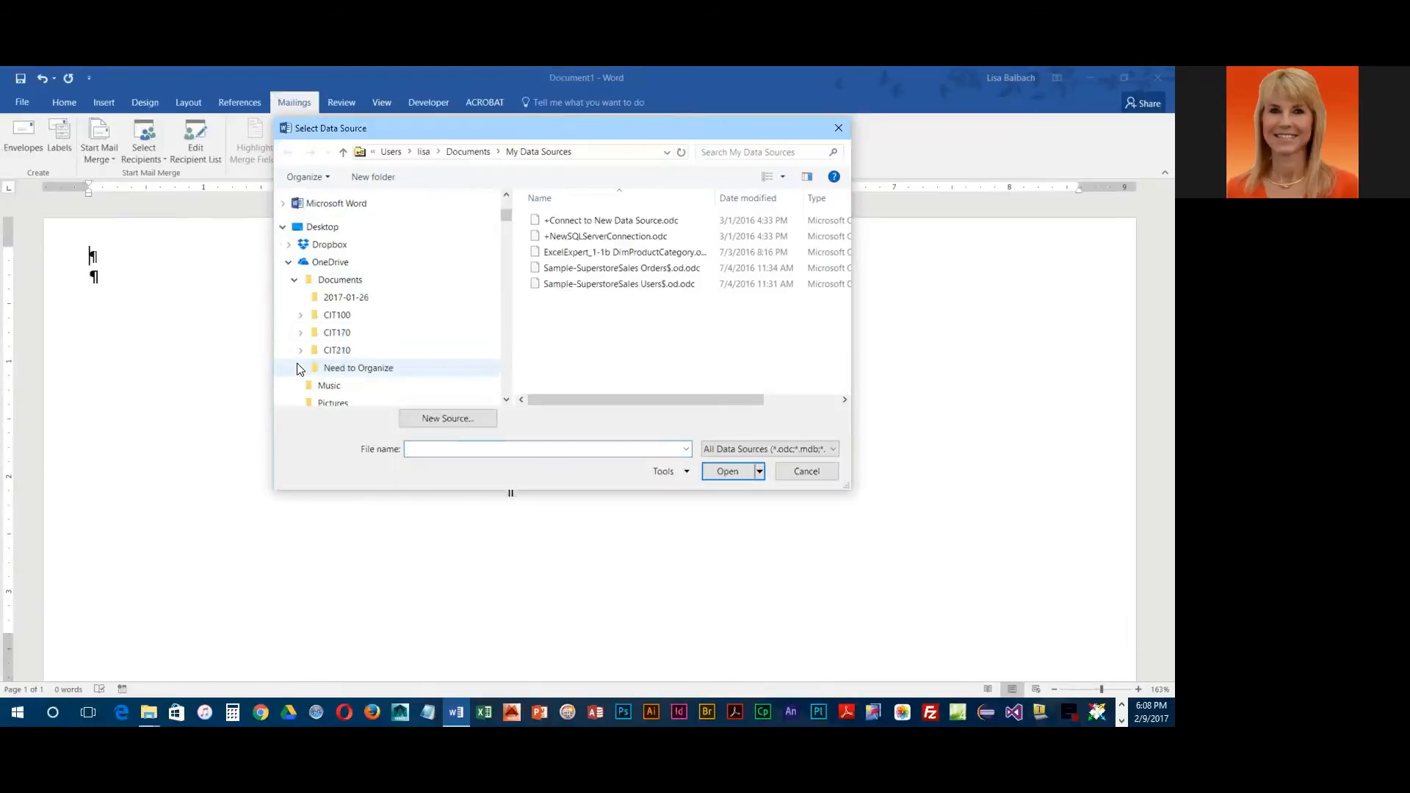
click(302, 316)
scroll(316, 331, down, 4)
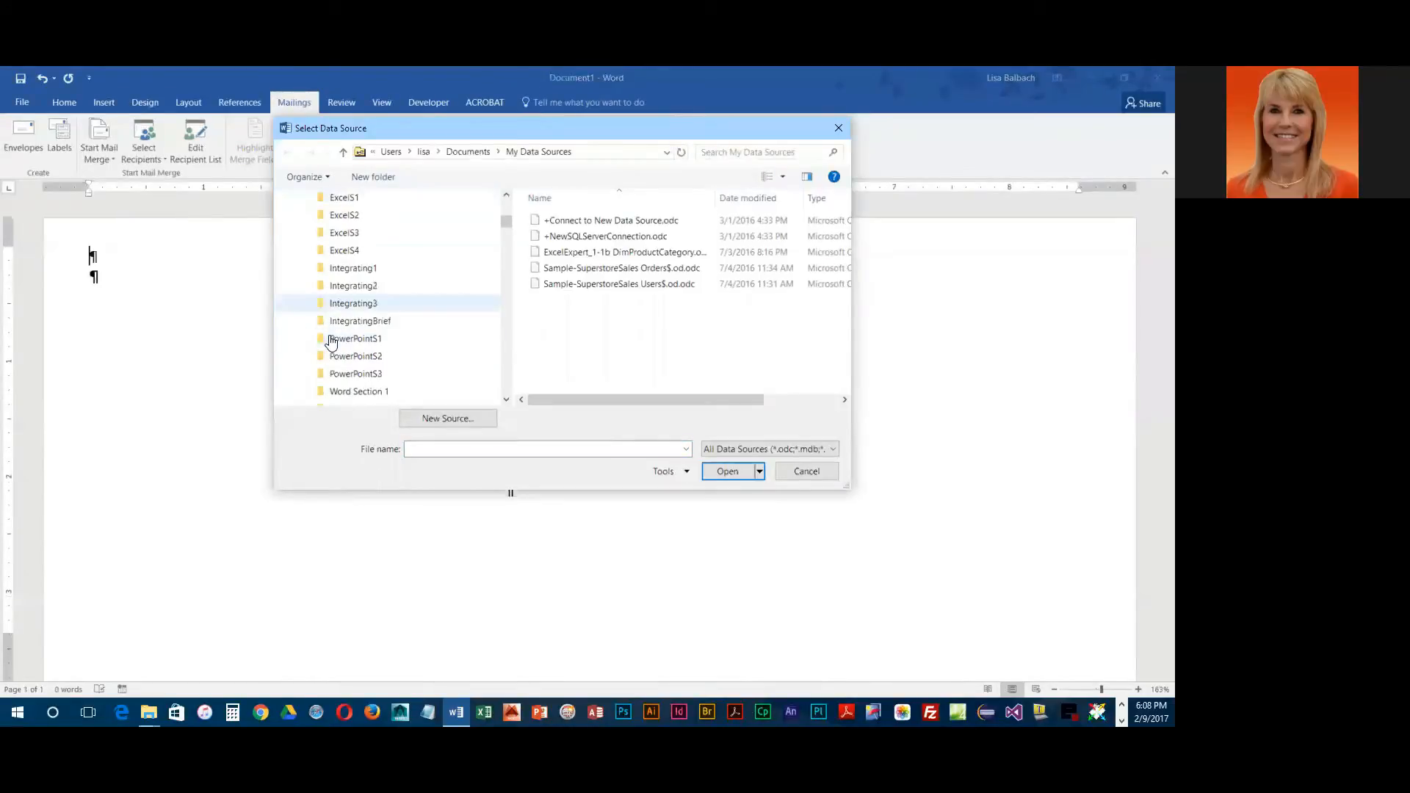
scroll(338, 352, down, 1)
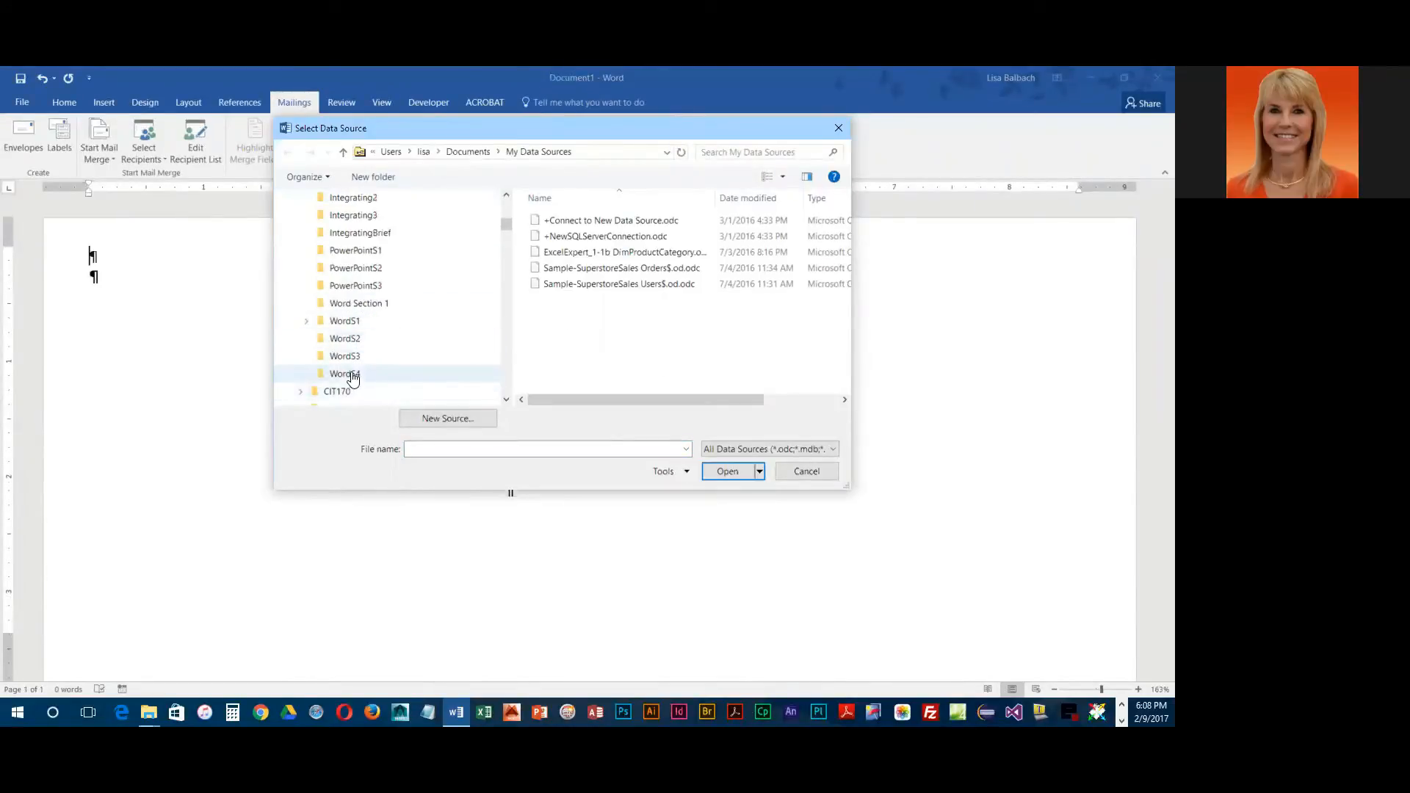
click(349, 374)
click(591, 236)
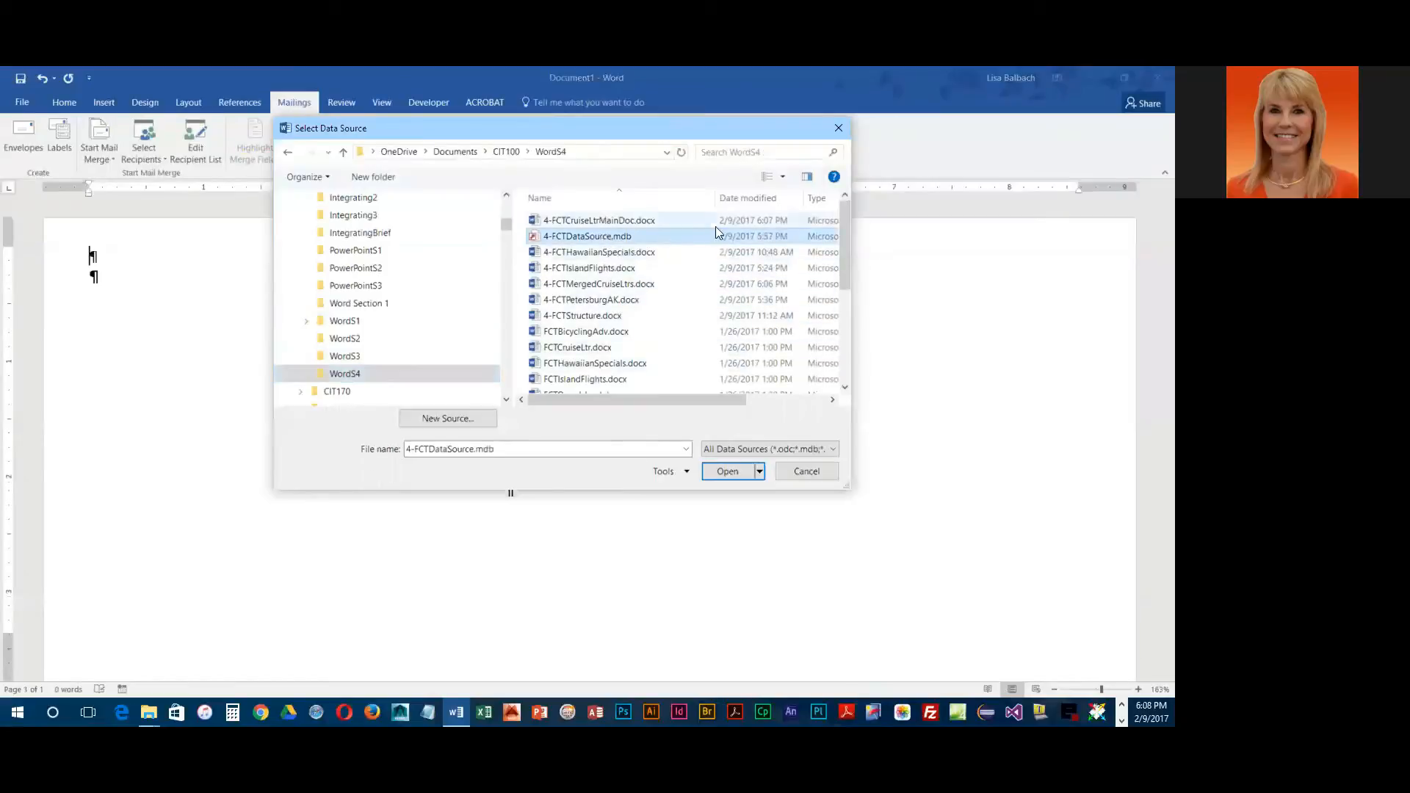
click(737, 476)
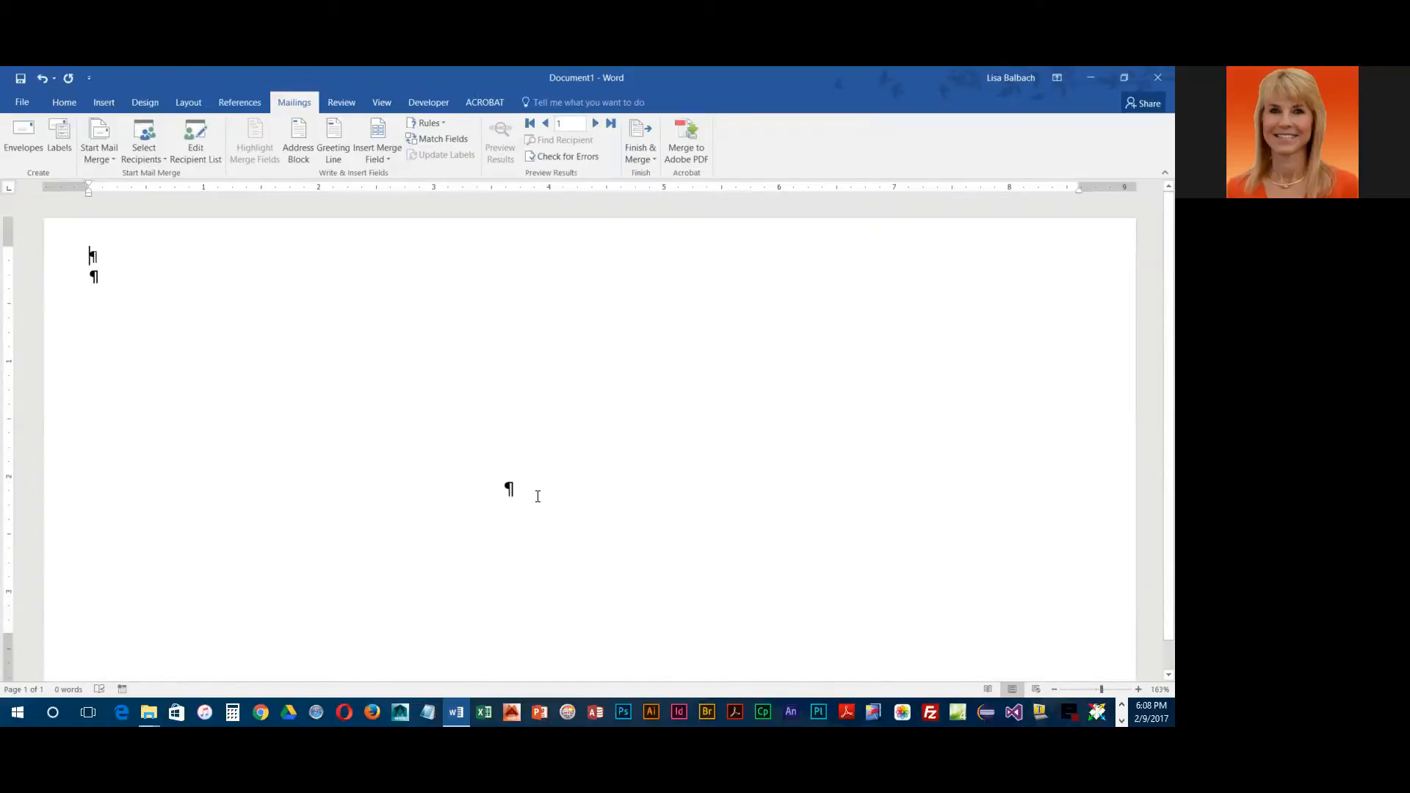
Step: Insert an address block in the envelope's delivery address area, after previewing a few recipients, keeping the title, first and last name format
click(529, 500)
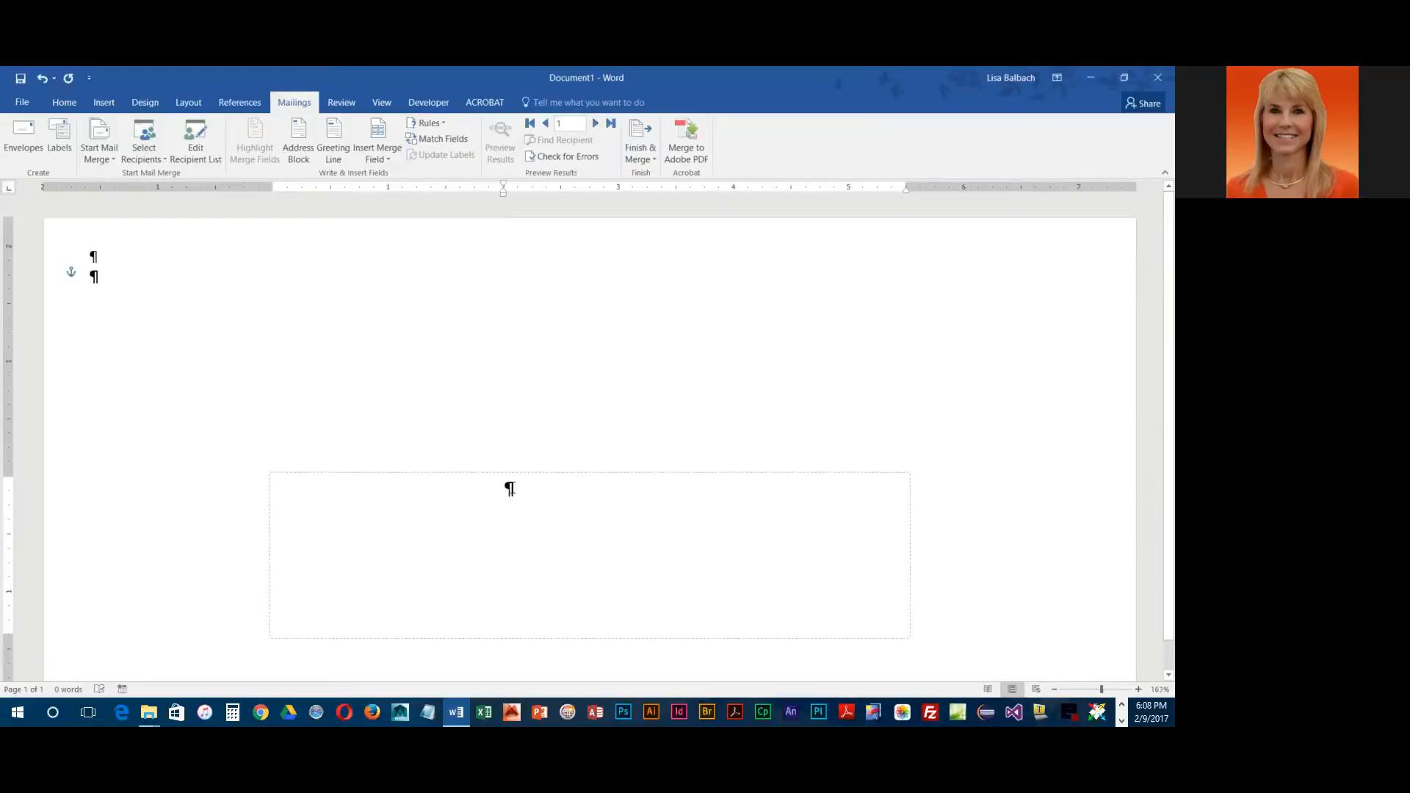
click(65, 103)
click(429, 132)
click(429, 132)
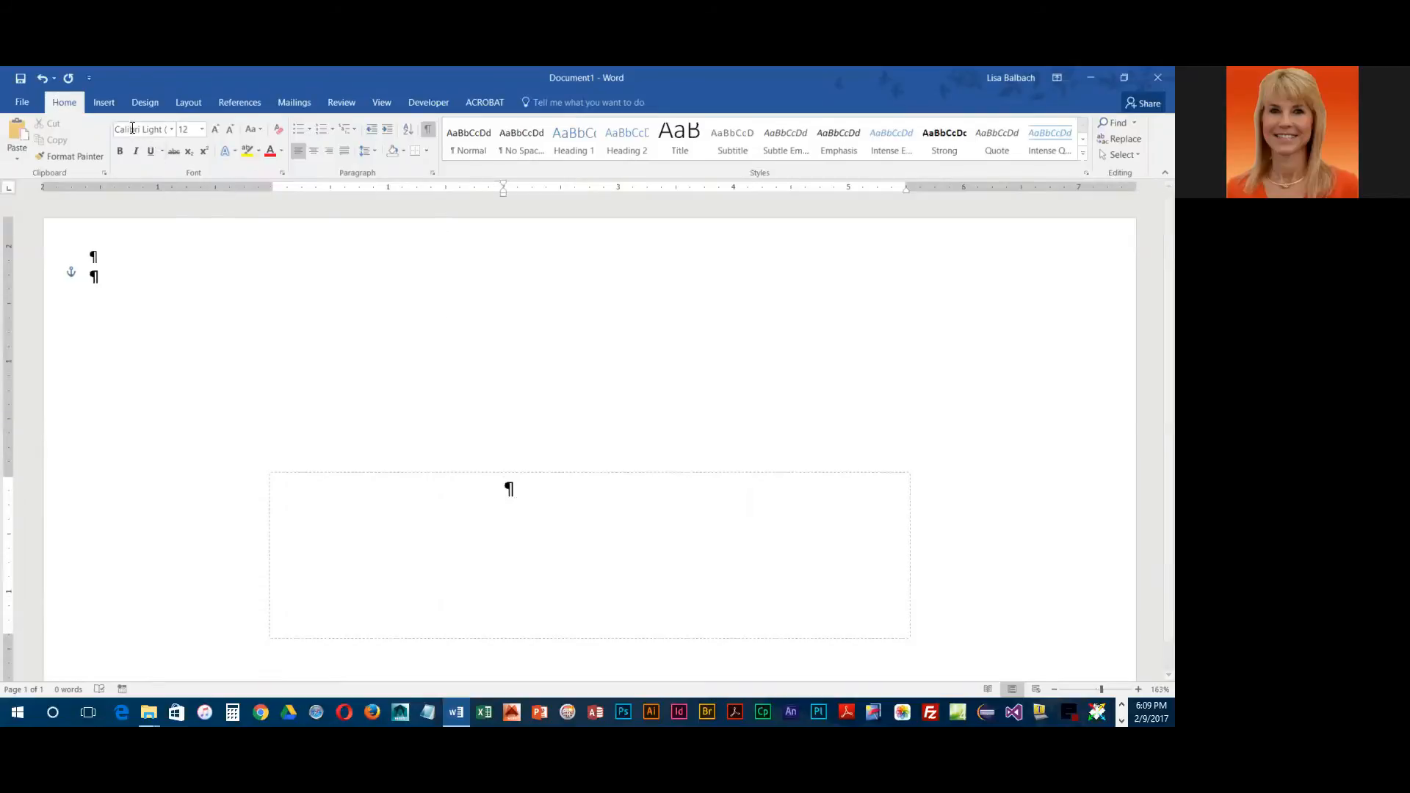
click(298, 103)
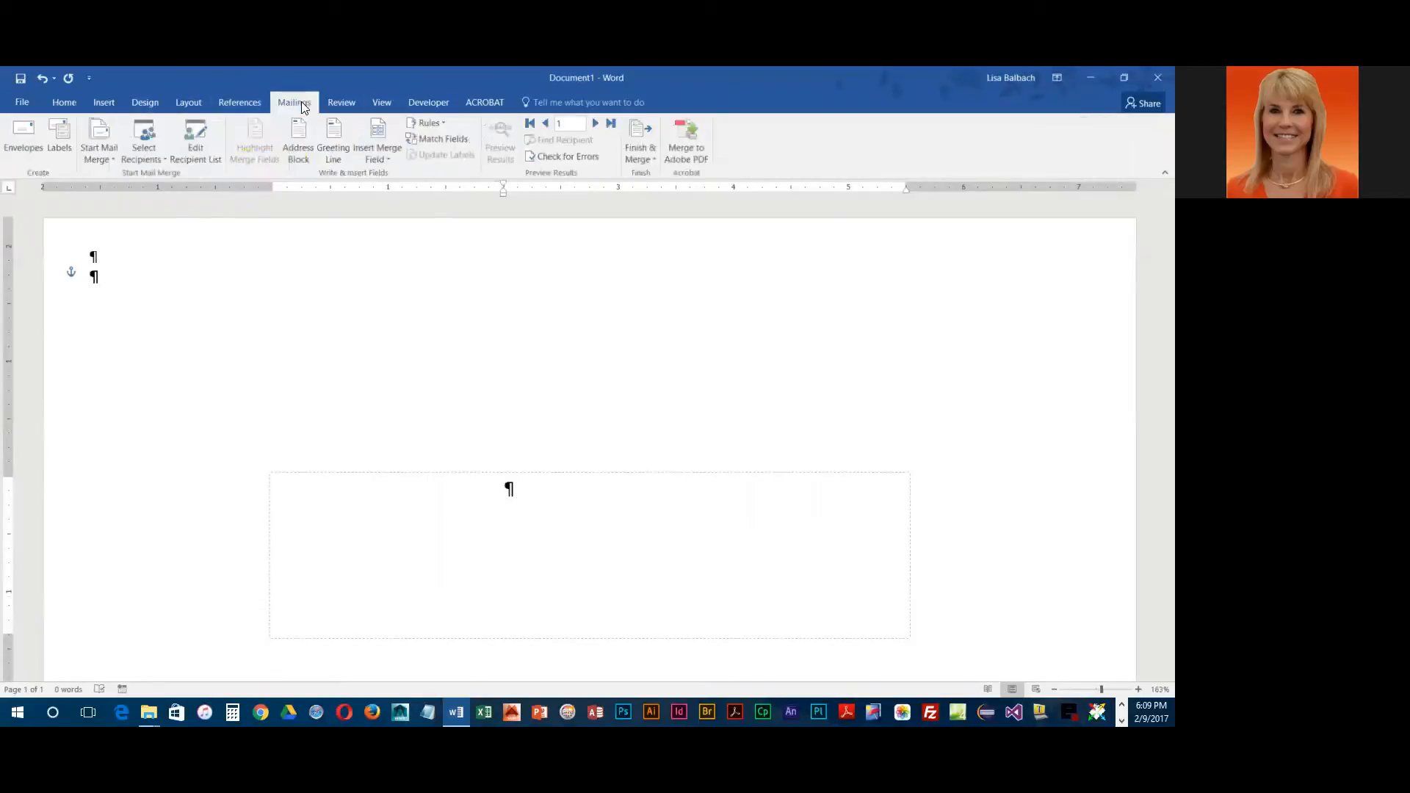
click(298, 141)
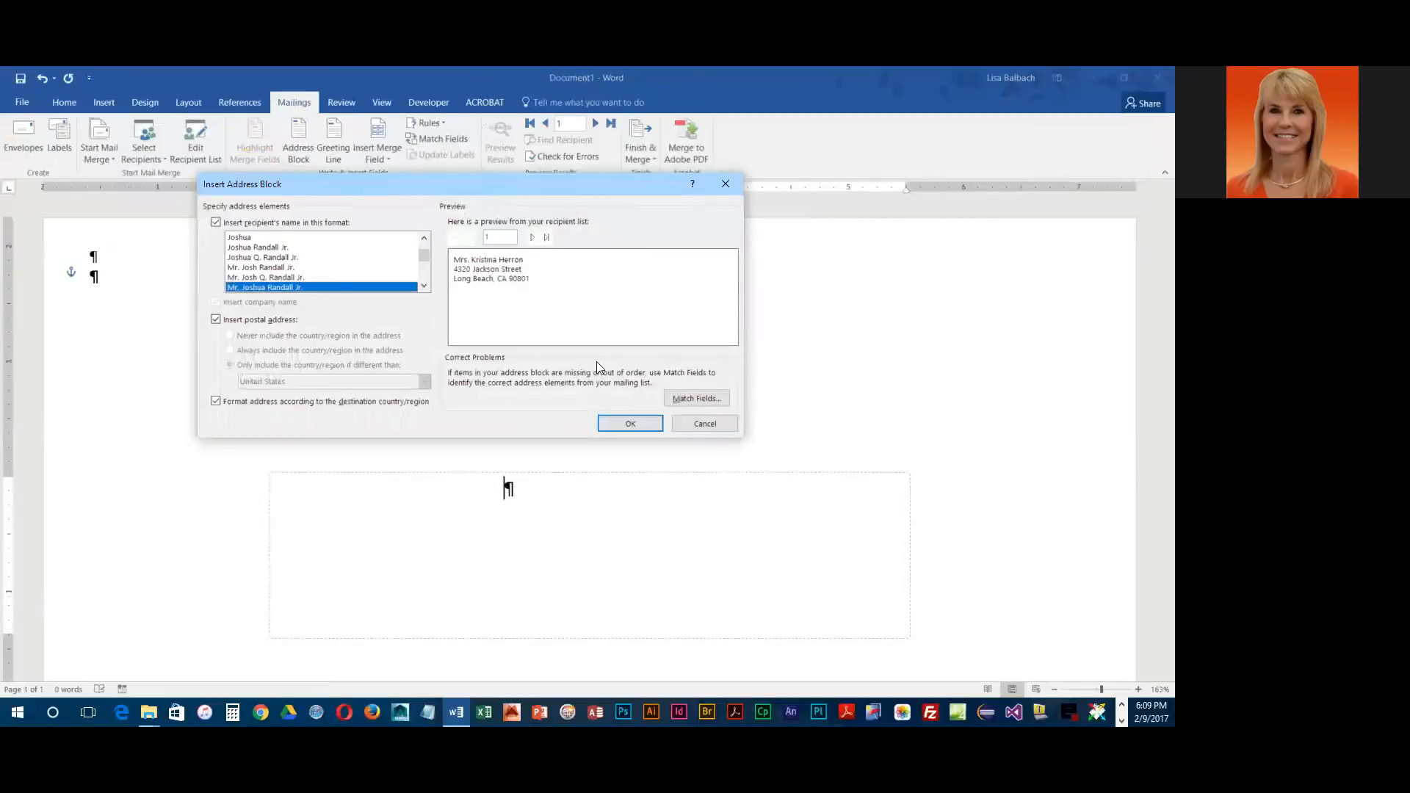
click(532, 238)
click(532, 238)
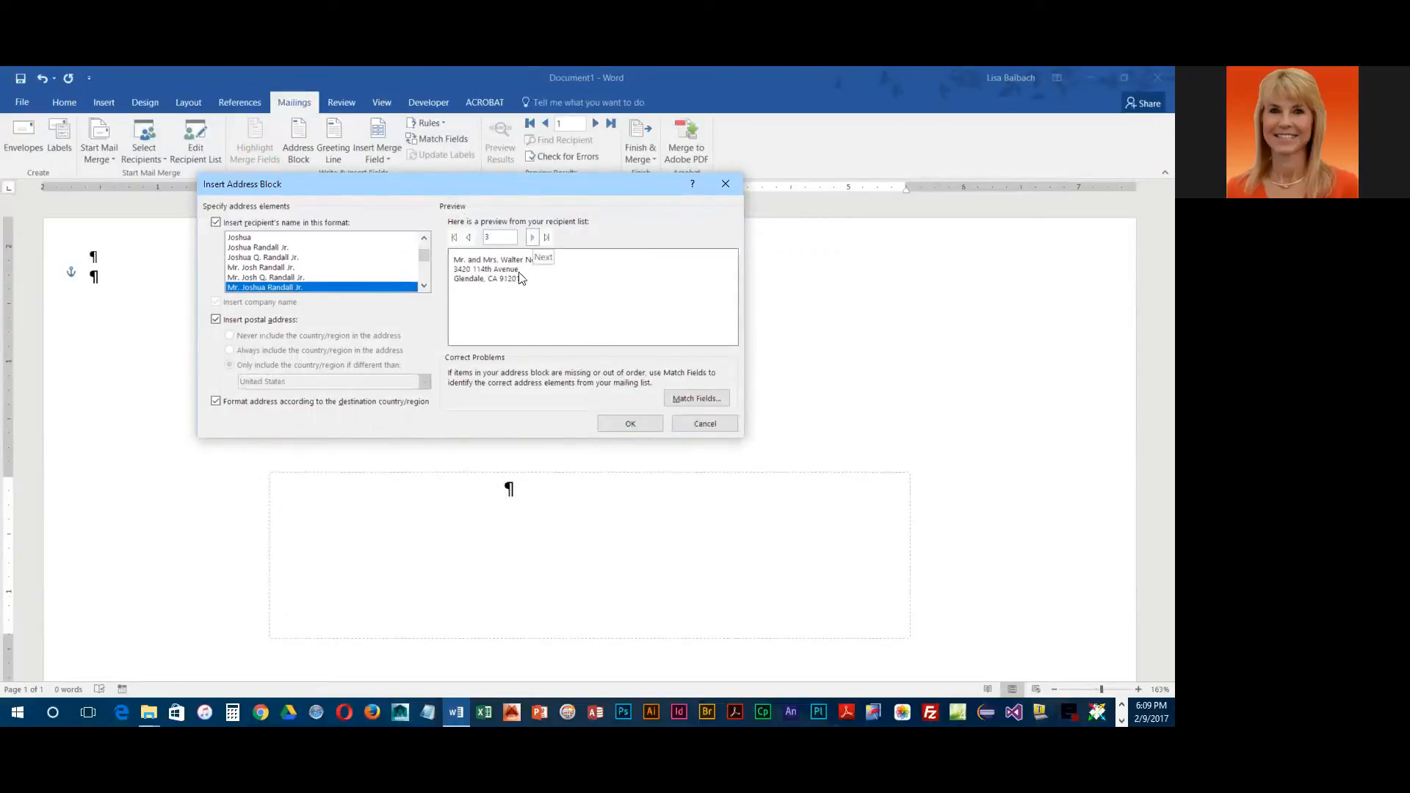
click(630, 424)
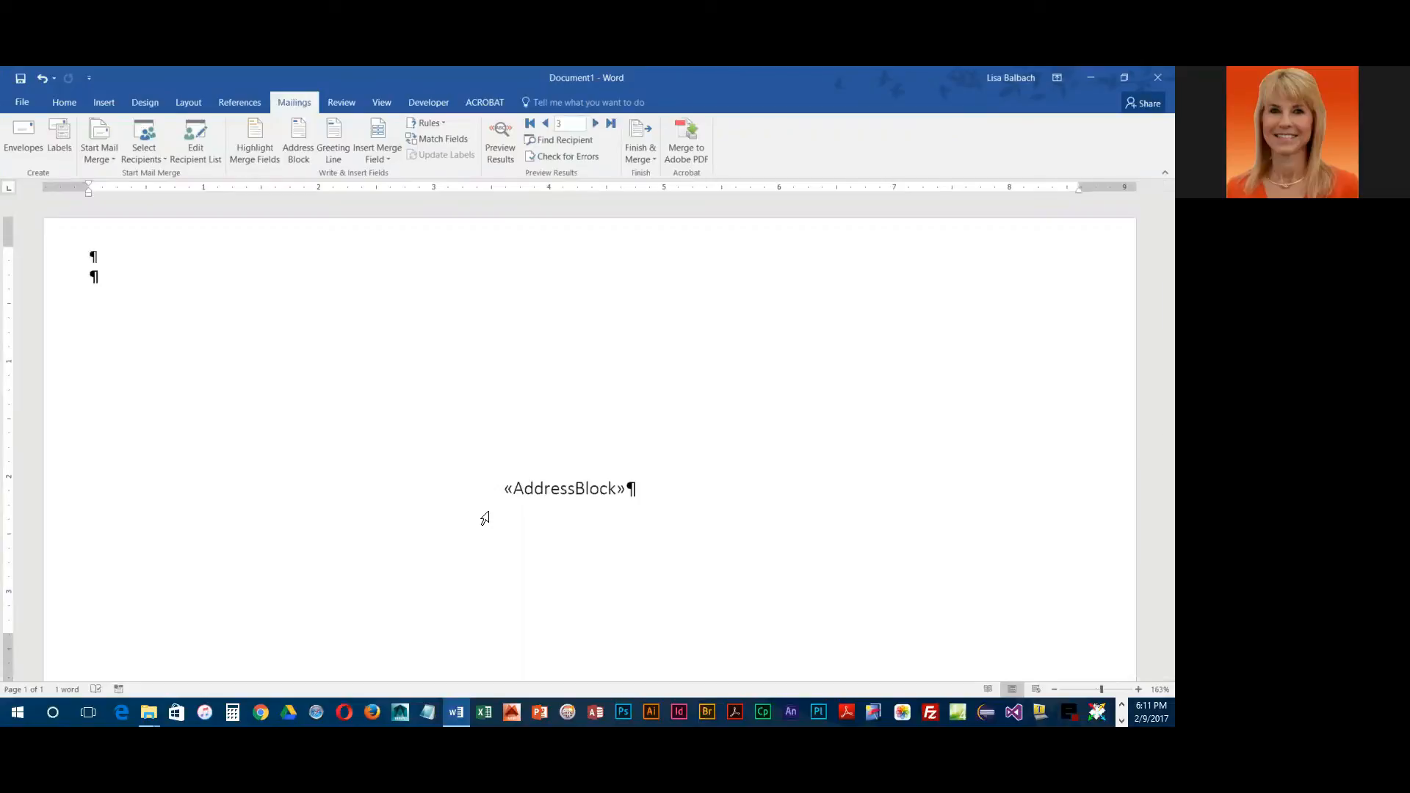
Step: Merge all records into a new document of individual envelopes and look through the resulting addresses
click(640, 156)
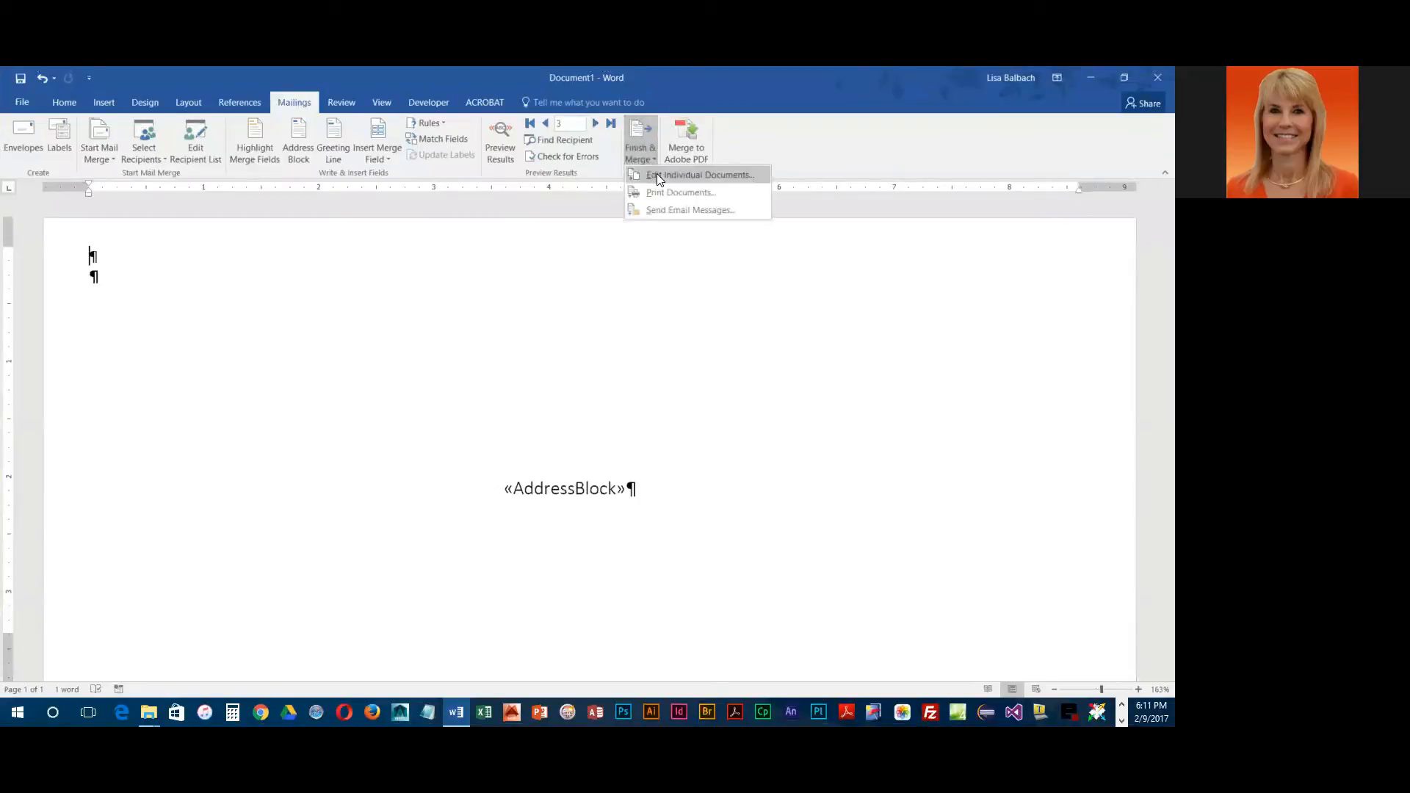
click(657, 174)
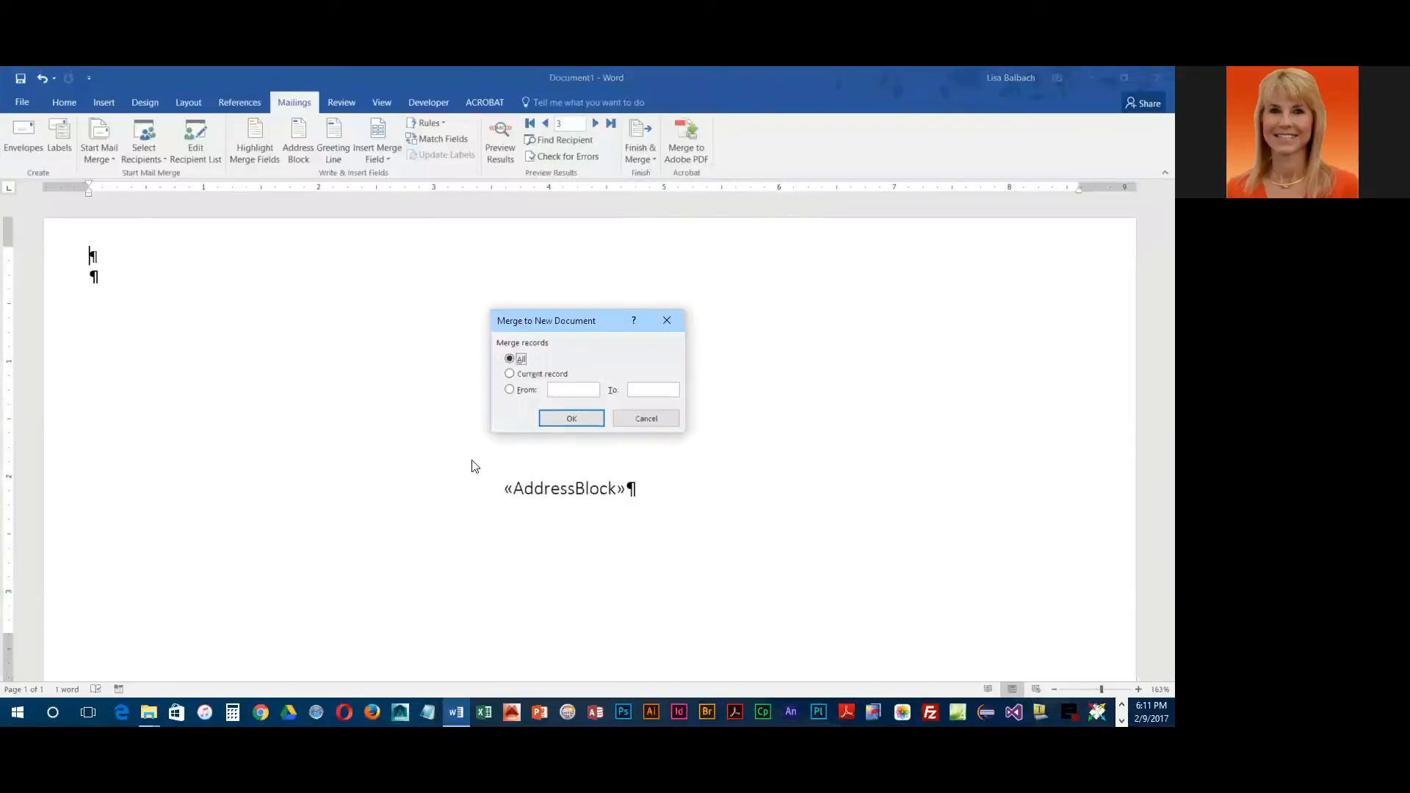
click(589, 423)
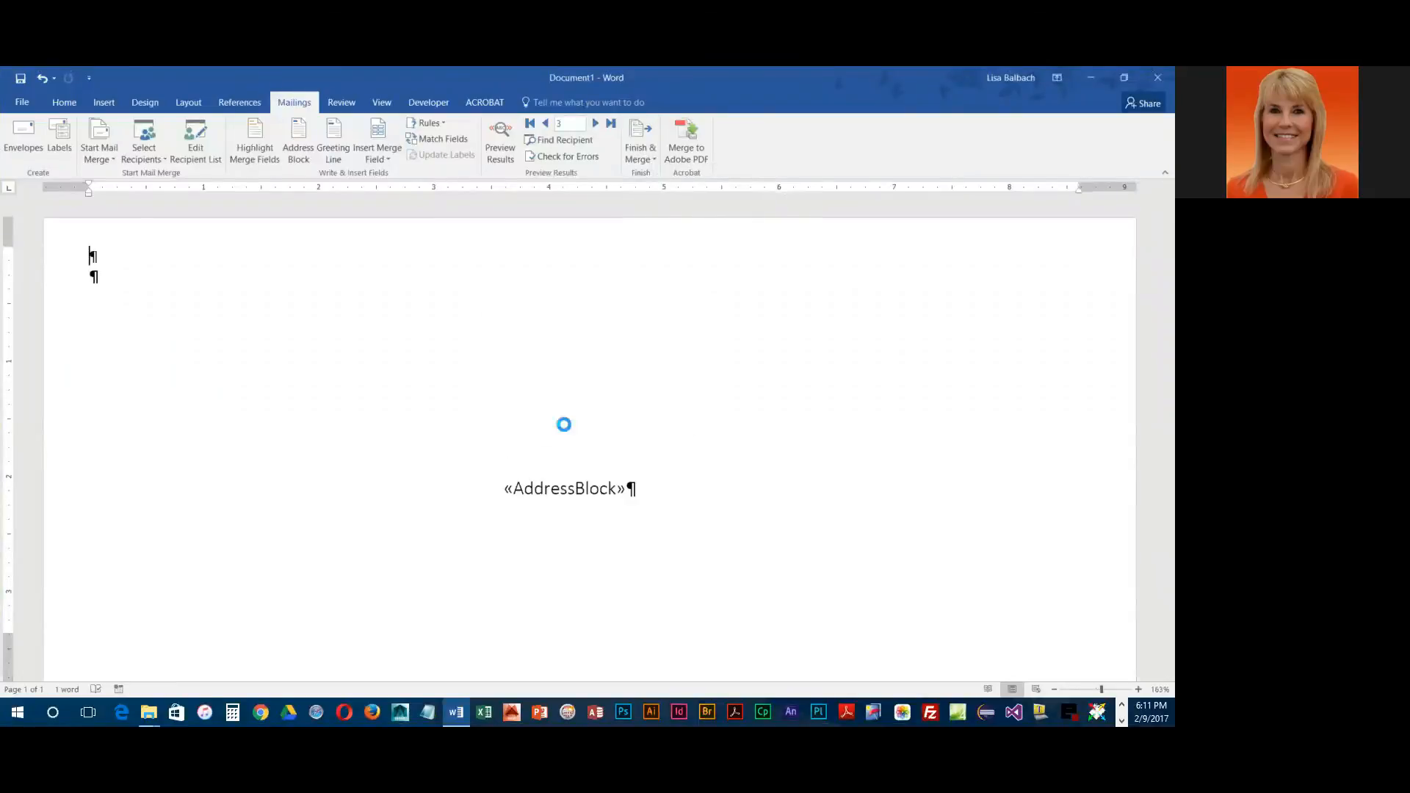
scroll(374, 494, down, 2)
scroll(374, 493, down, 15)
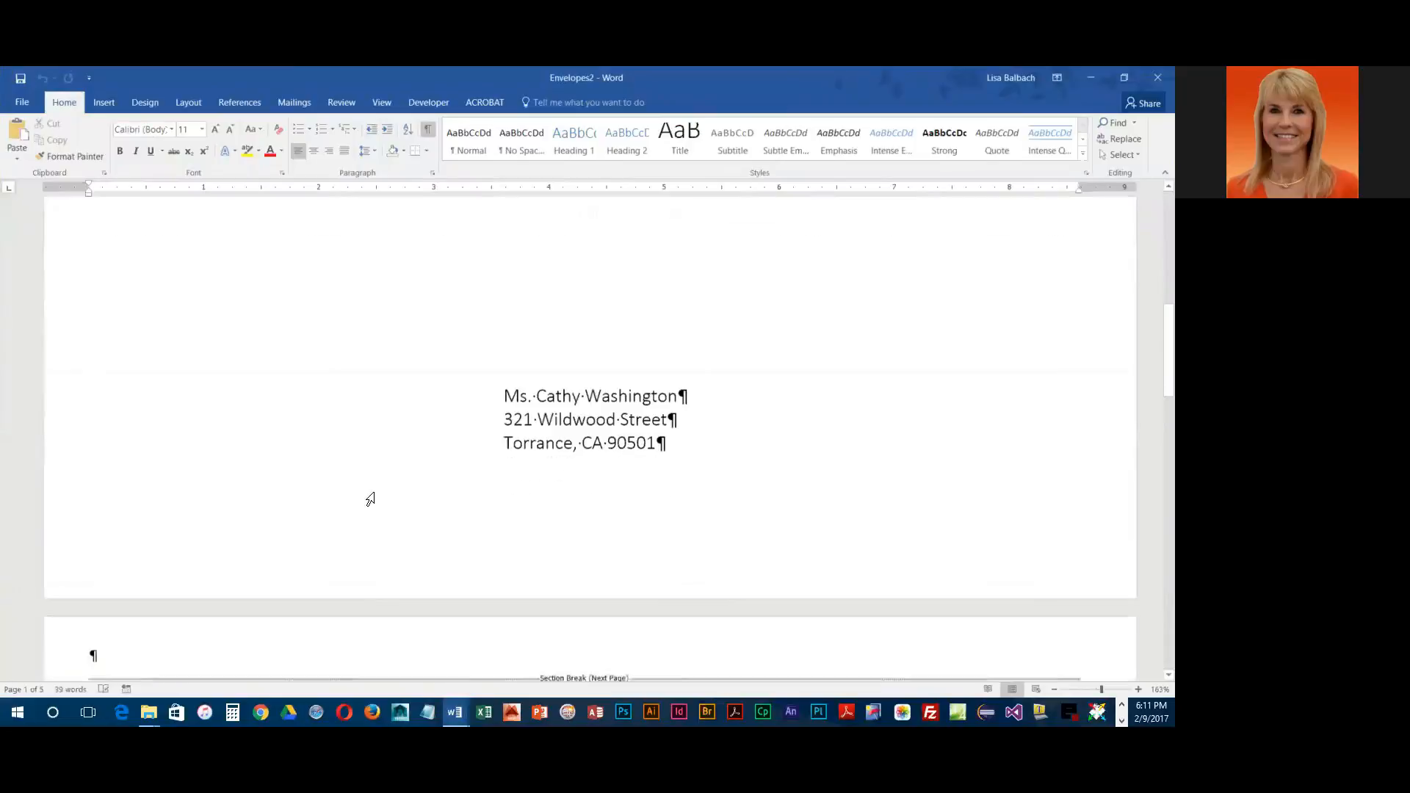
scroll(374, 495, down, 4)
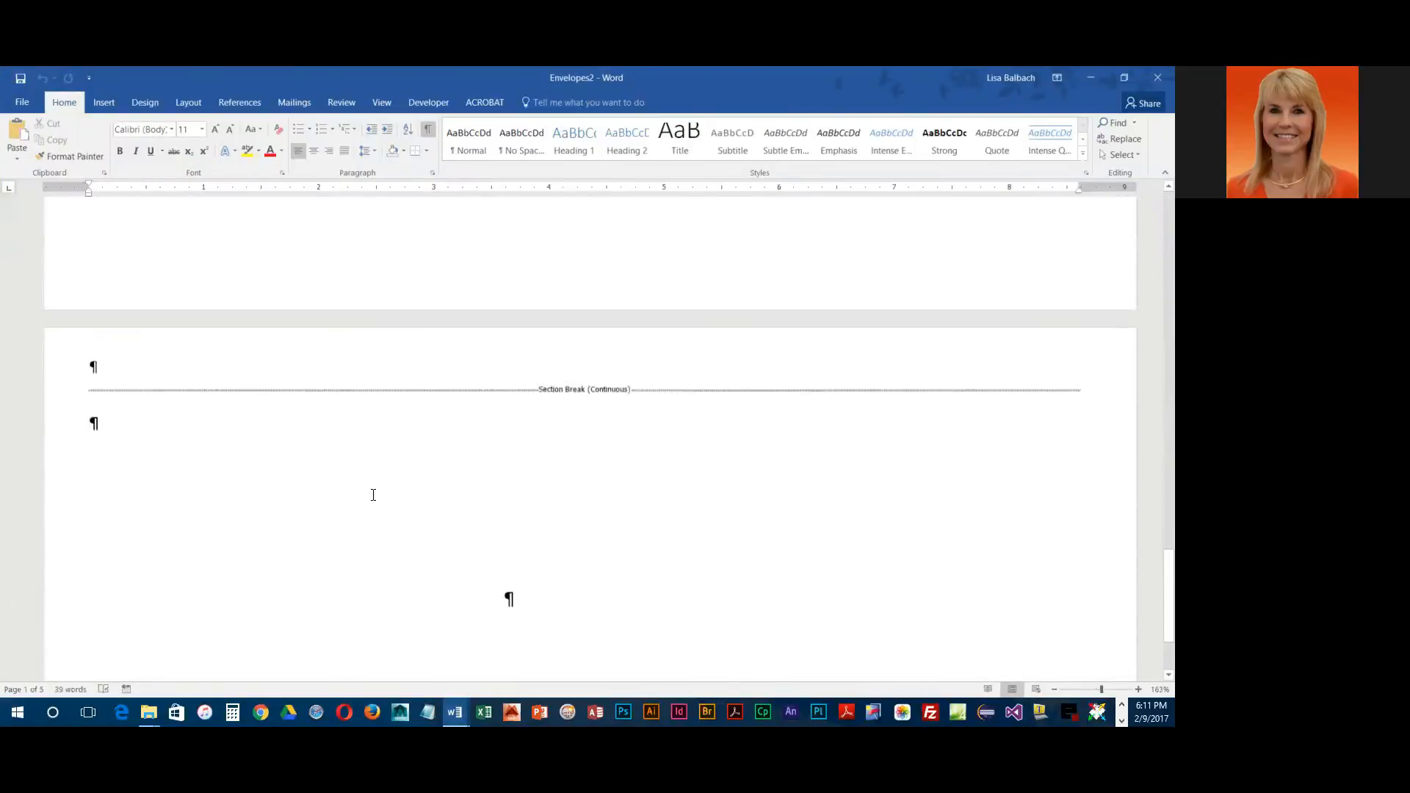
scroll(371, 495, up, 8)
scroll(368, 495, up, 10)
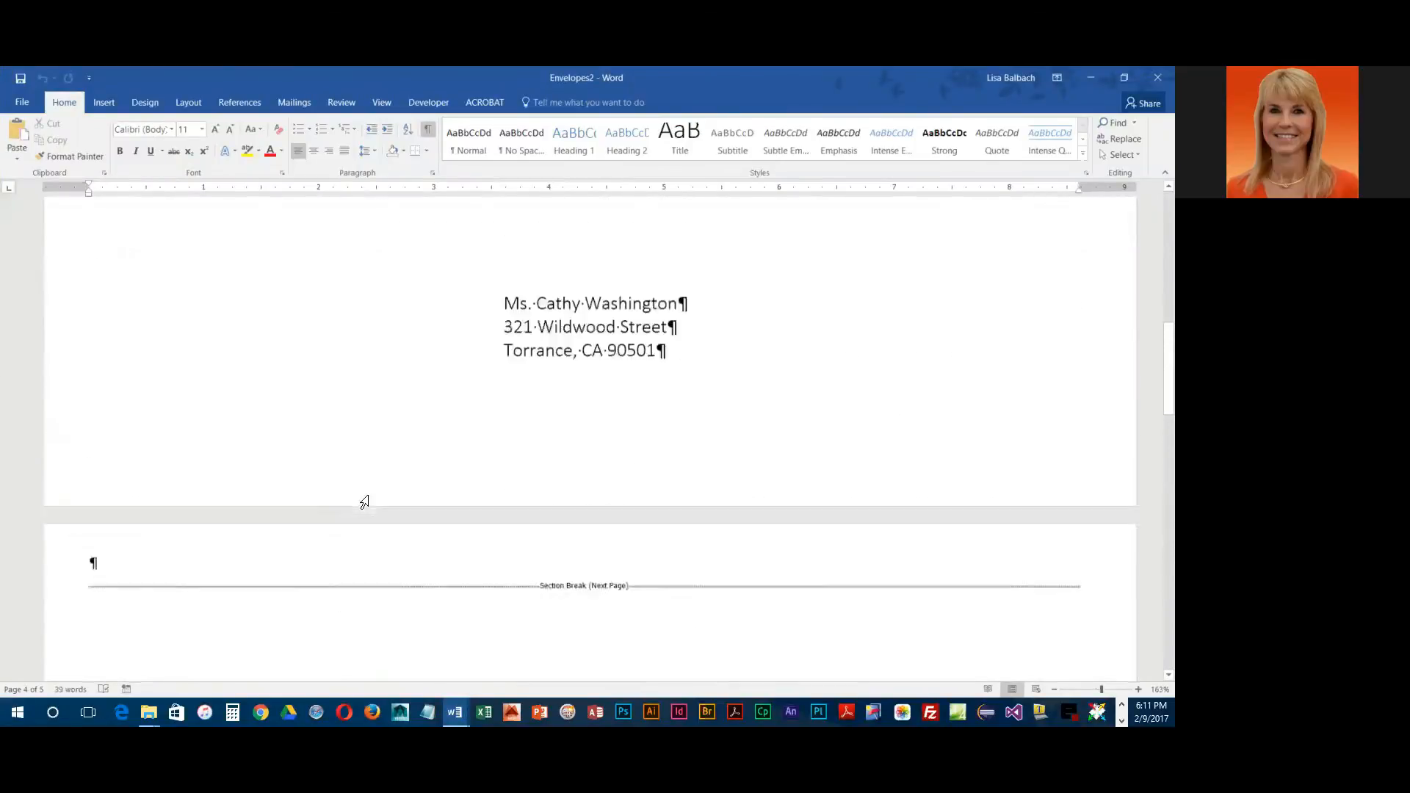
scroll(327, 403, down, 9)
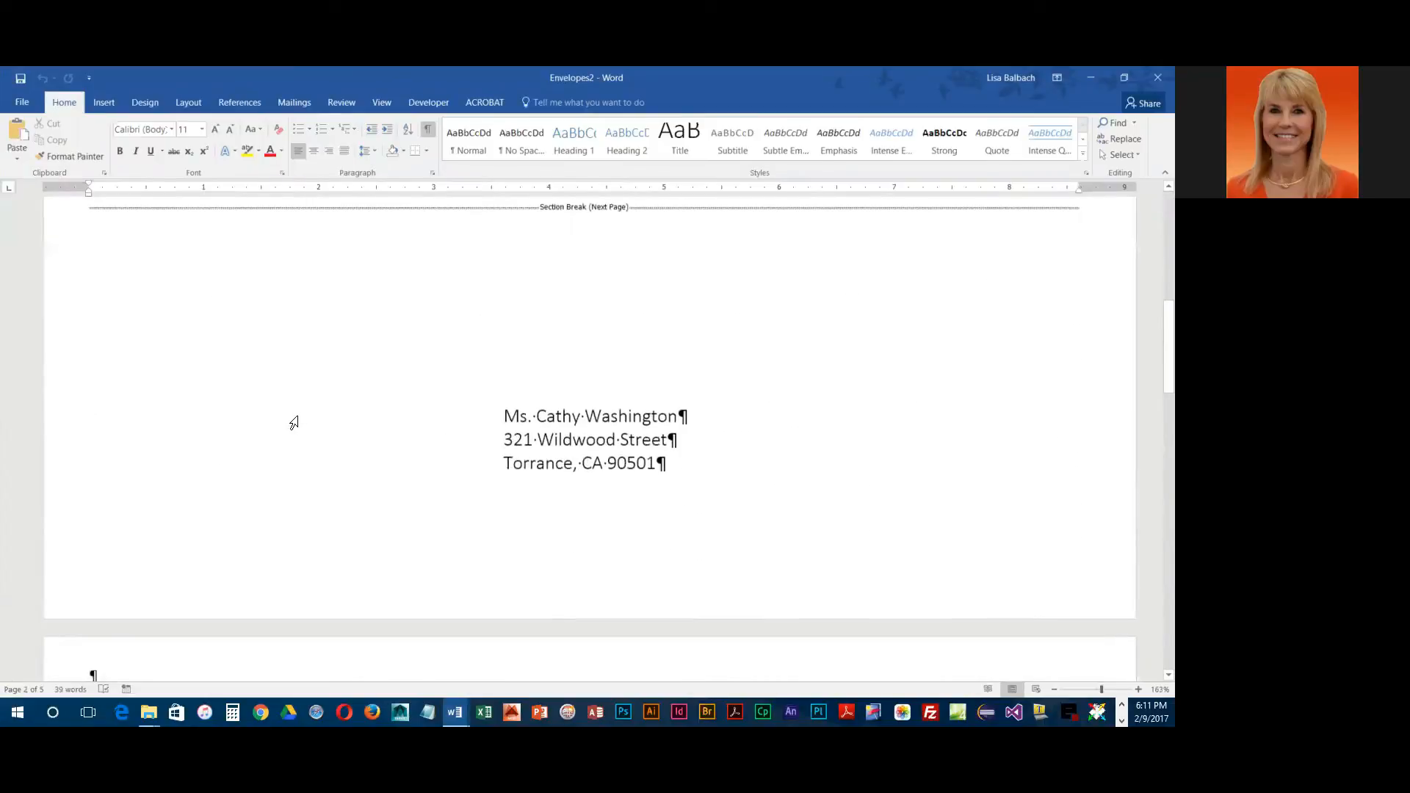
Step: Save the merged envelopes as 4-FCTMergedEnvs in the WordS4 folder
click(22, 76)
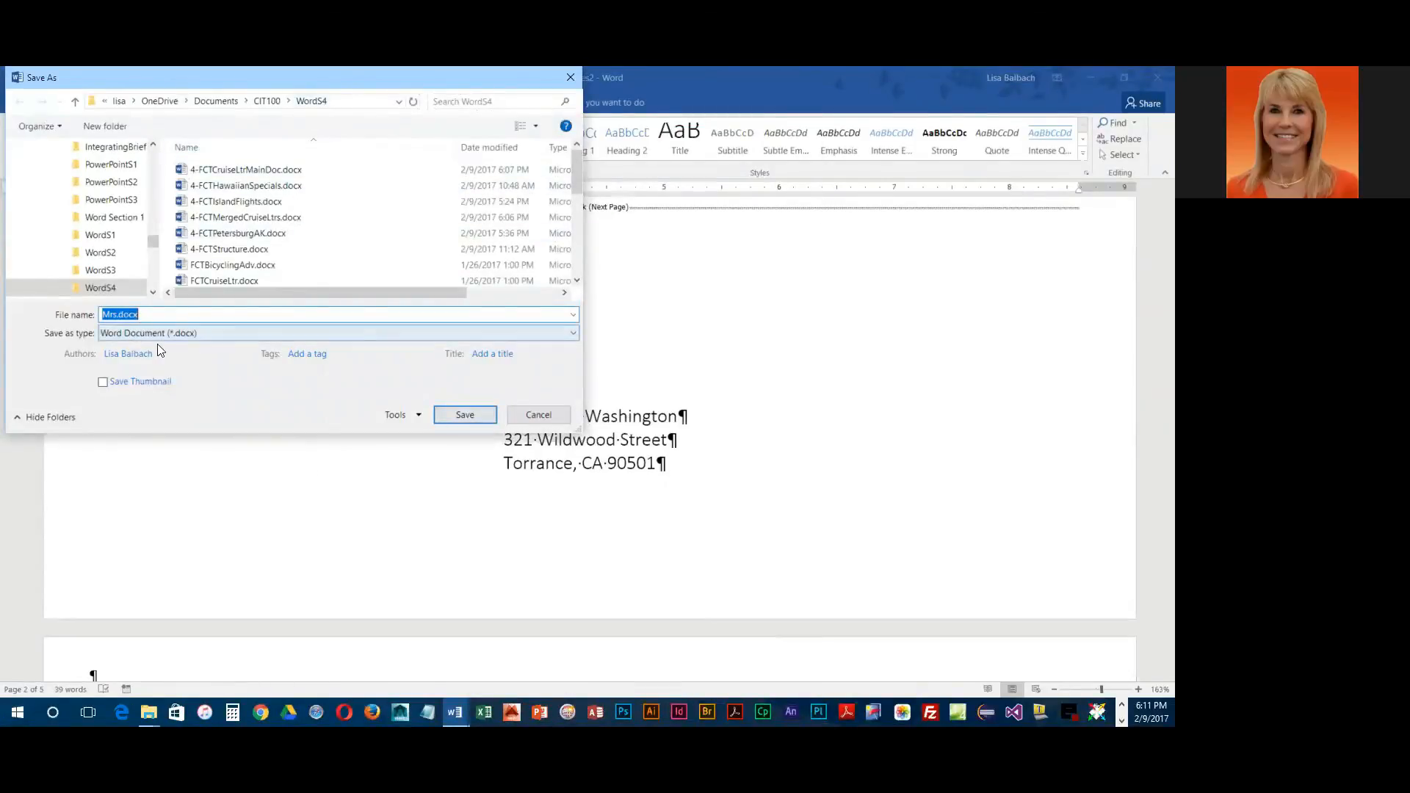
text(4-)
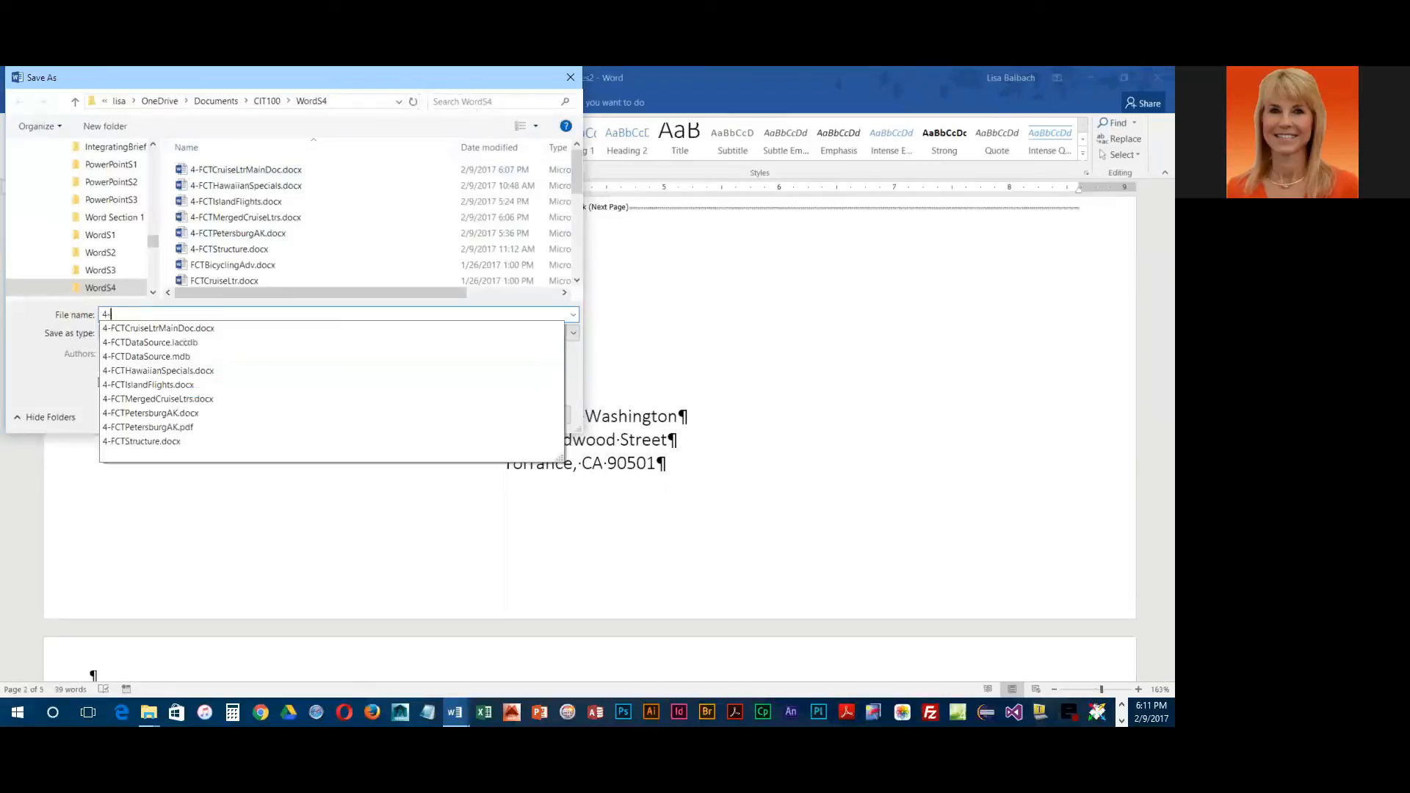
text(FCTM)
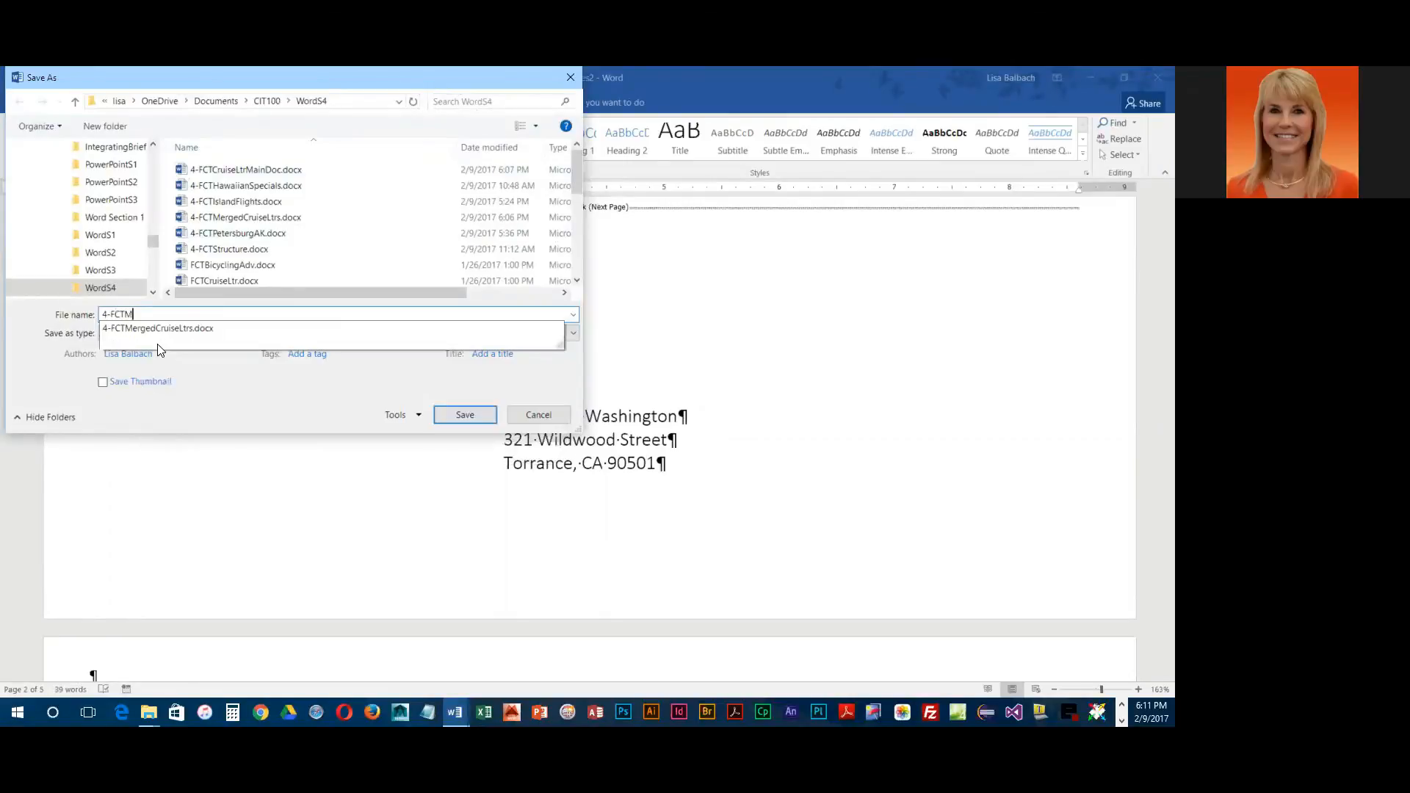
text(ergedEnvs)
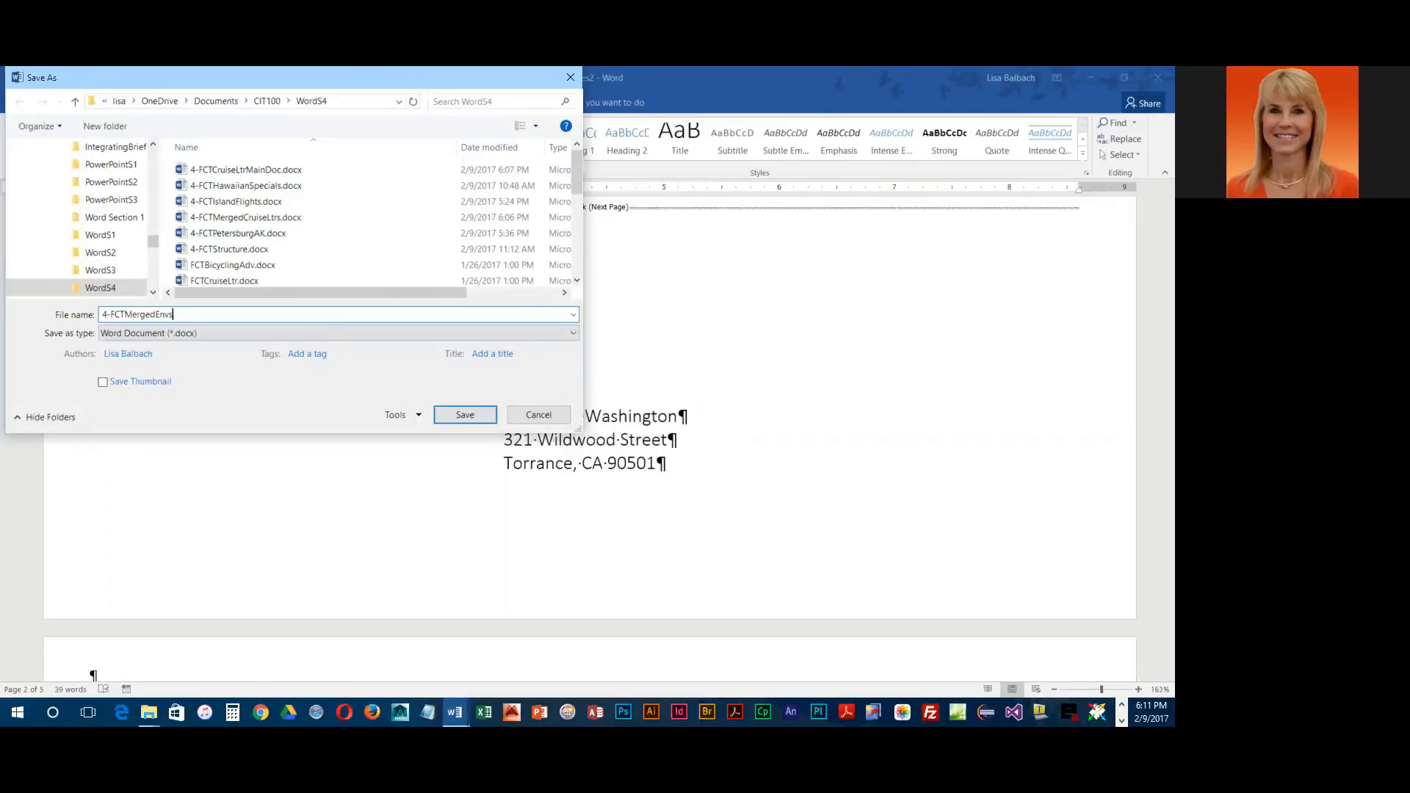
click(475, 415)
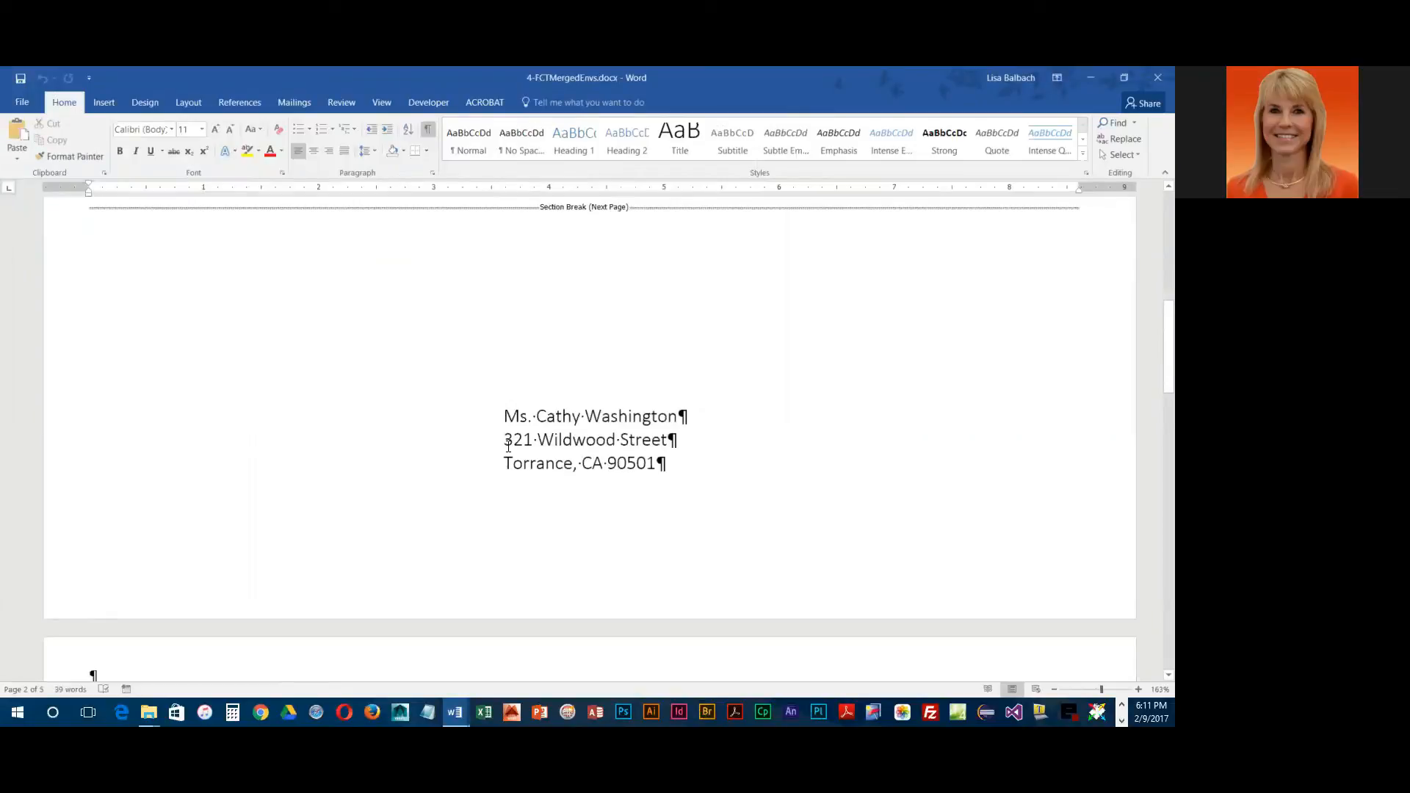
Step: Close the merged envelopes, and close the envelope main document without saving it
click(1155, 80)
click(90, 256)
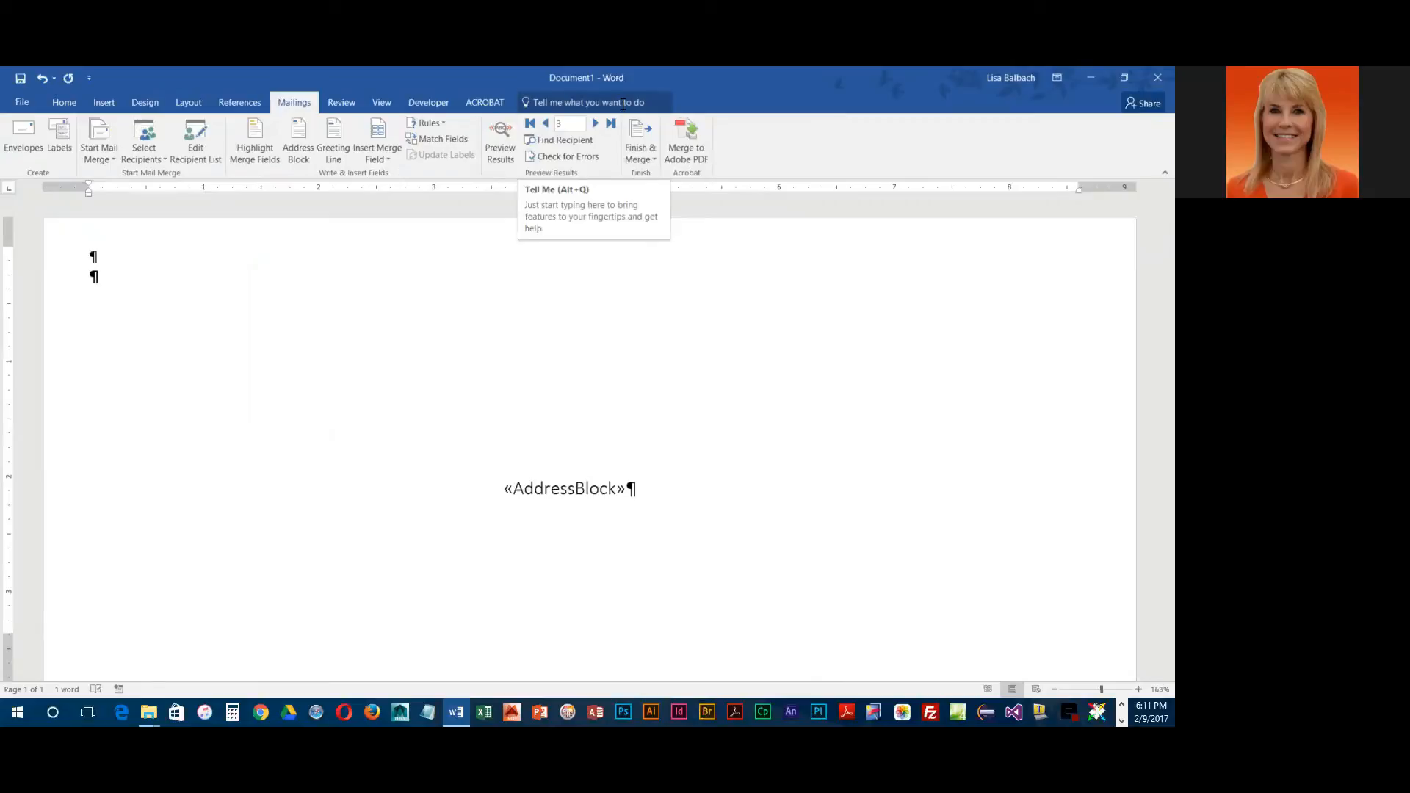
click(1155, 79)
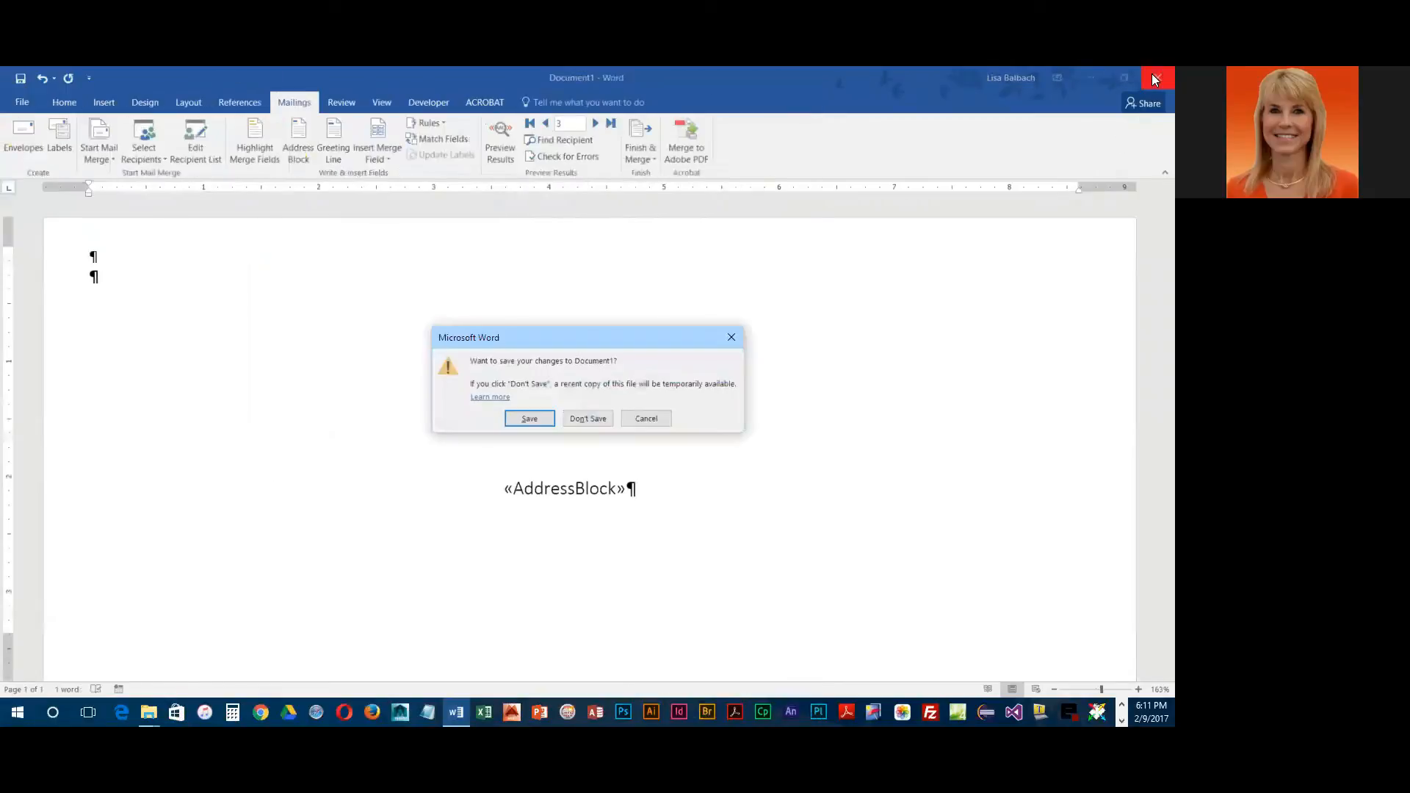
click(576, 417)
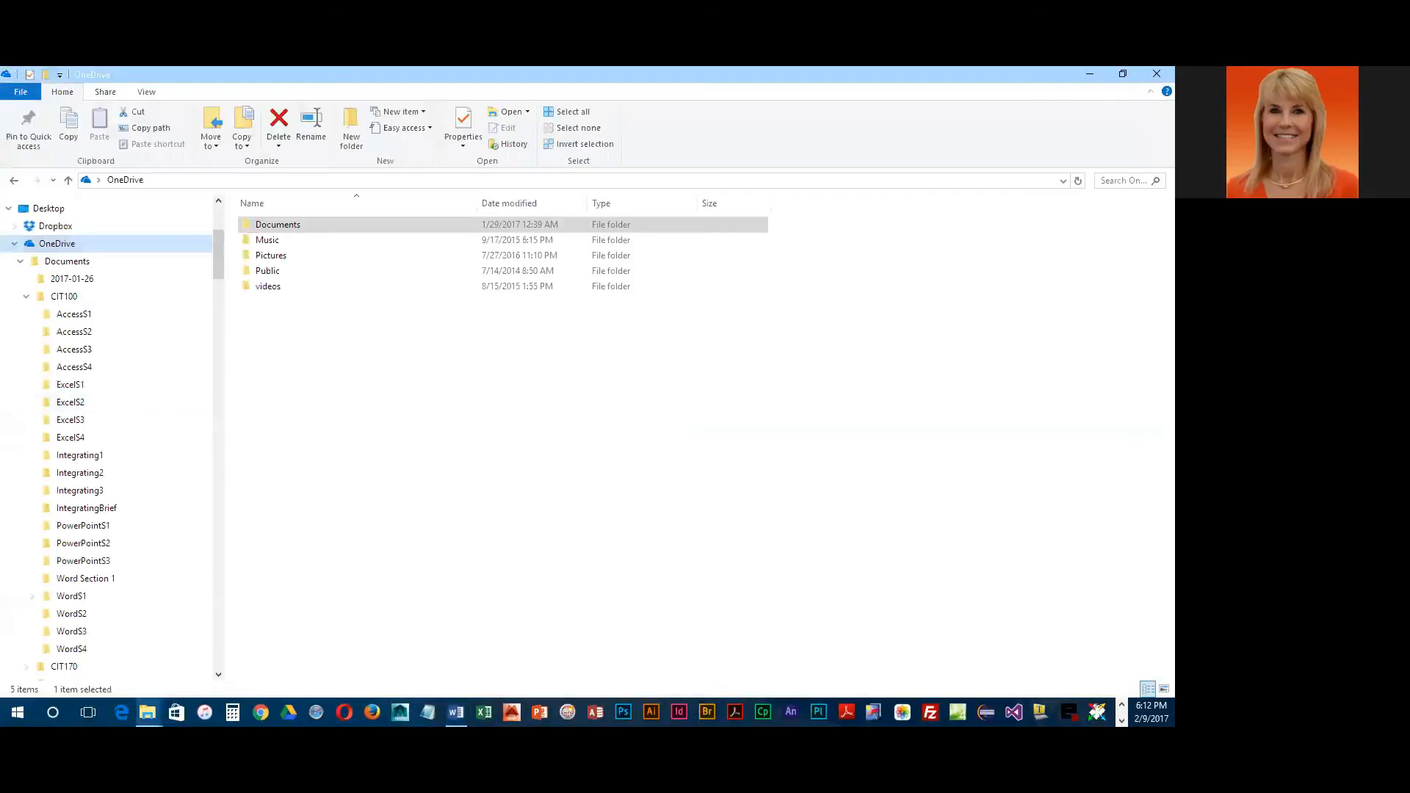